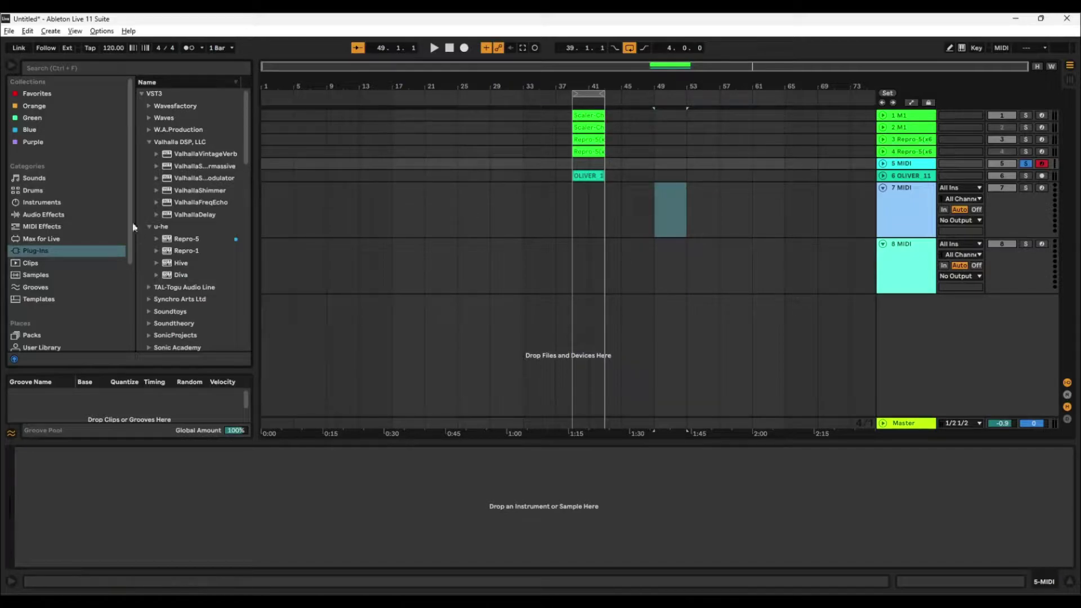
Search the browser for 'scaler' and drop Scaler 2 from Plugin Boutique onto track 8 MIDI
left_click(77, 63)
type("scaler")
left_click(179, 130)
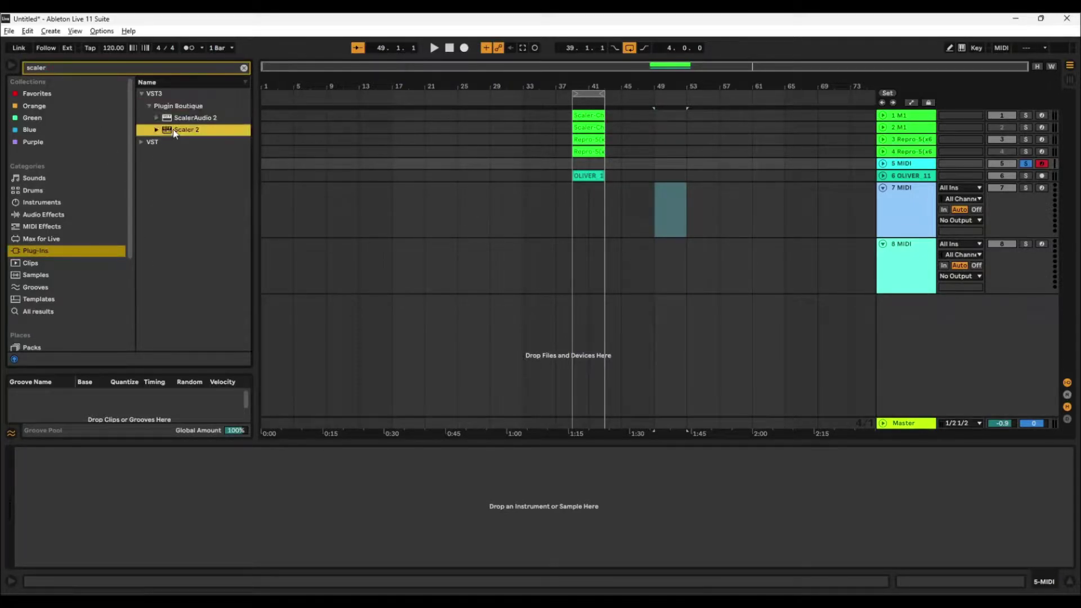
left_click_drag(928, 248, 929, 249)
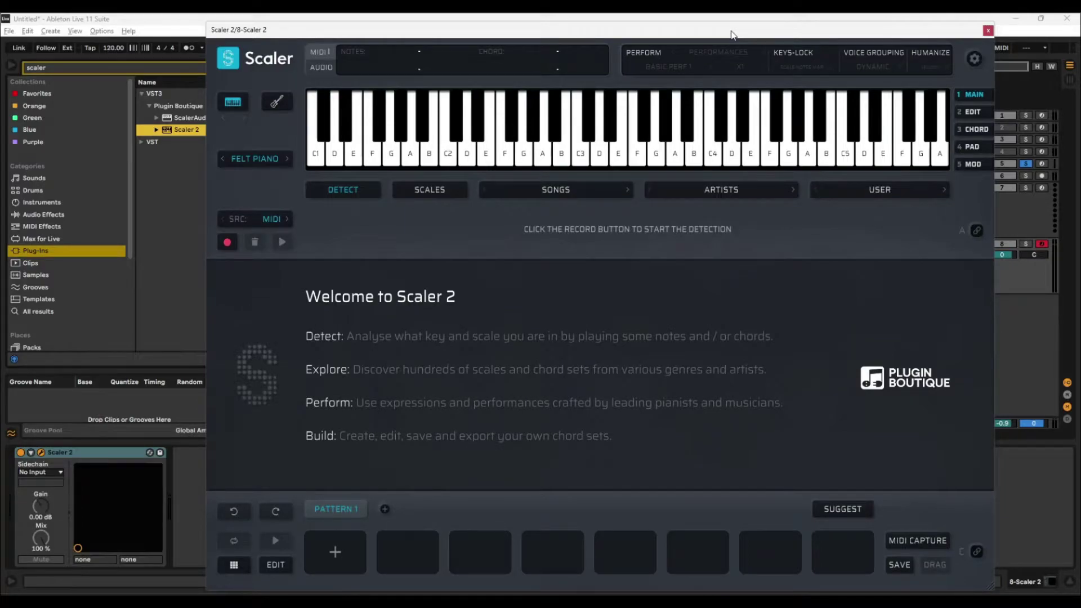
Show the scale list and browse the song chord sets by genre, including Deep House
left_click(434, 192)
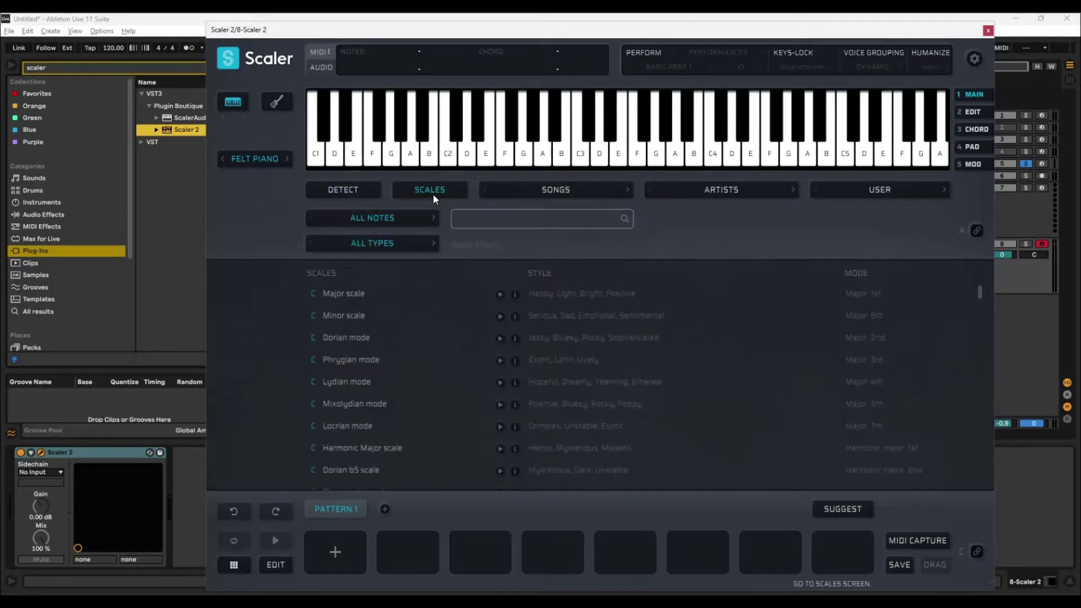
left_click(530, 188)
mouse_move(532, 193)
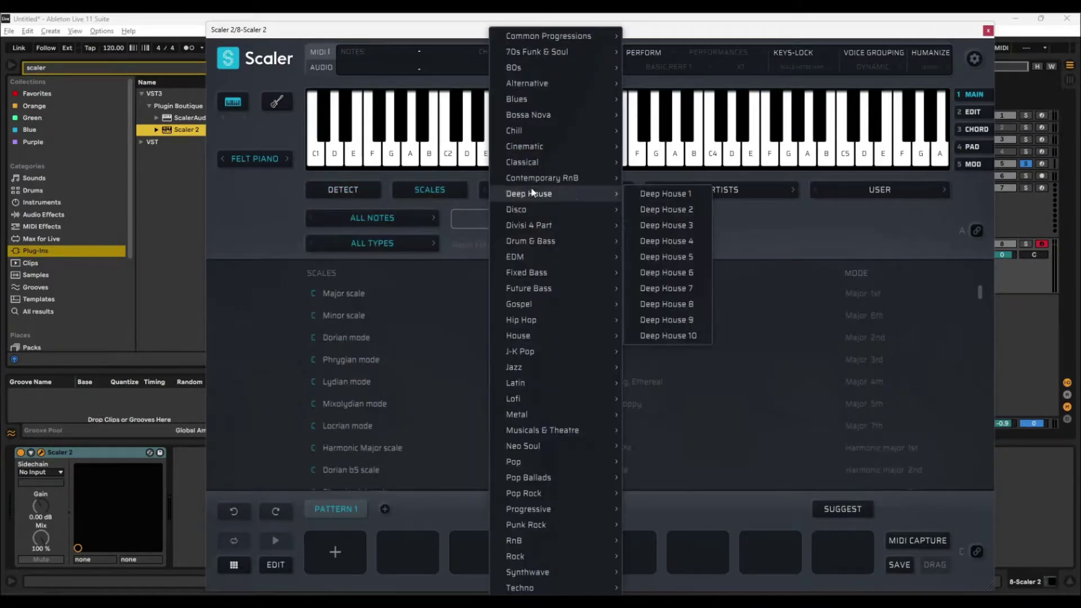
left_click(742, 222)
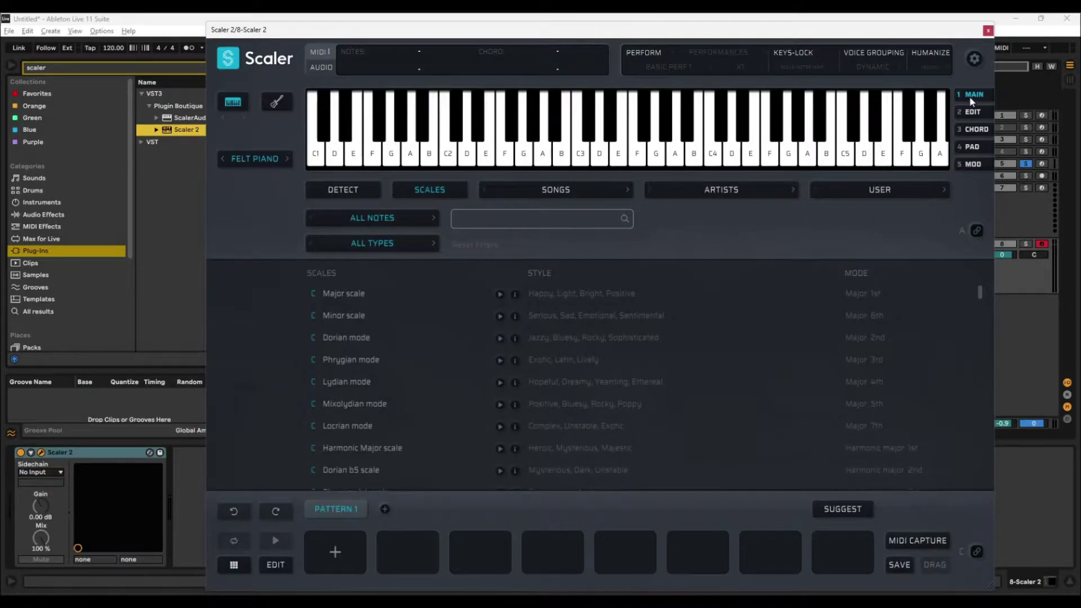
Tour the Edit, Pad and Mod pages, then return to the Main scales page
left_click(973, 111)
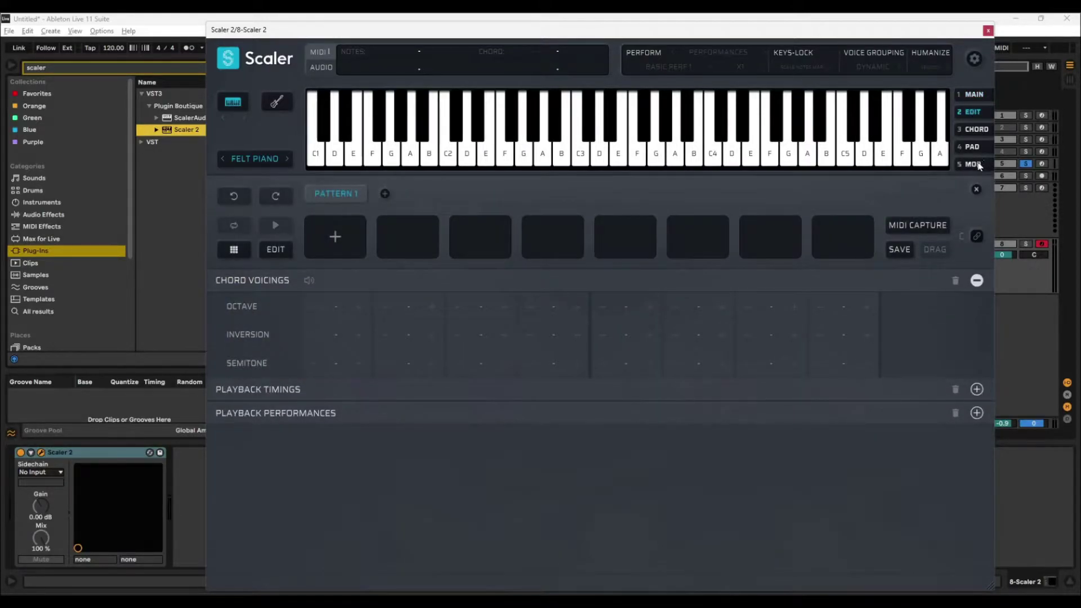
left_click(972, 147)
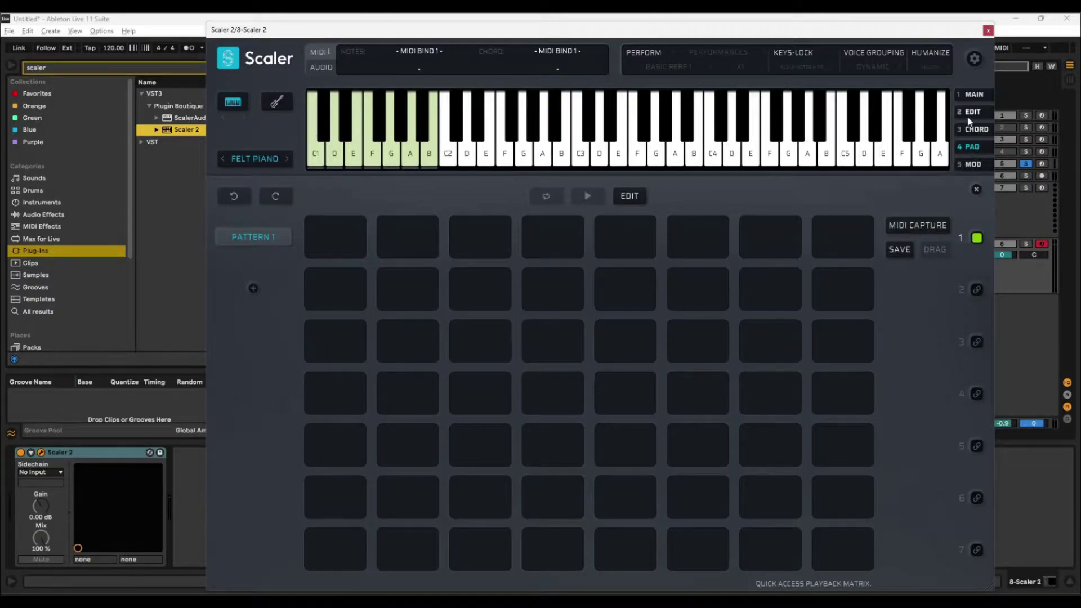
left_click(975, 95)
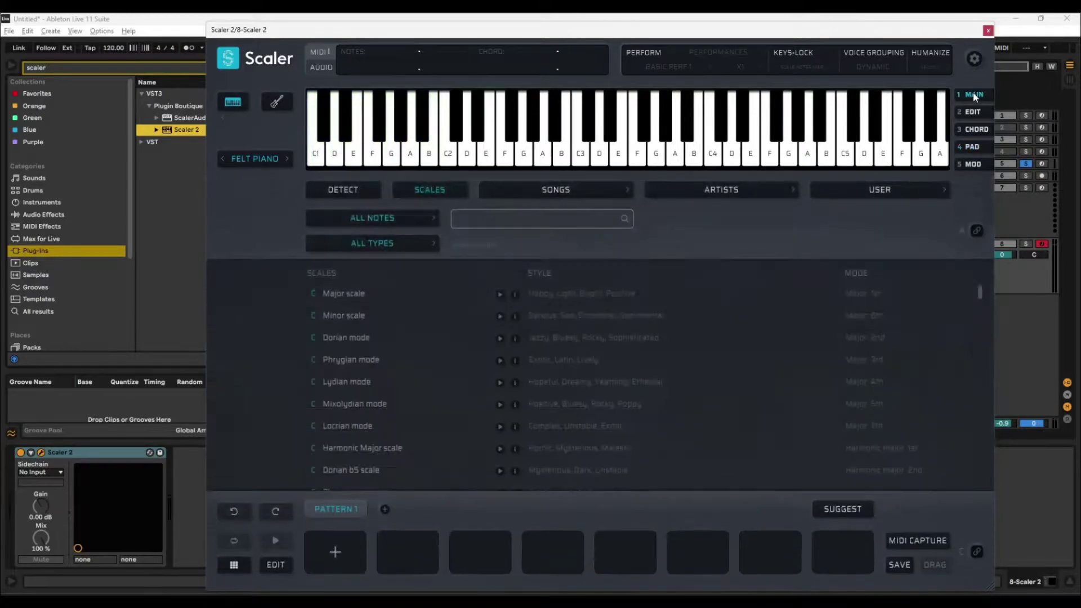
left_click(973, 112)
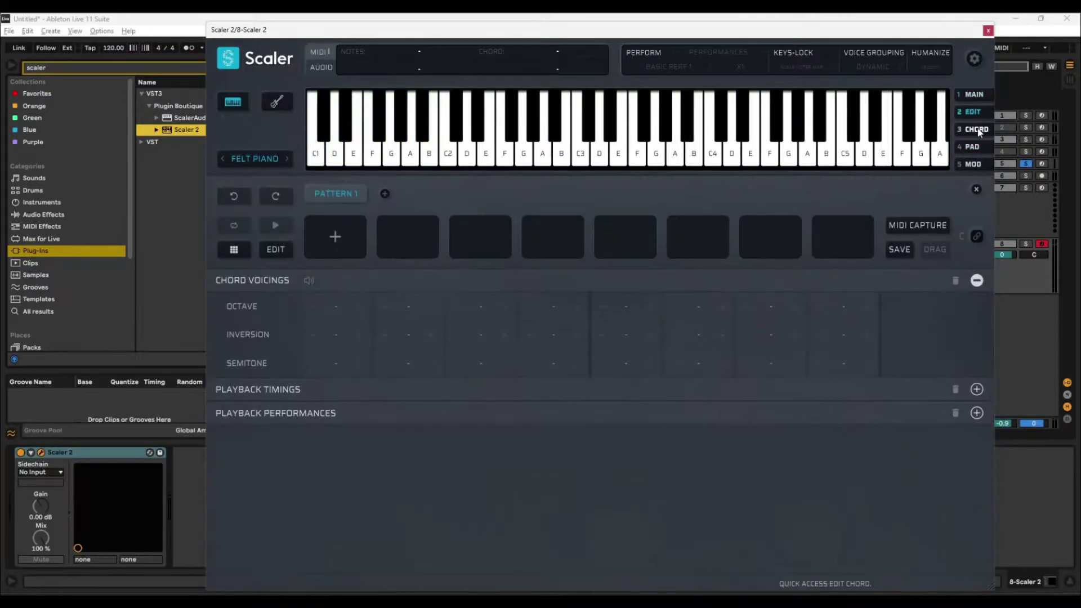
left_click(974, 147)
left_click(973, 163)
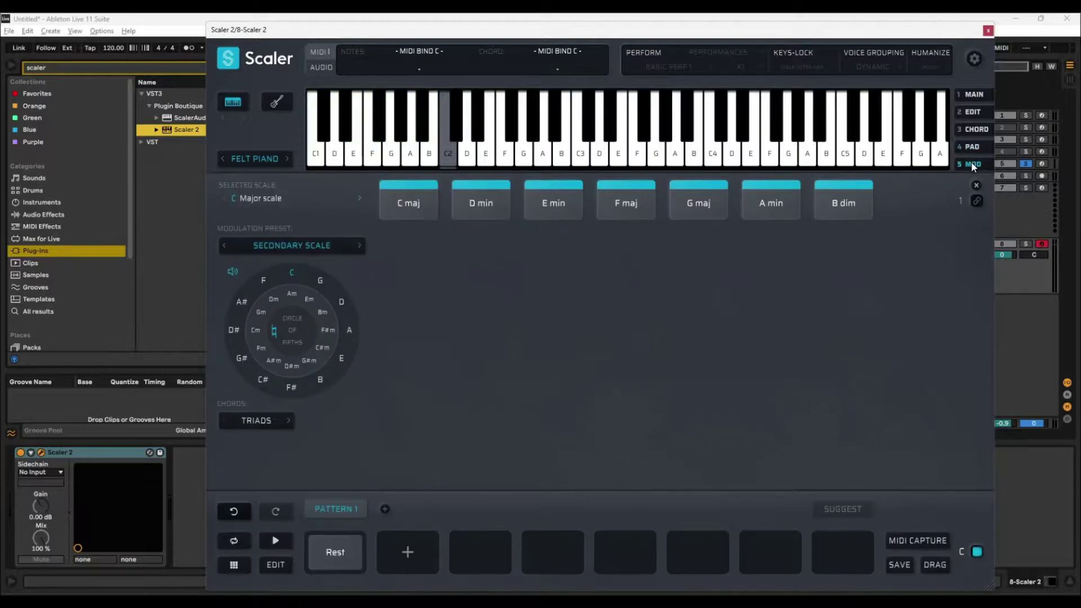
left_click(975, 96)
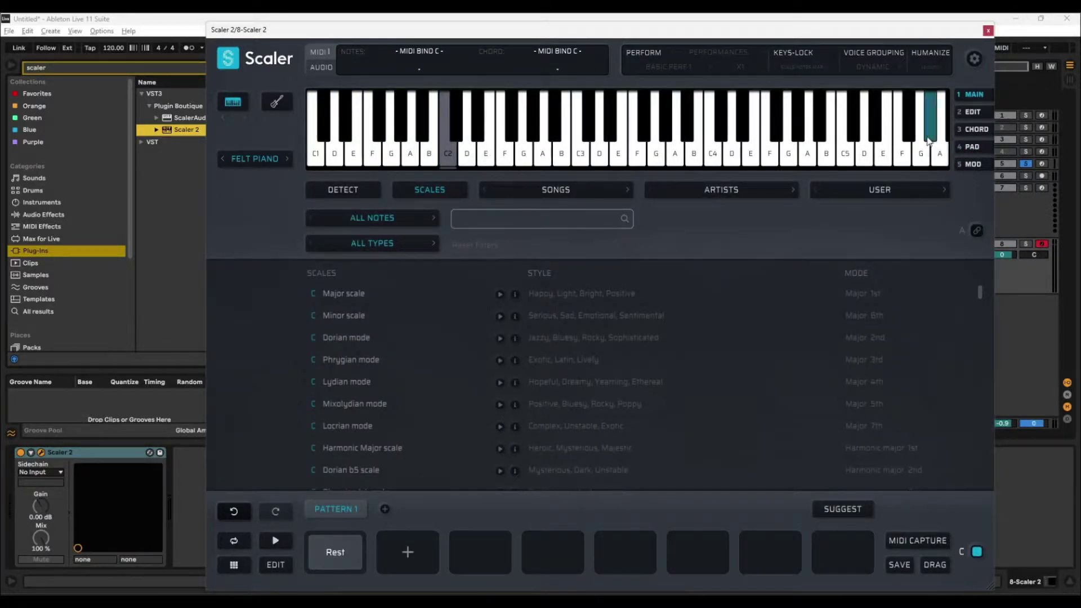
Load the BOS 1 song chord set and audition Gb maj, Db maj / F, Eb sus2 / F and A dim #5
left_click(567, 190)
mouse_move(567, 193)
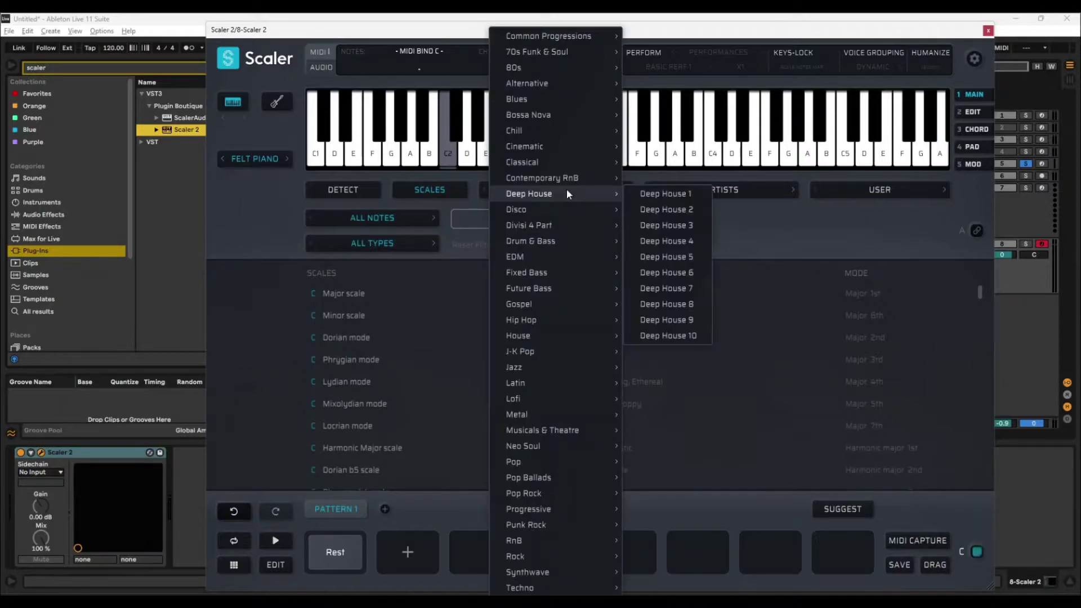
mouse_move(563, 114)
left_click(664, 114)
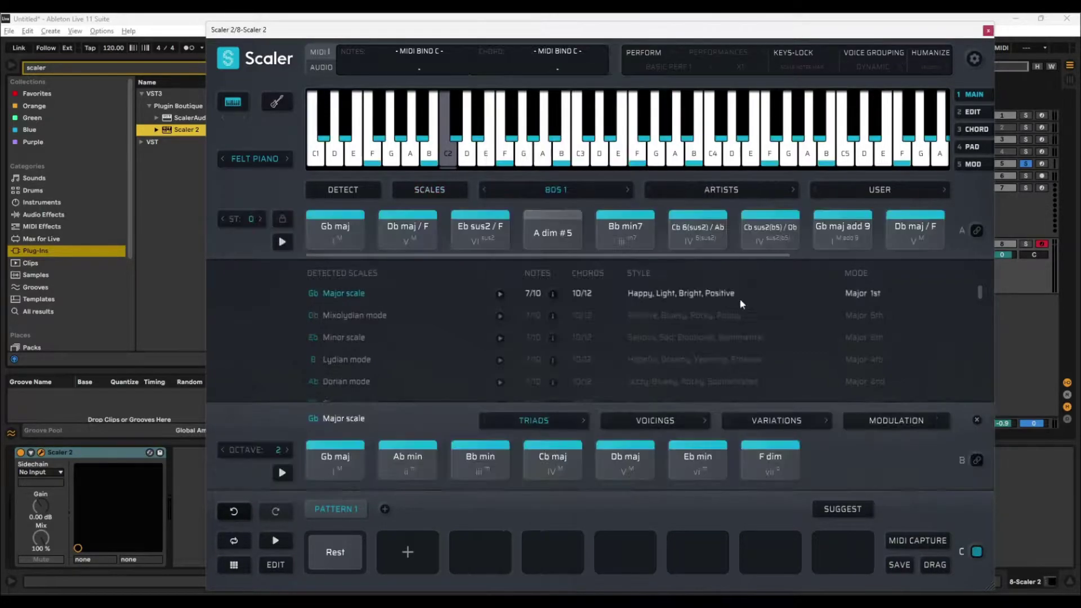
left_click(341, 234)
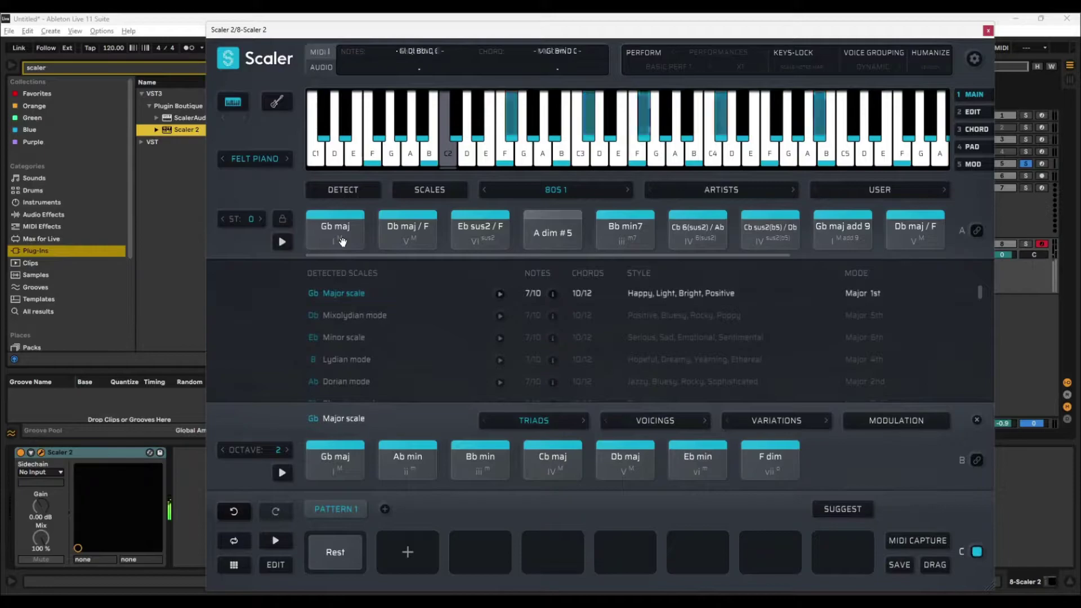
left_click(414, 227)
left_click(473, 229)
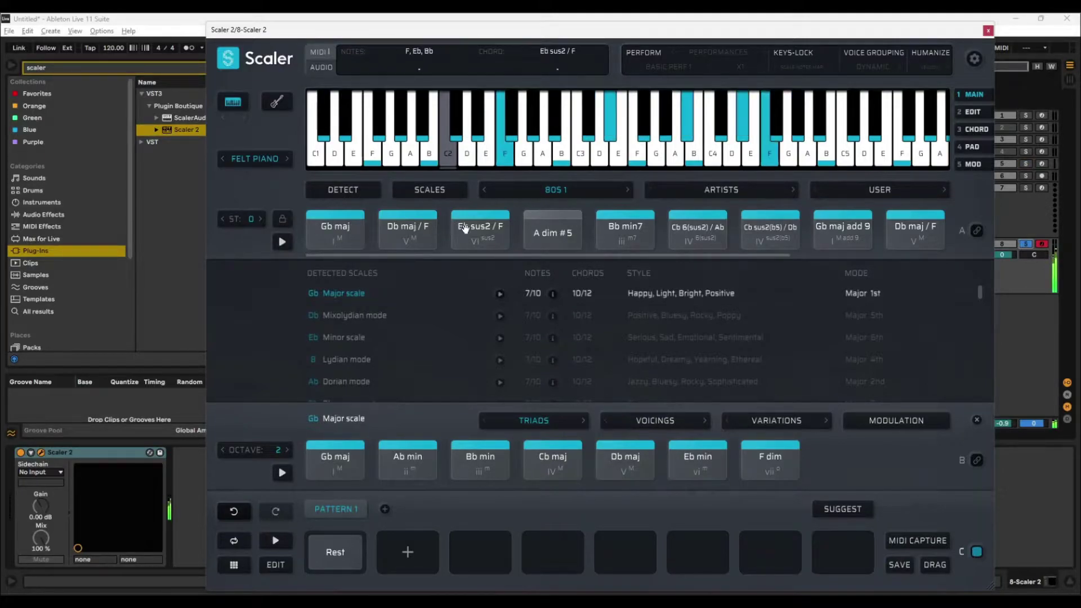
left_click(542, 235)
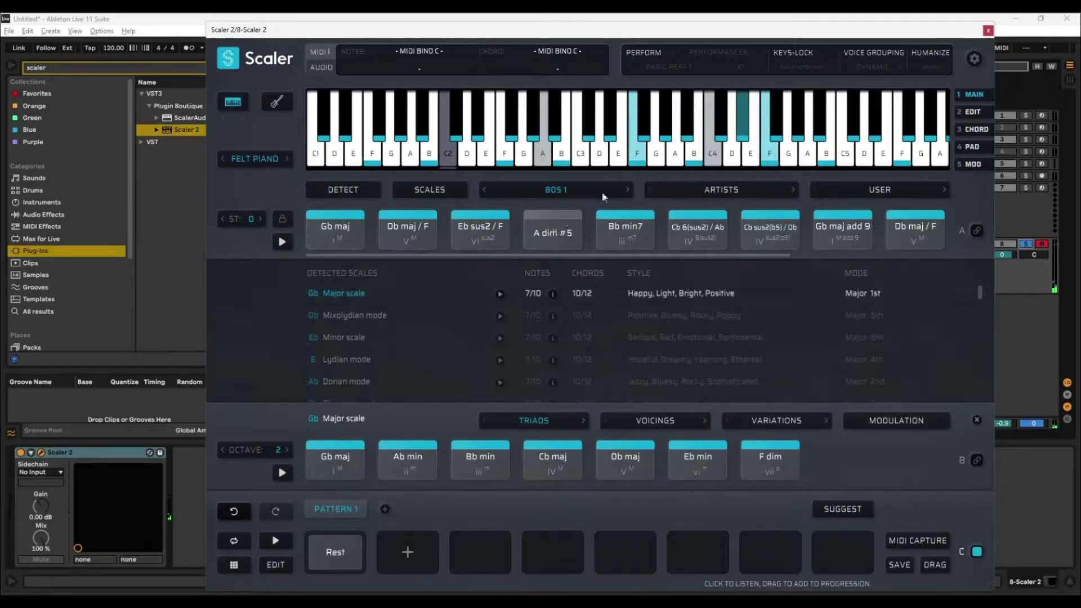
Switch the preview sound from Felt Piano to Electric Piano and audition the chords again
left_click(244, 163)
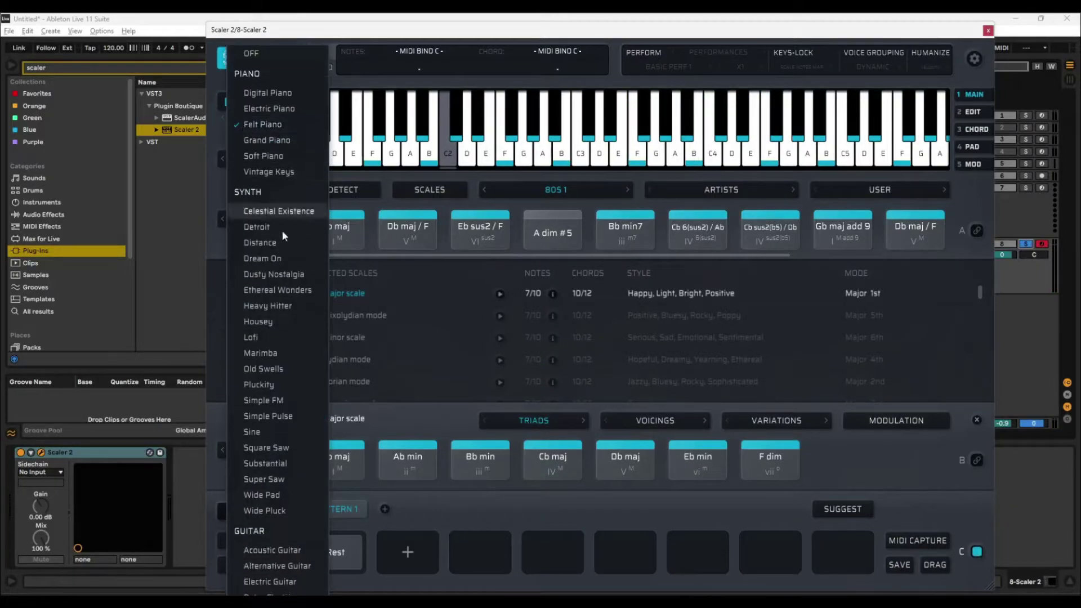
left_click(271, 109)
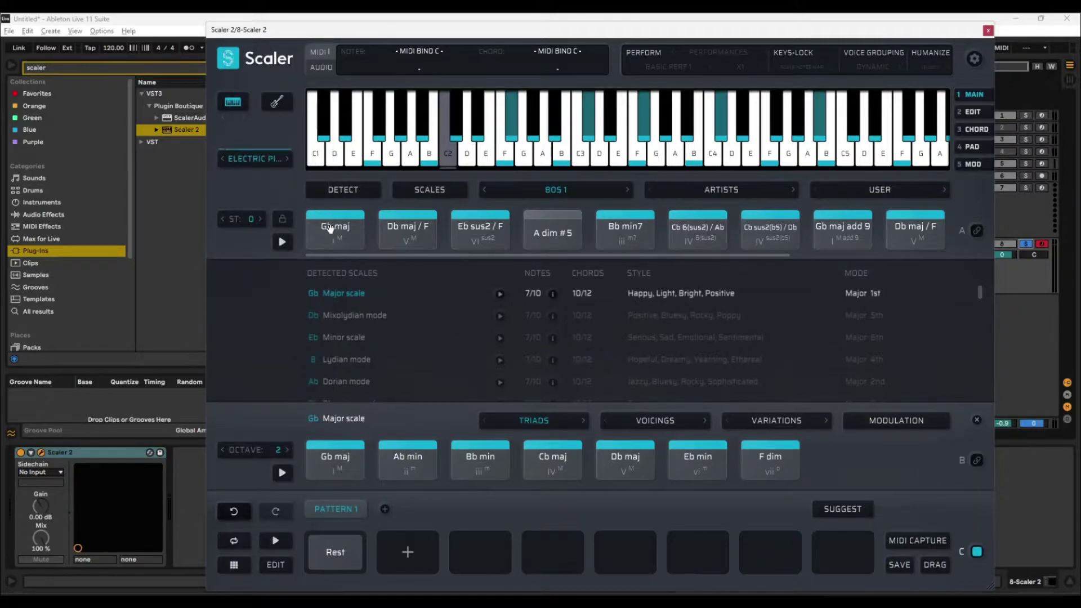
left_click(326, 234)
left_click(409, 226)
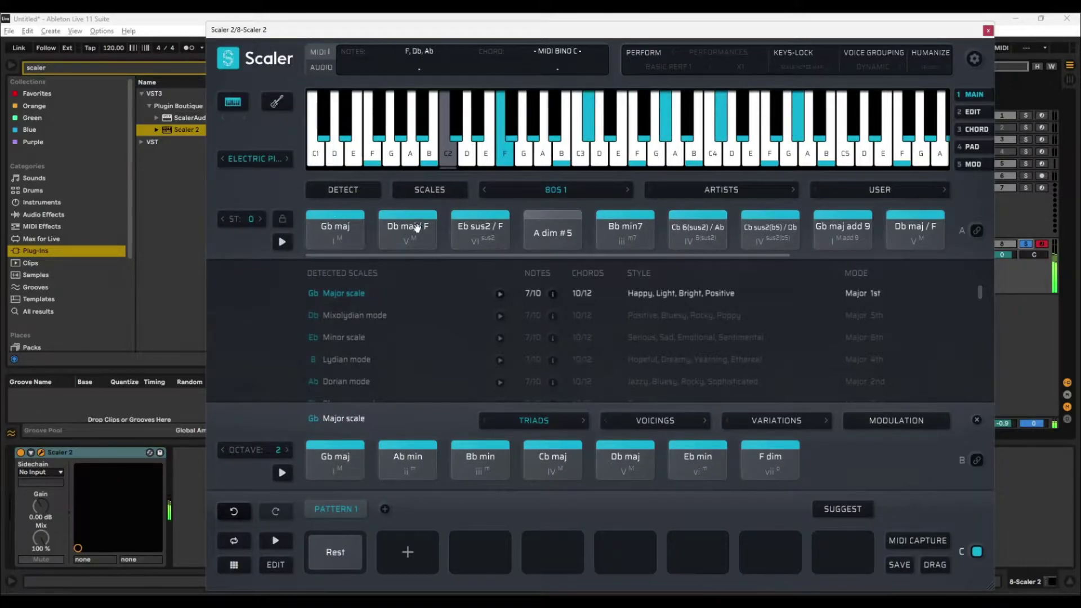
left_click(468, 243)
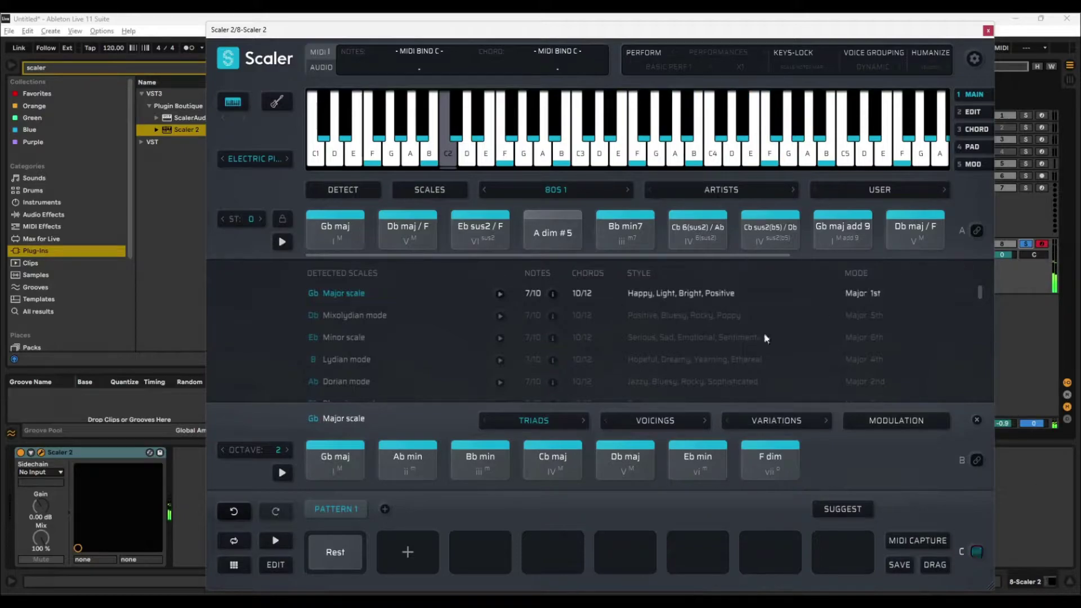
left_click(752, 242)
left_click(725, 236)
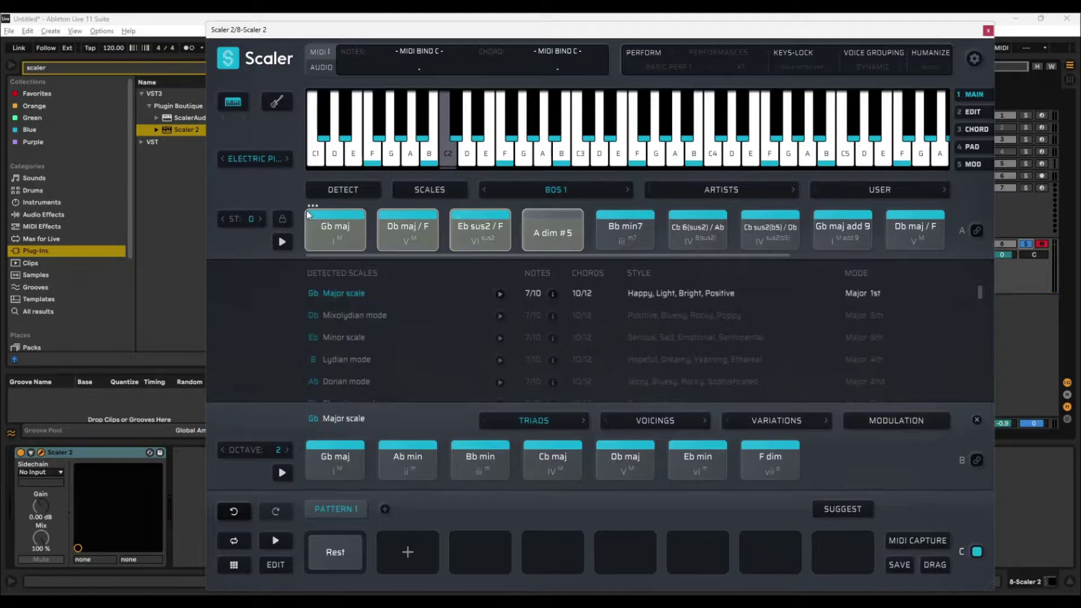
Add Gb maj, Db maj / F, Eb sus2 / F and A dim #5 to Pattern 1 and audition them
left_click(322, 222)
left_click_drag(322, 223, 415, 551)
left_click(385, 248)
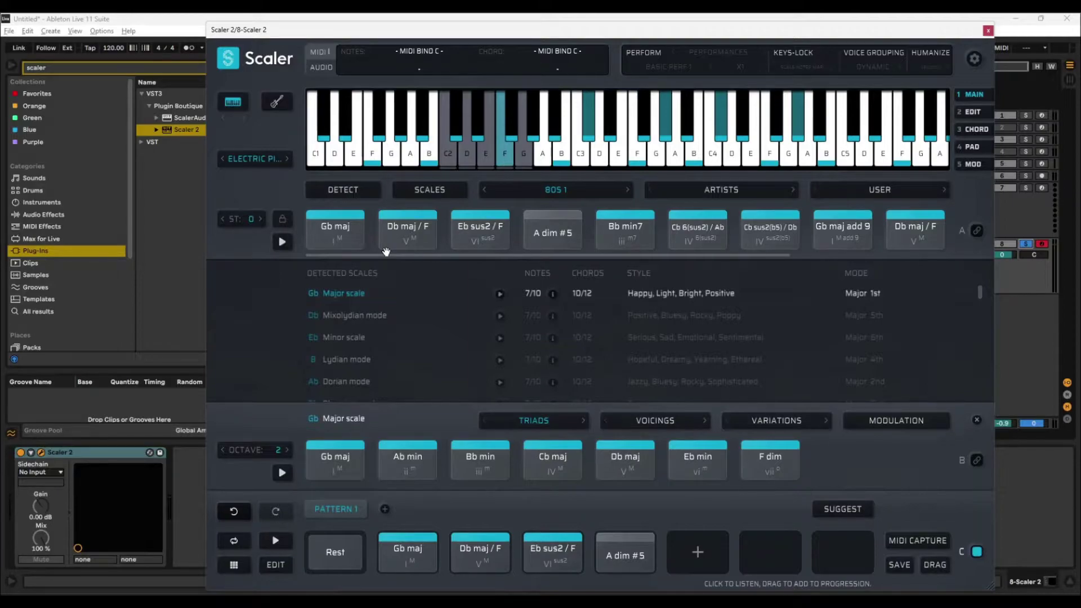
left_click(332, 222)
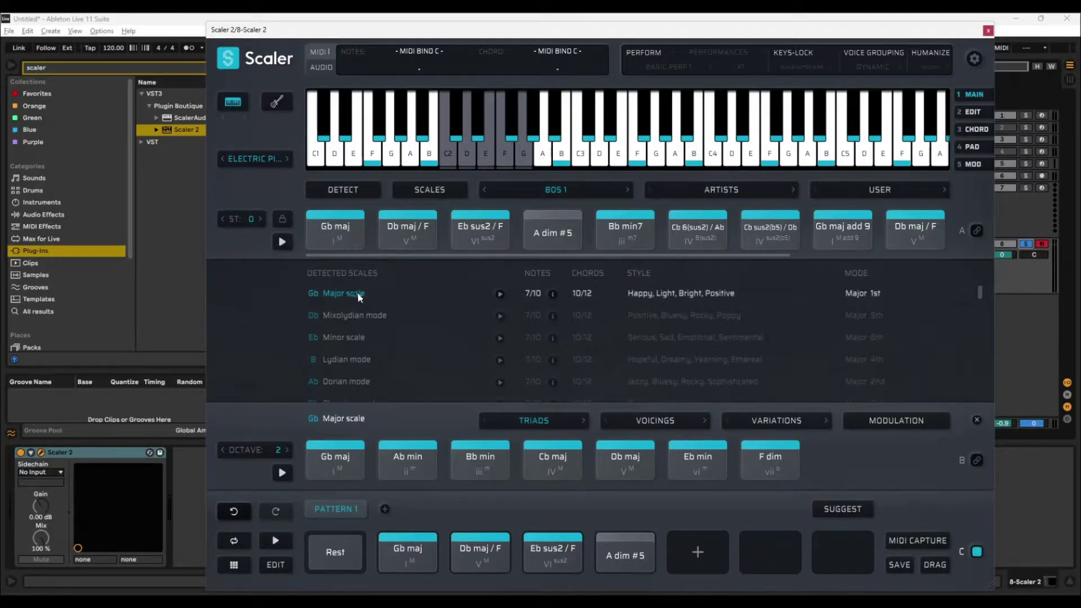
left_click(359, 297)
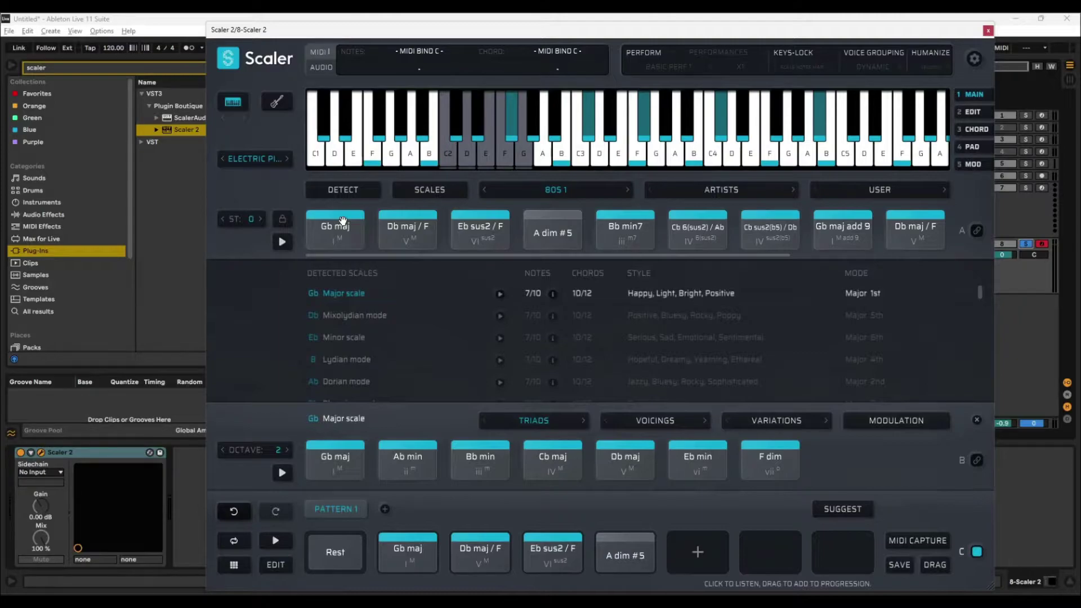
left_click(552, 220)
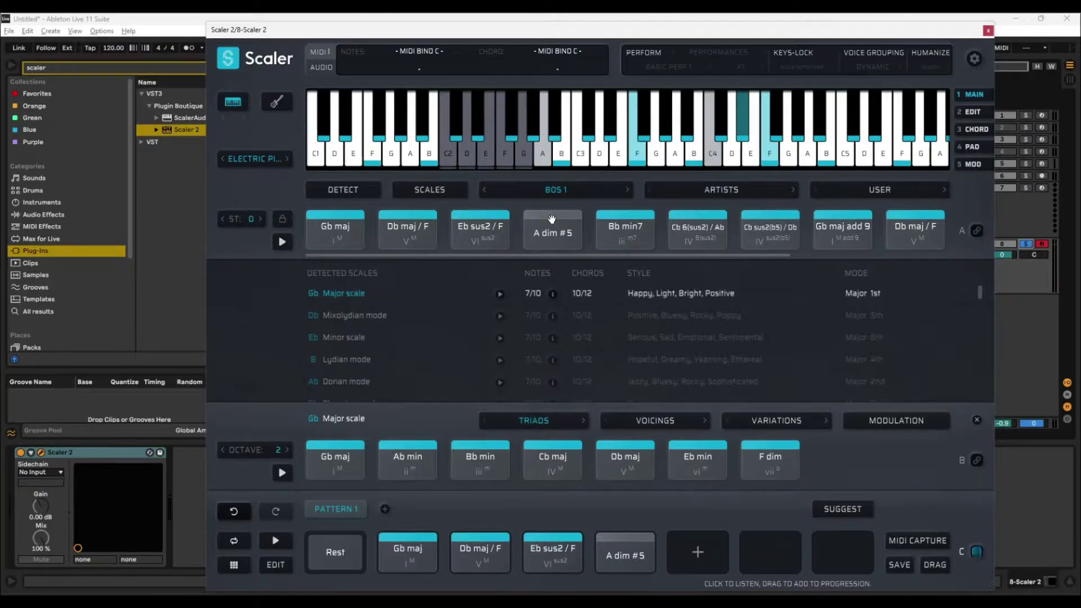
left_click(552, 219)
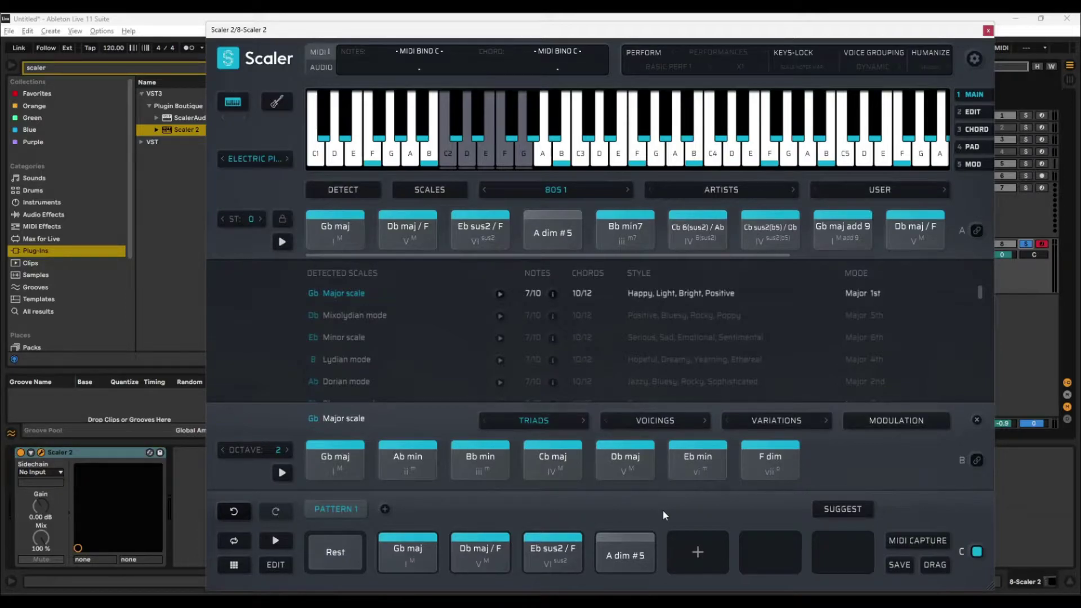
Play Db maj / F and A dim #5, then bind the pattern chords to incoming MIDI
left_click(438, 232)
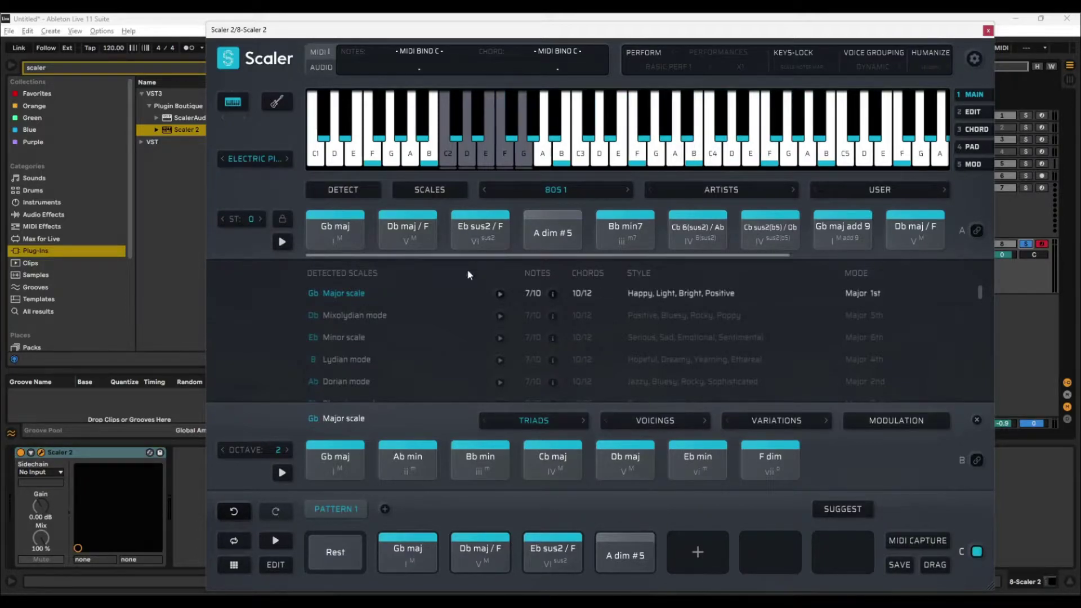
left_click(633, 556)
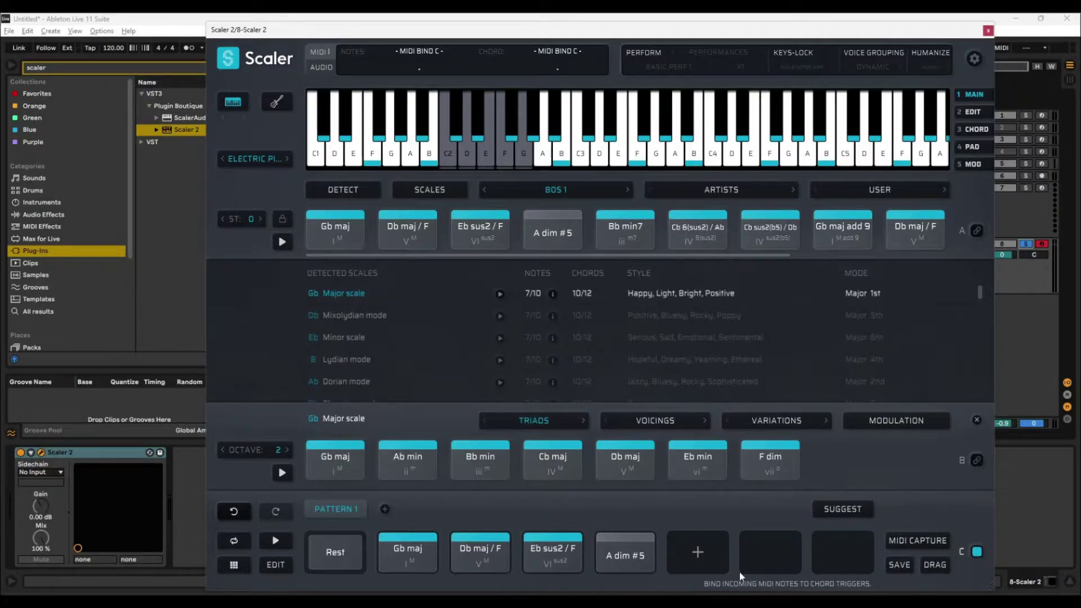
left_click(978, 552)
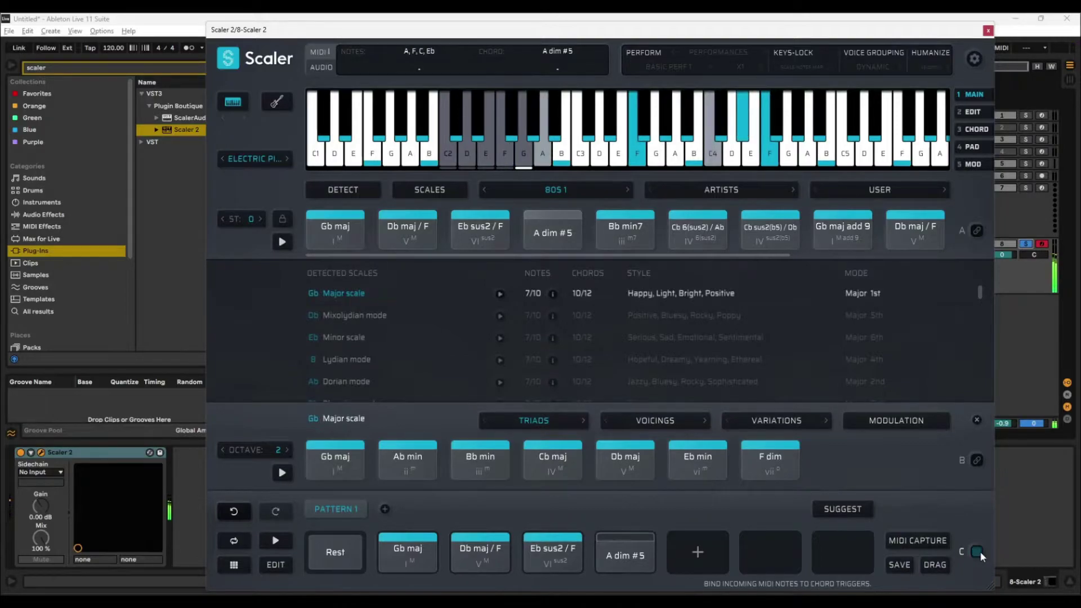
left_click(978, 552)
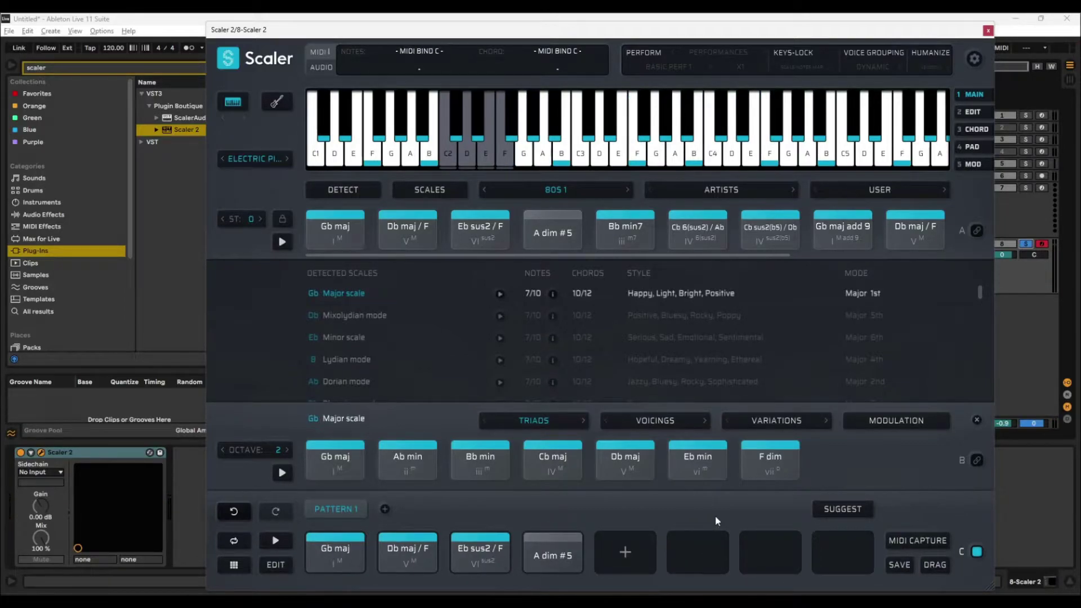
On the Edit page, duplicate Pattern 1 into Pattern 2 and compare the two
left_click(976, 112)
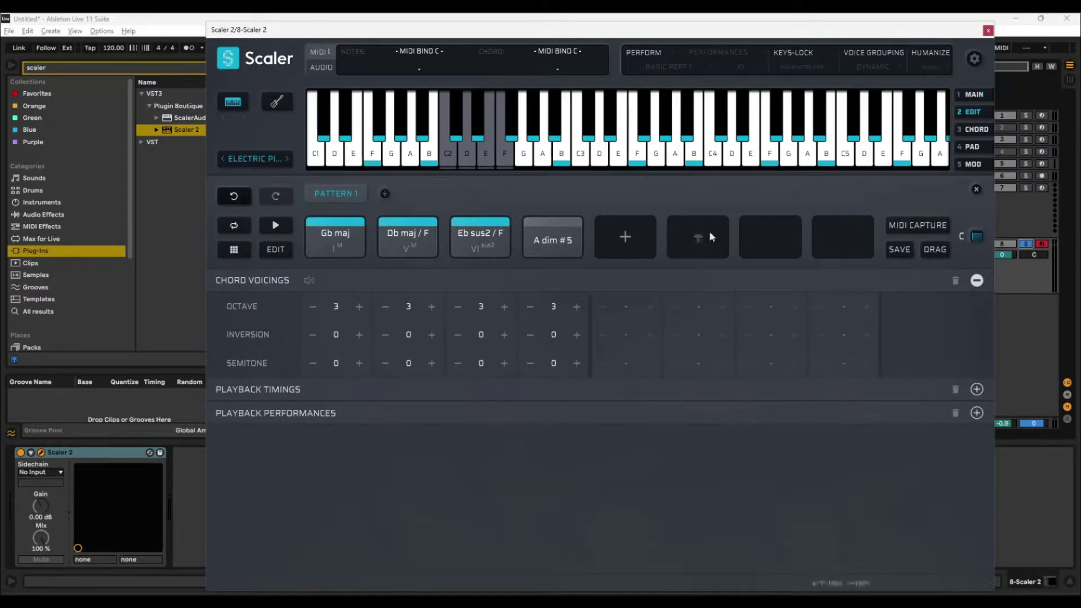
right_click(341, 196)
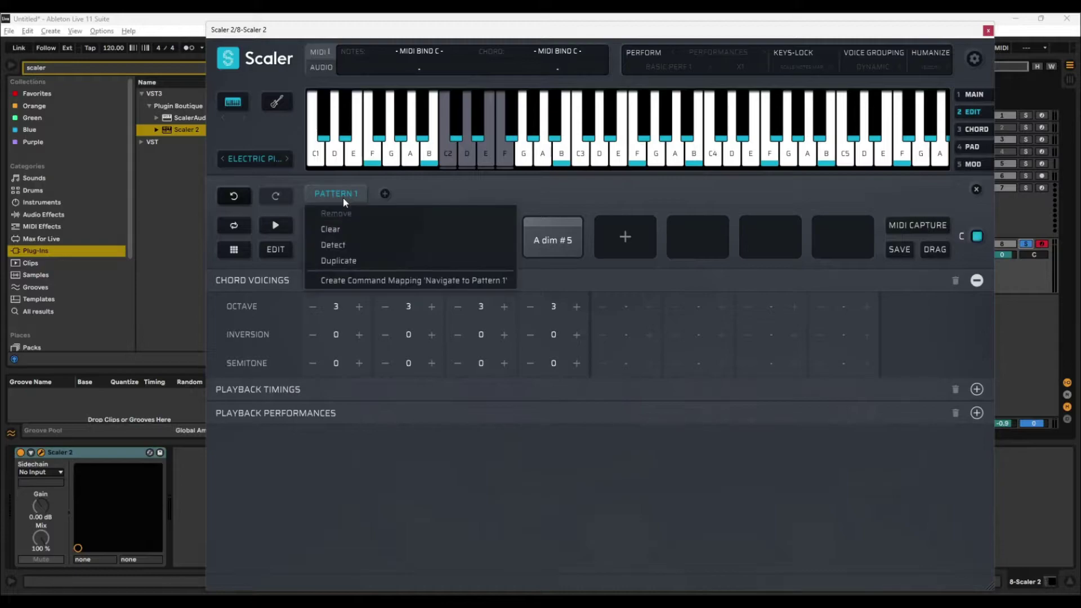
left_click(341, 260)
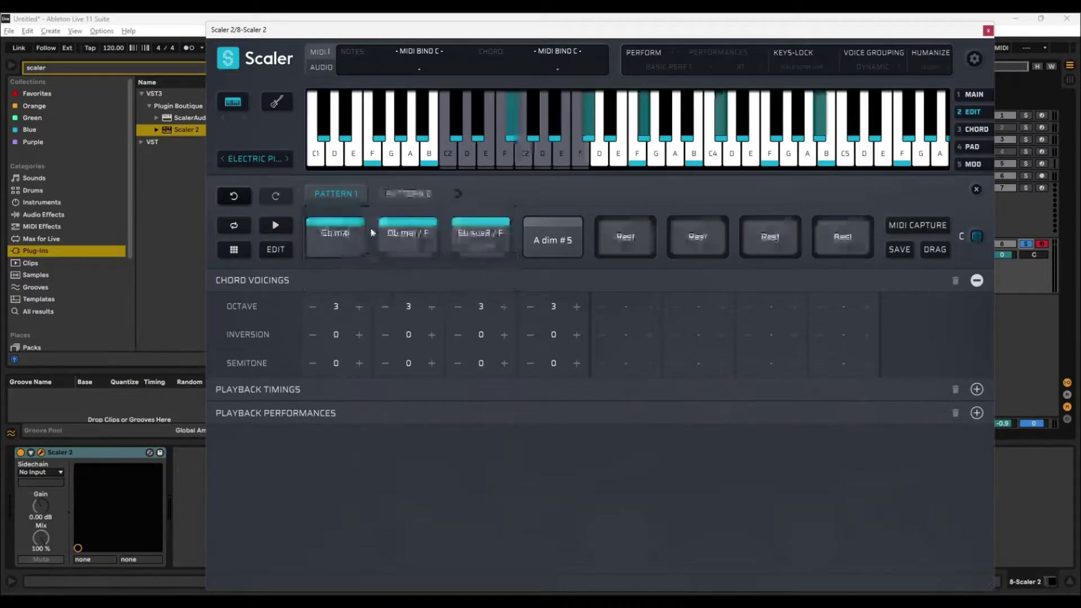
left_click(414, 194)
left_click(338, 194)
left_click(410, 194)
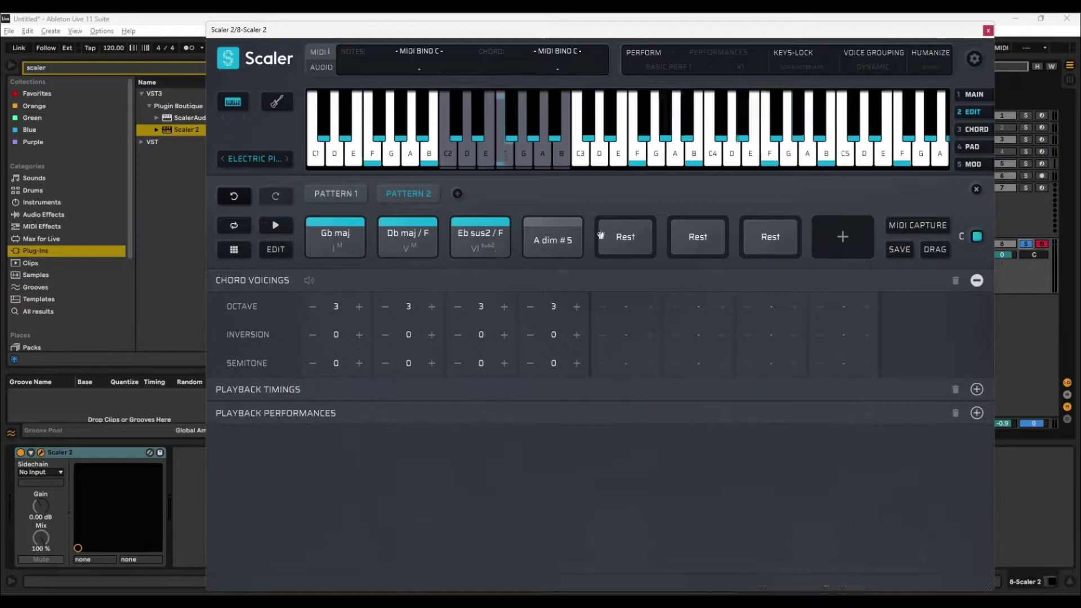
left_click(347, 193)
left_click(427, 194)
Rename Pattern 2 to PATTERN 2X, then play Pattern 1's Db maj / F chord
double_click(405, 193)
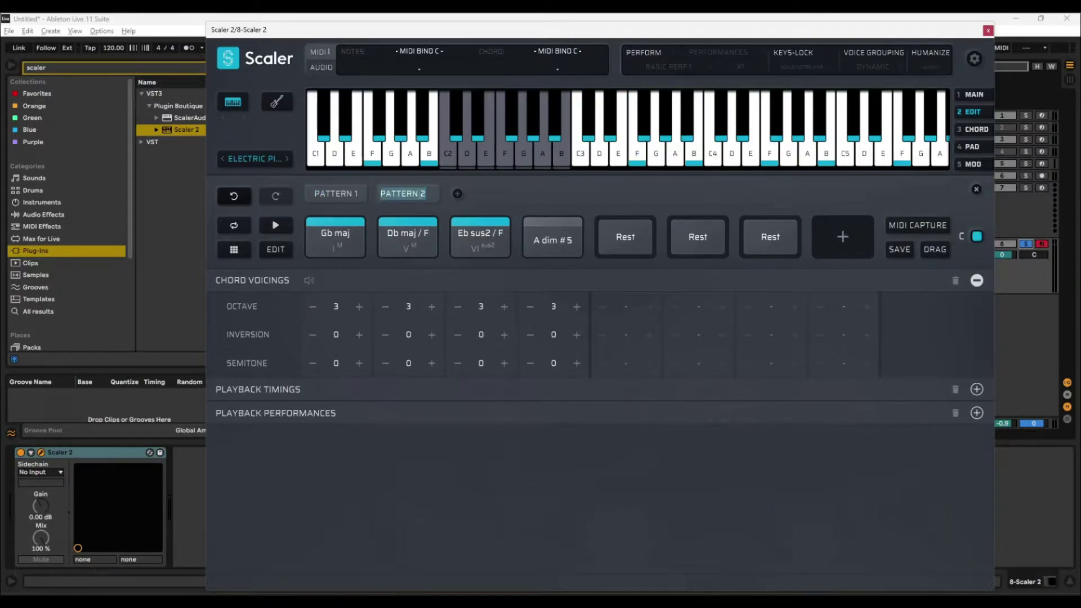
left_click(420, 193)
left_click(336, 193)
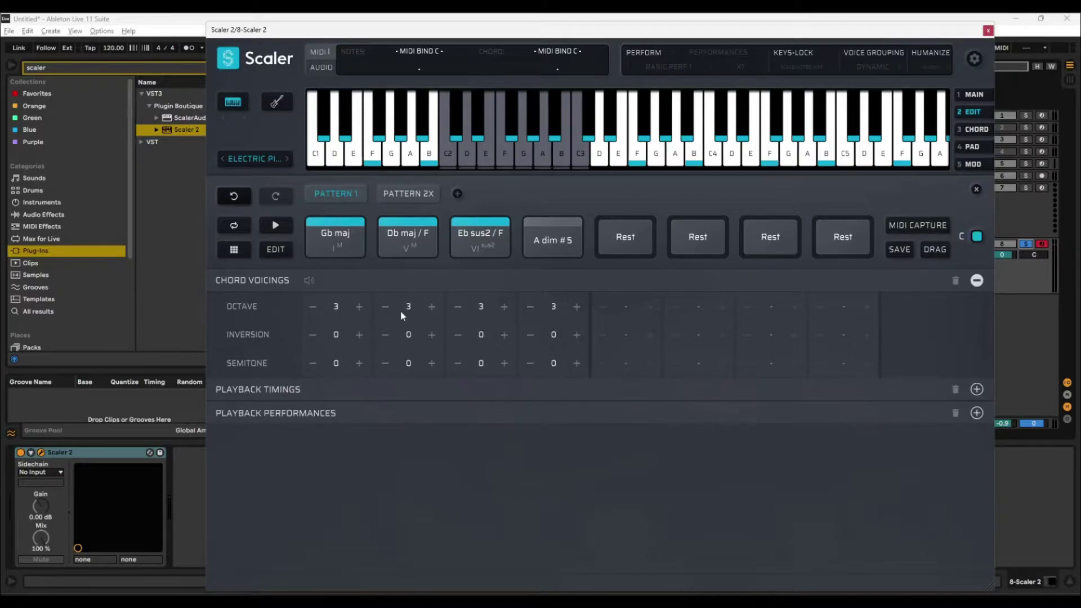
left_click(389, 218)
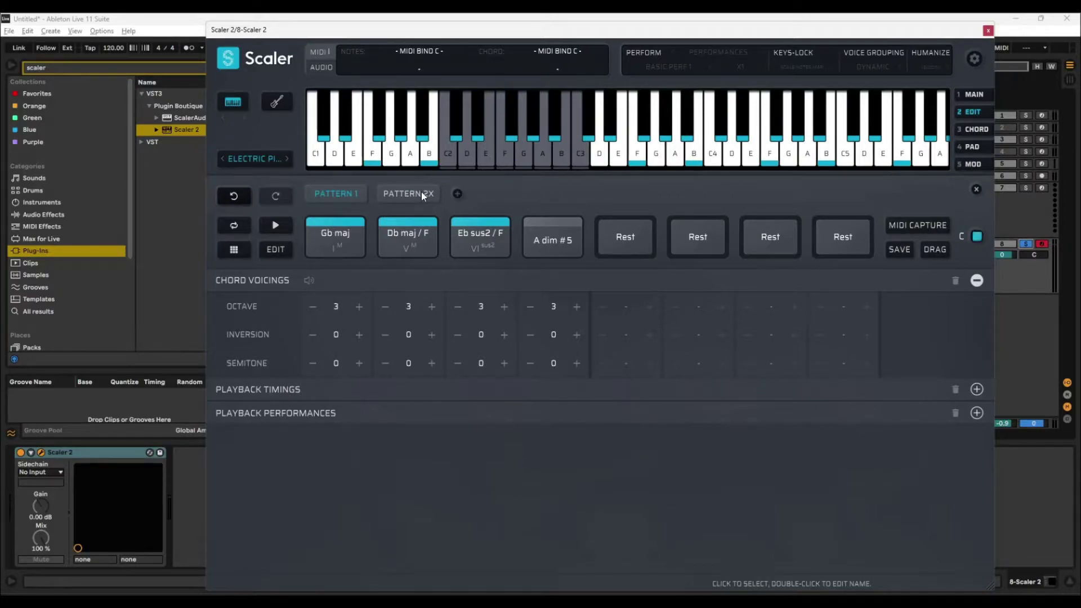
left_click(974, 59)
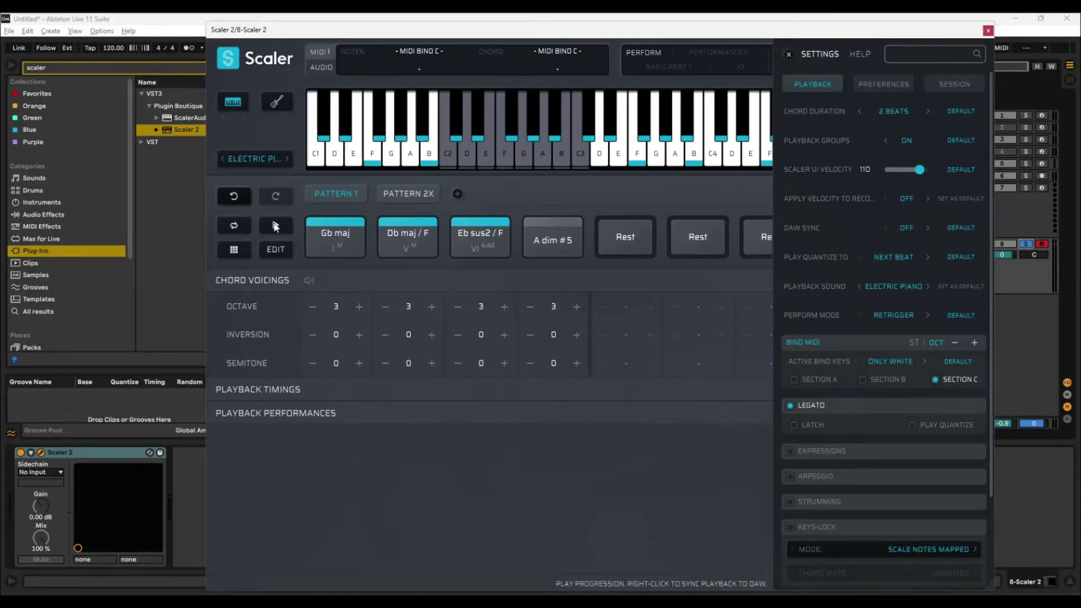
left_click(897, 111)
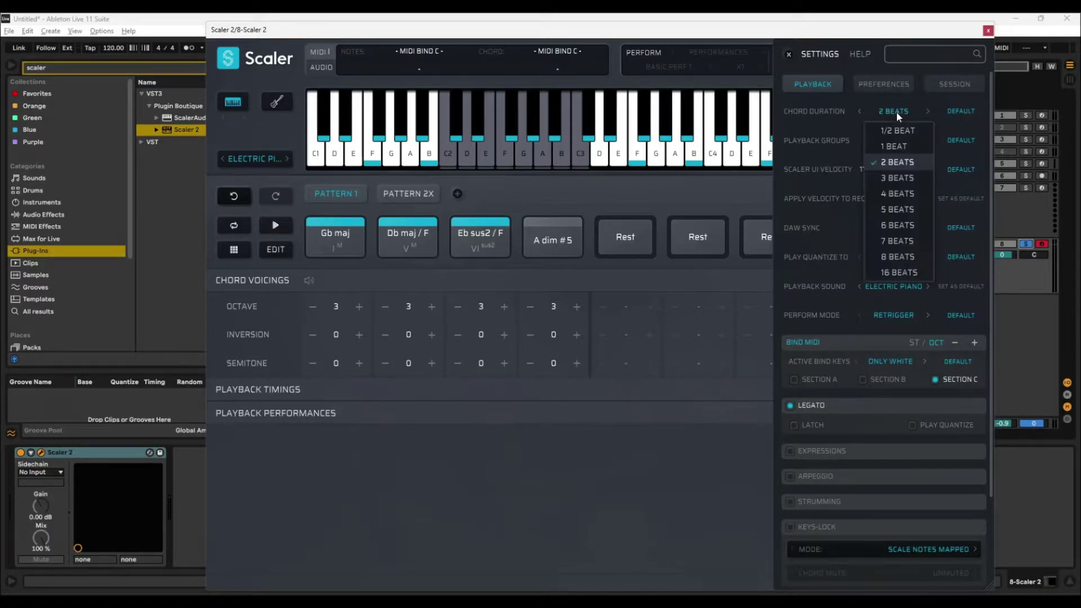
left_click(908, 193)
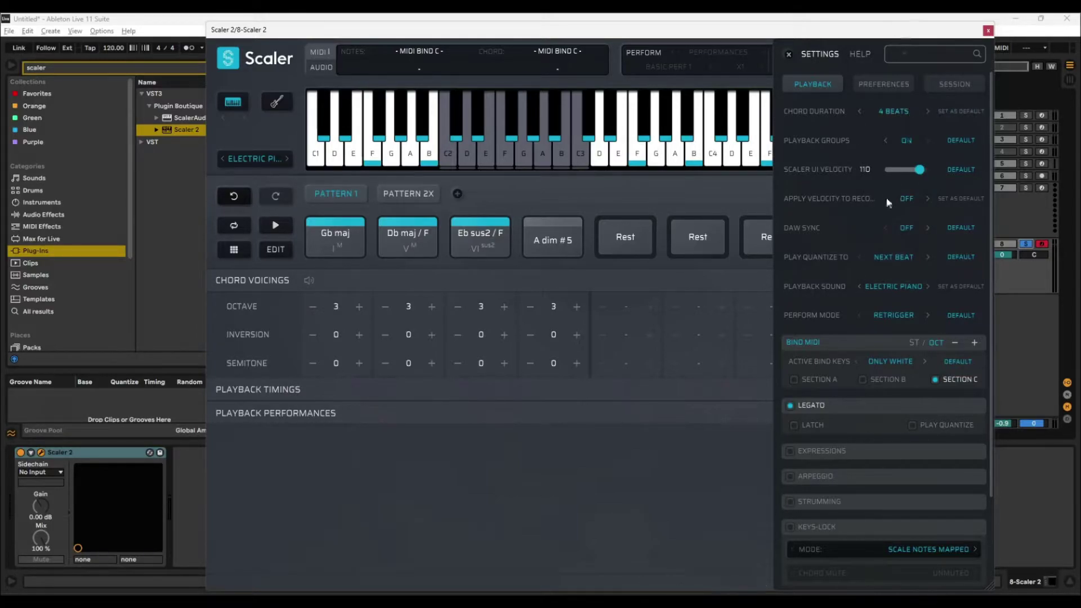
left_click(277, 227)
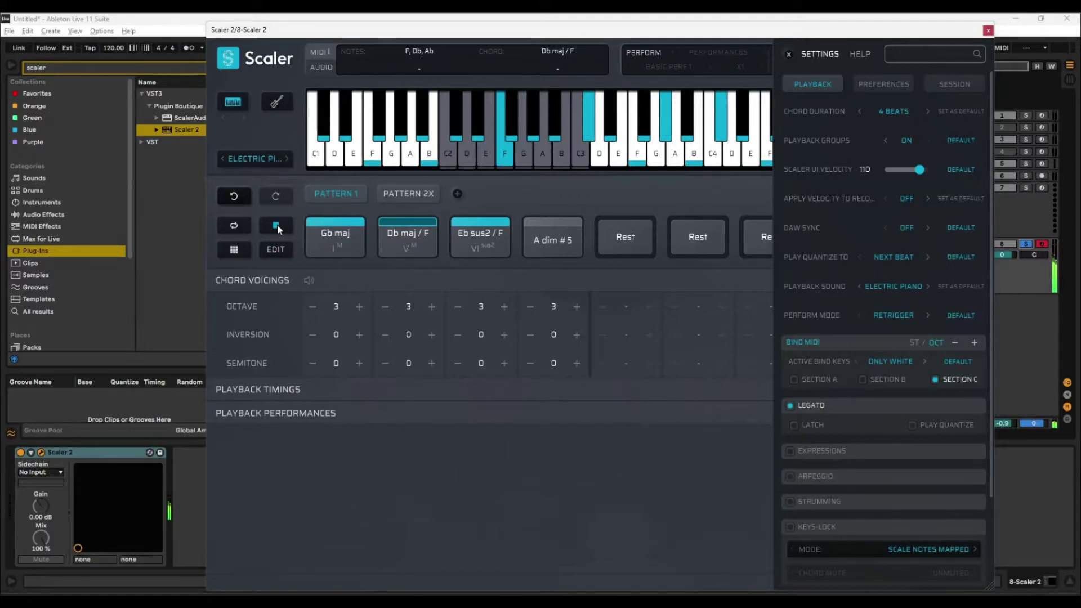
left_click(277, 224)
left_click(907, 112)
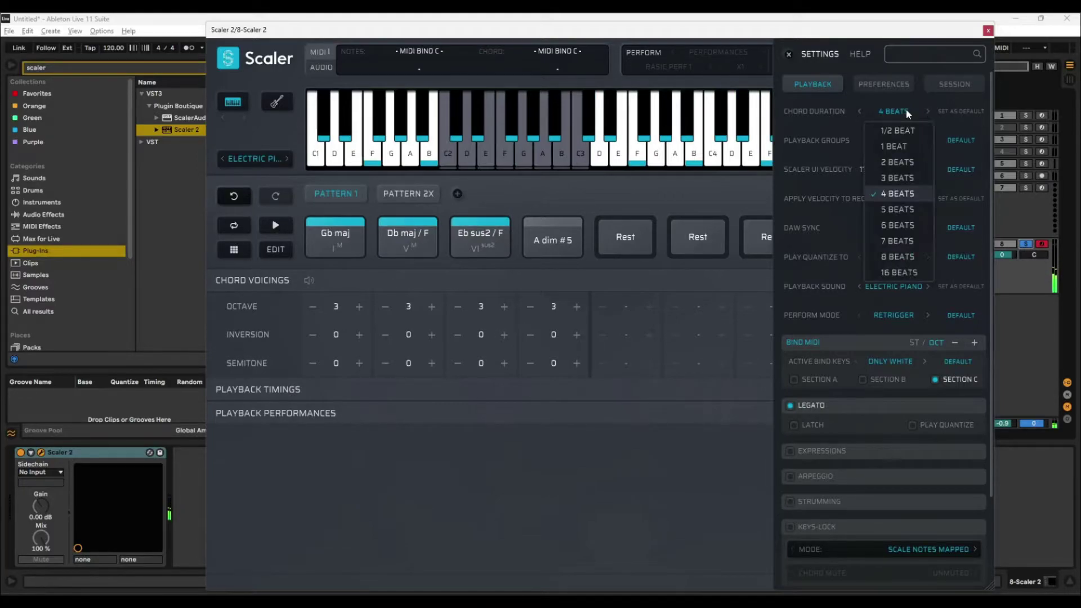
left_click(901, 163)
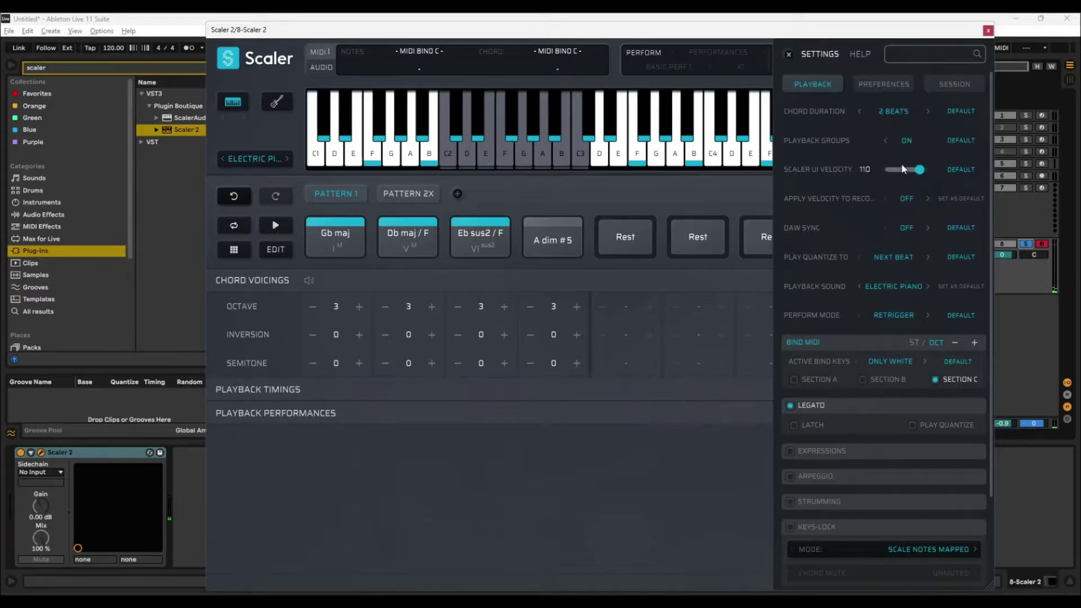
left_click(279, 228)
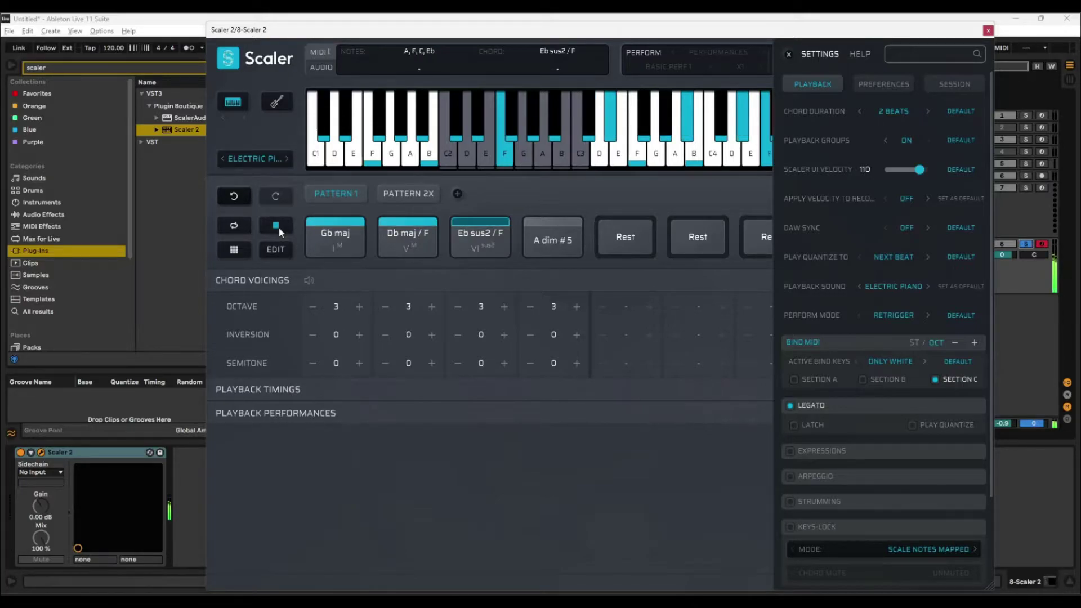
left_click(279, 227)
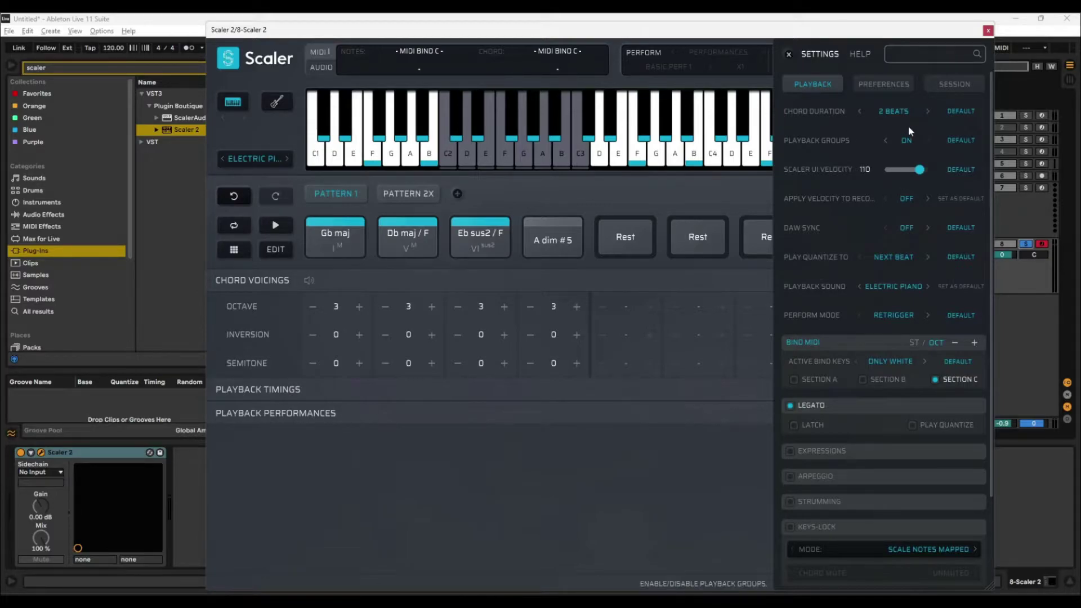
Close the settings, enable DAW SYNC and start Ableton's transport
left_click(788, 54)
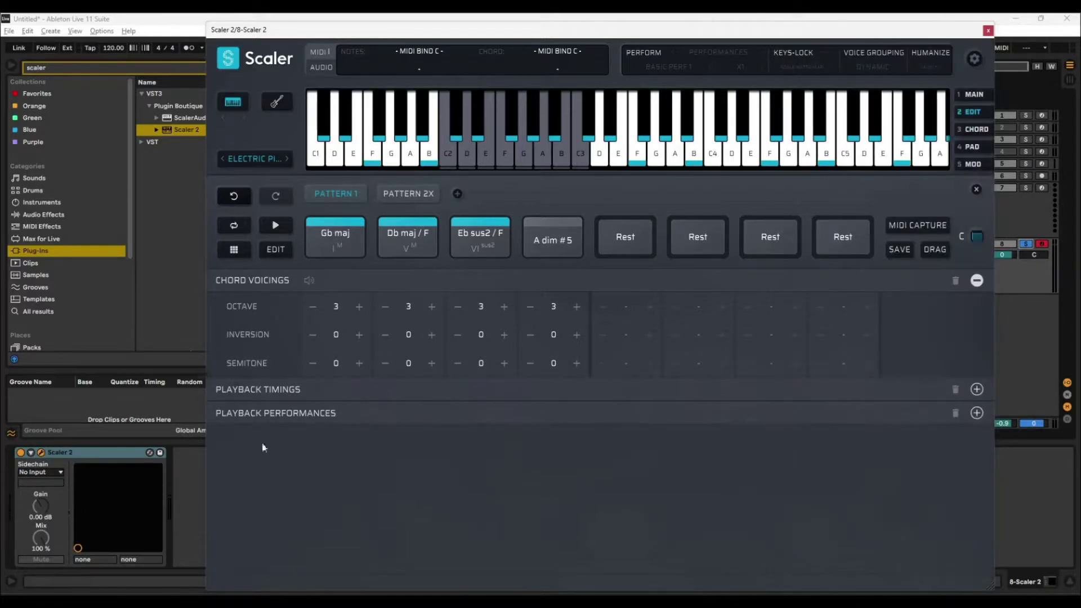
right_click(279, 225)
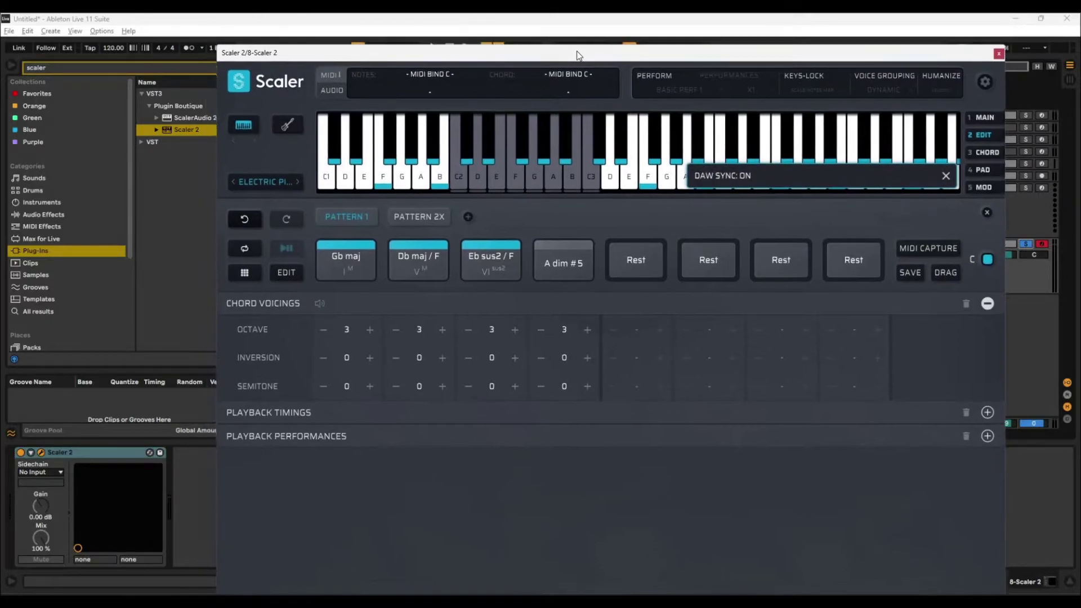
left_click_drag(576, 54, 530, 104)
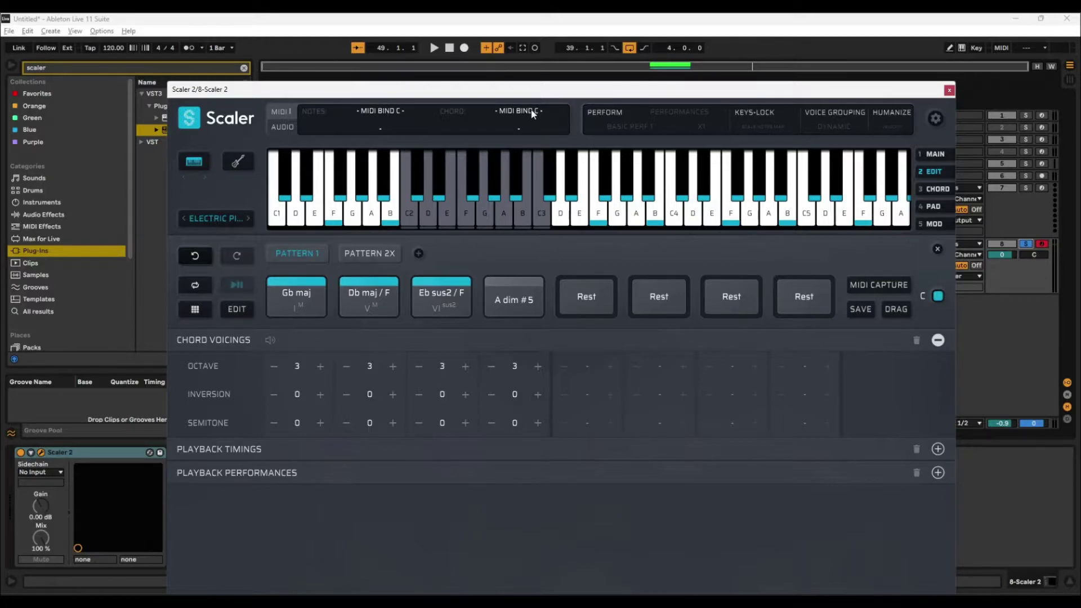
key("space")
Play Db maj / F, turn DAW SYNC off and play the pattern inside Scaler
left_click(389, 297)
left_click(236, 285)
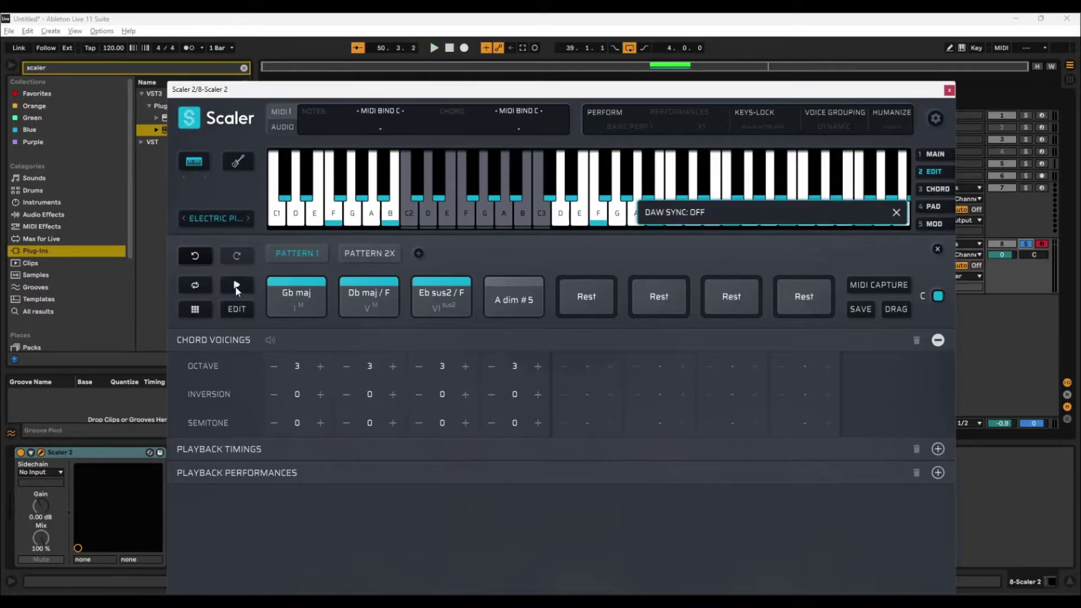
left_click(236, 286)
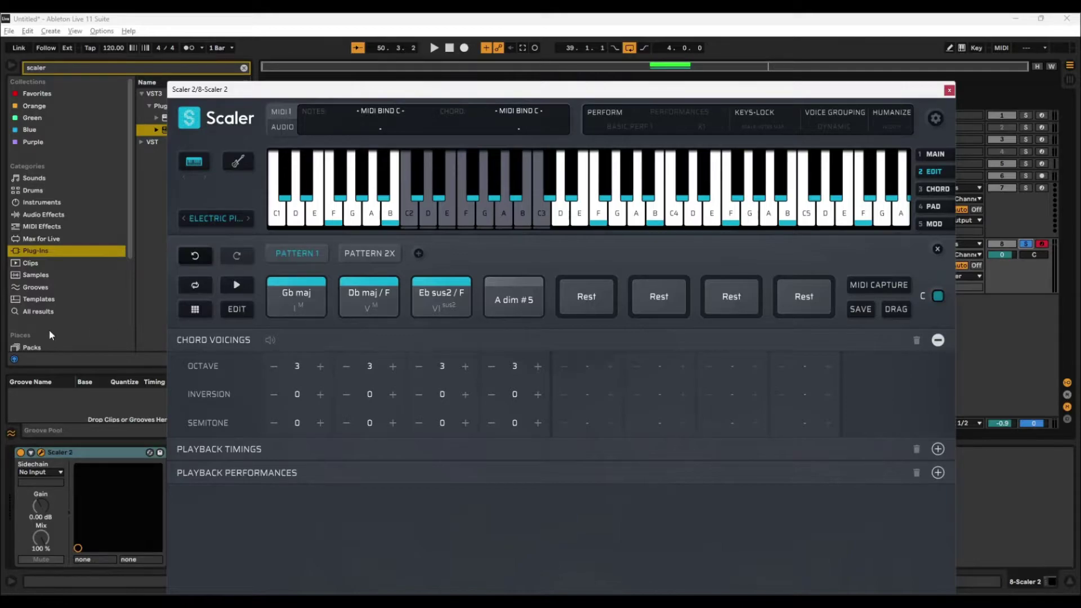
Loop-play Pattern 1's four chords, turn looping off, then play Db maj / F
left_click(195, 286)
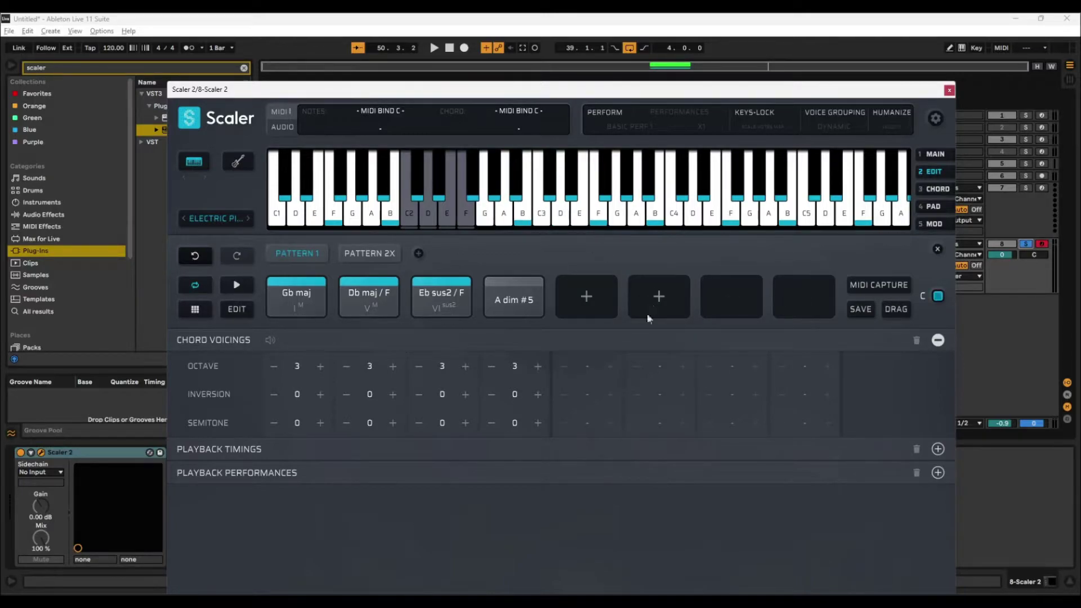
left_click(236, 285)
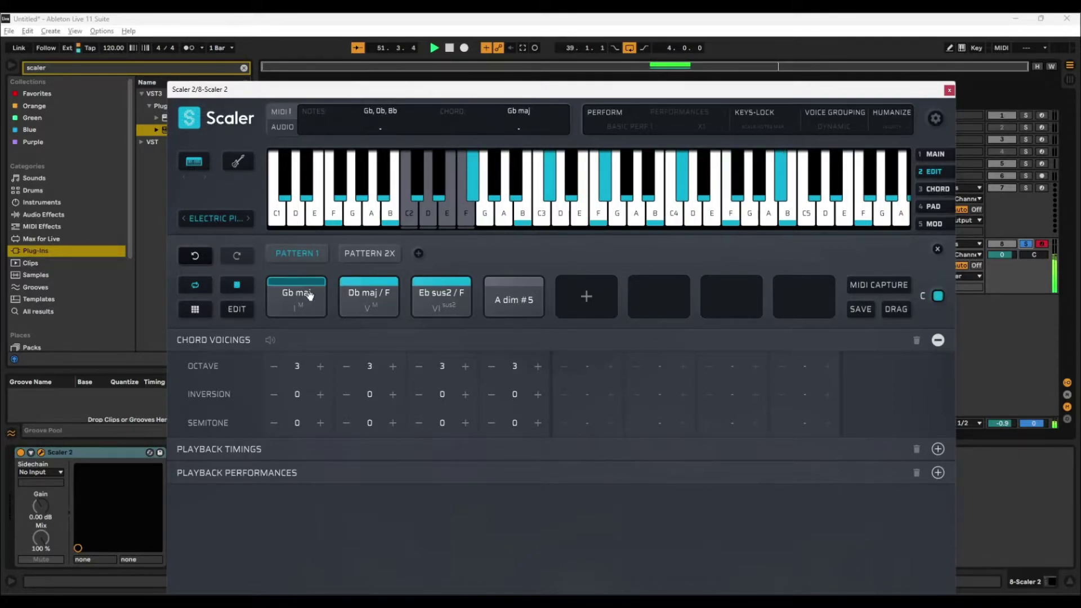
left_click(195, 286)
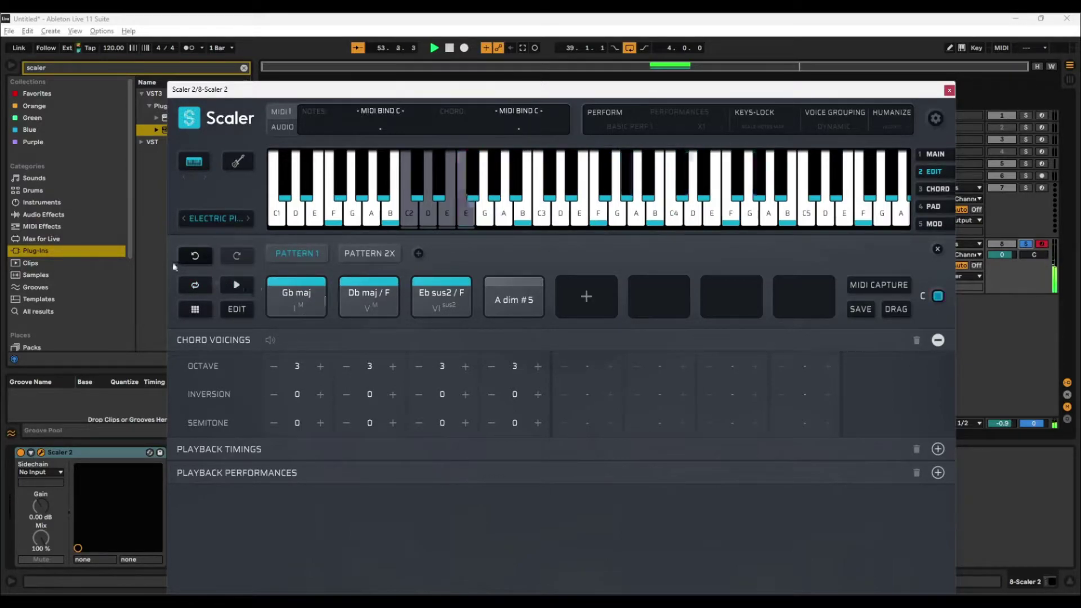
left_click(350, 292)
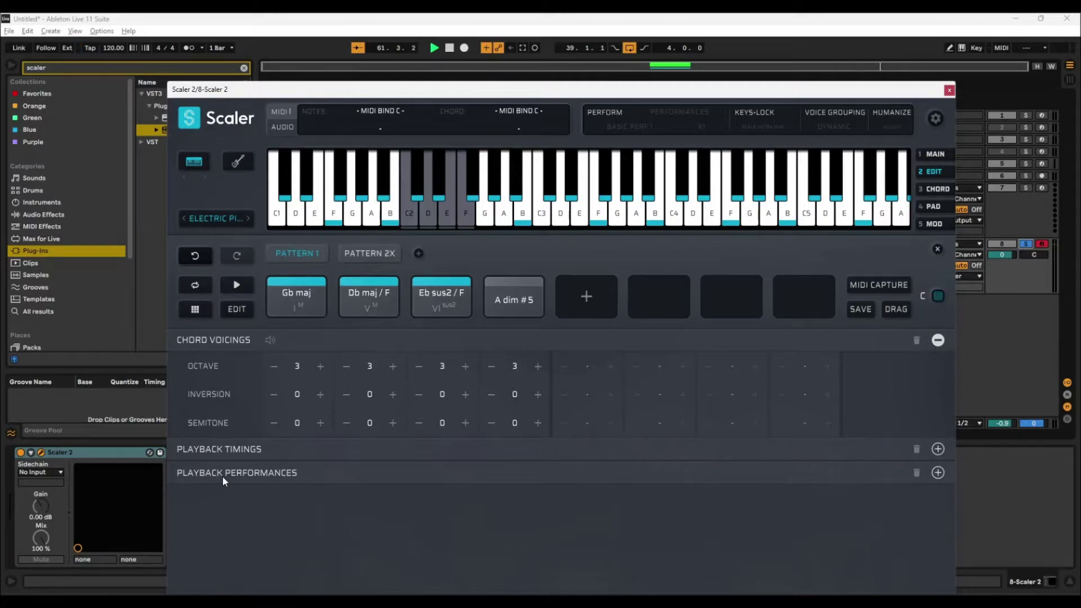
Step the first chord's inversion up past 2, then down to -1 to get Gb maj / Db
left_click(320, 394)
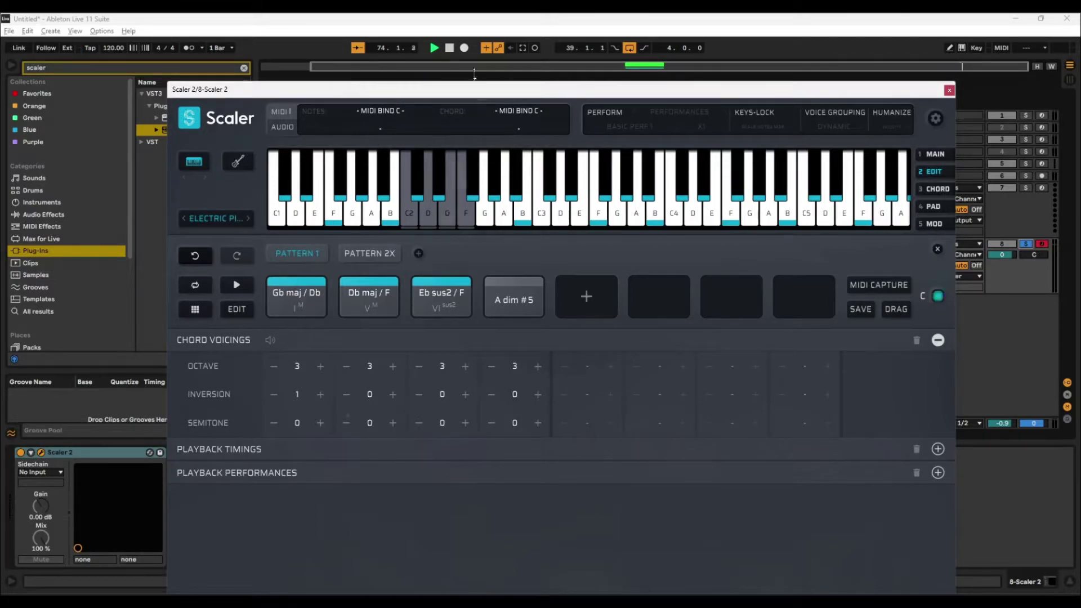
left_click(320, 394)
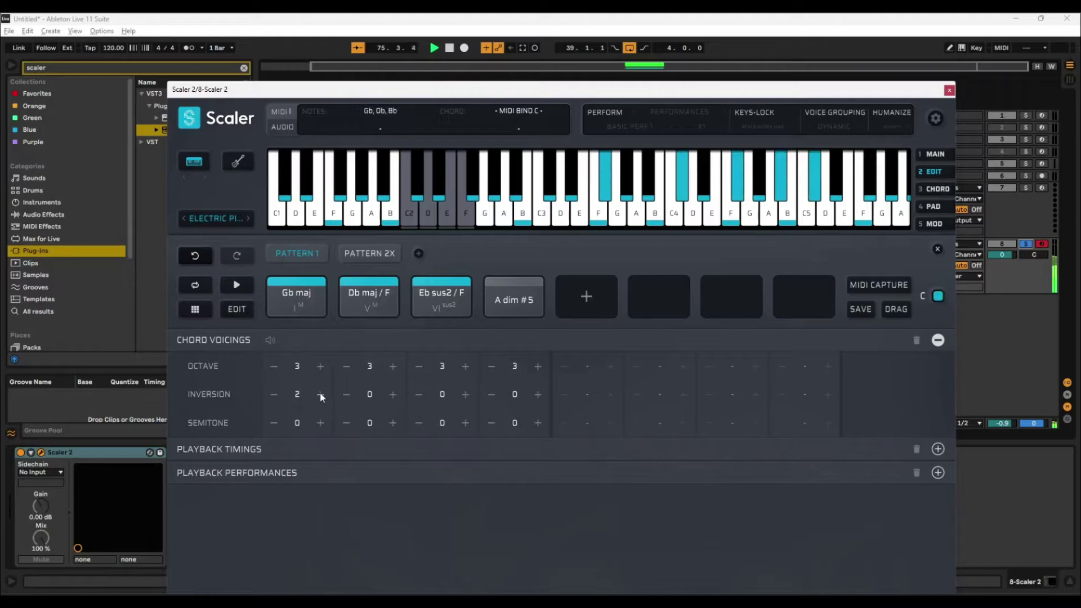
left_click(321, 395)
left_click(321, 395)
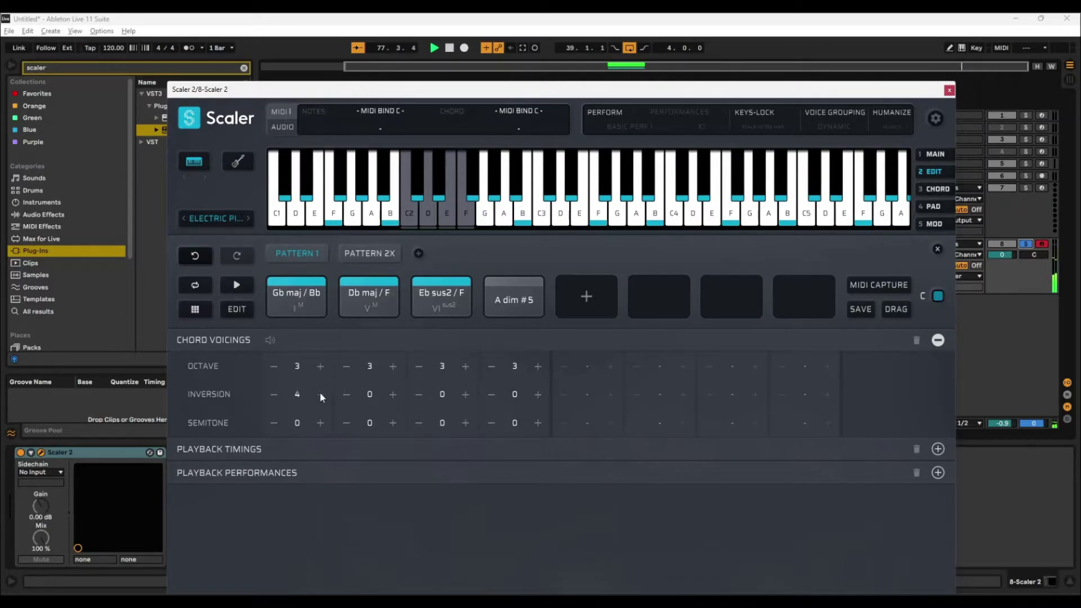
left_click(275, 395)
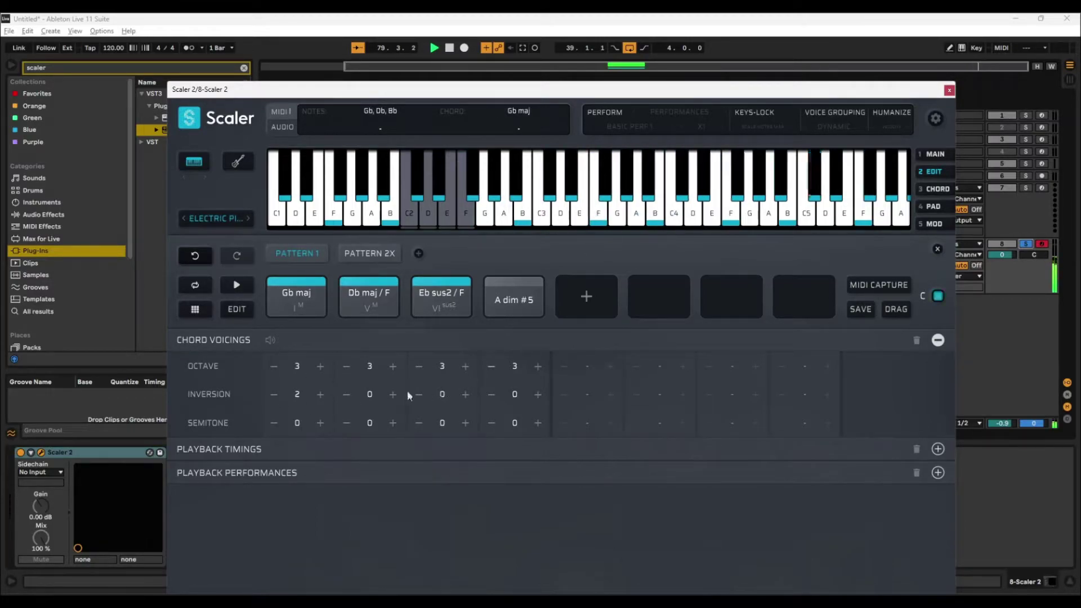
left_click(278, 394)
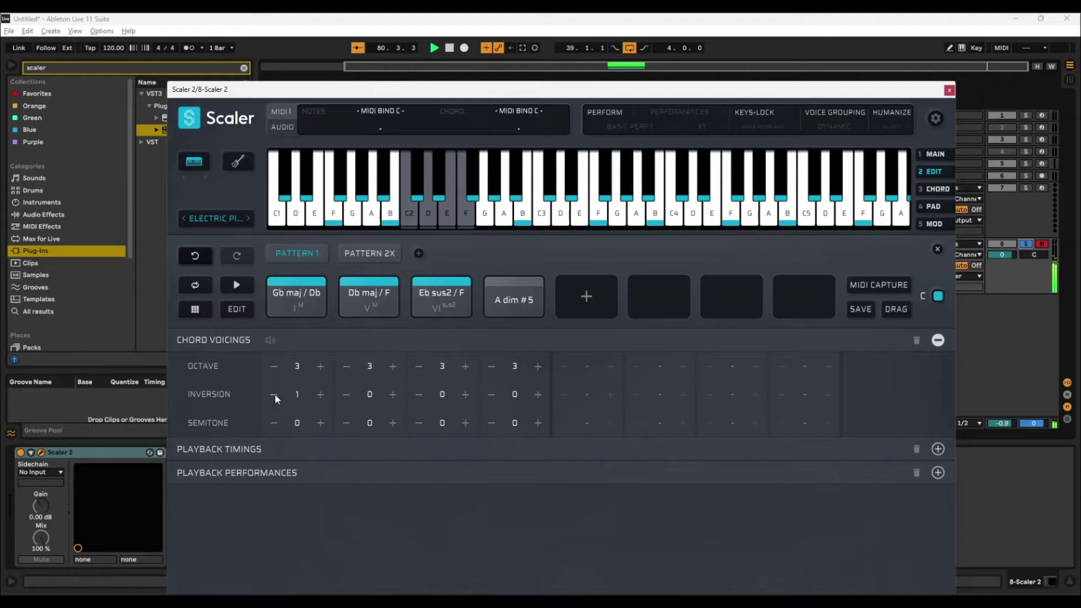
left_click(275, 394)
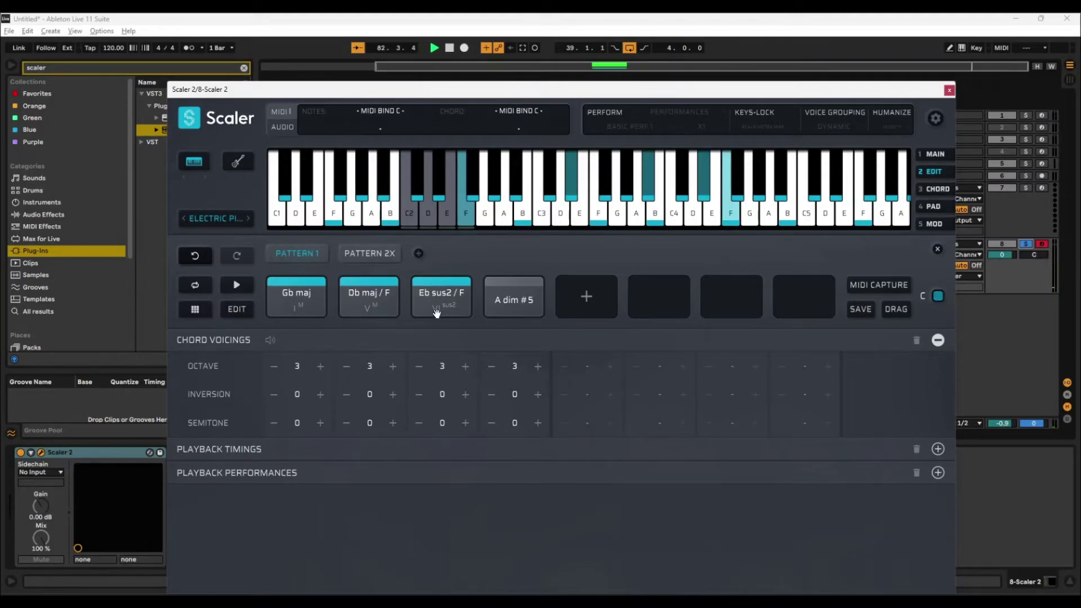
left_click(276, 396)
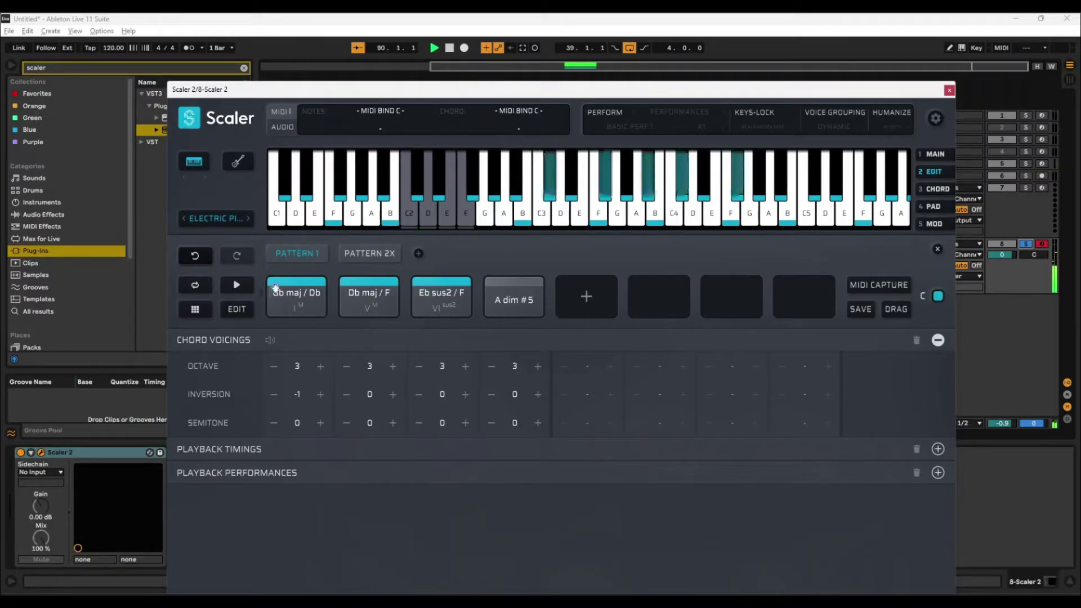
Set the first chord to inversion 0 and semitone shift 3, making it A maj
left_click(320, 423)
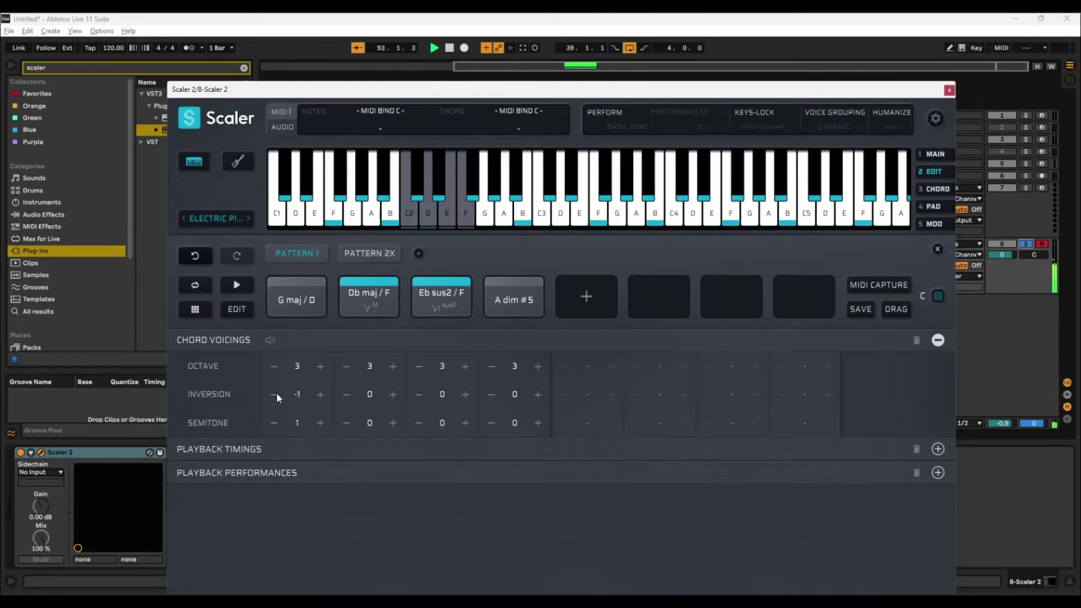
left_click(320, 394)
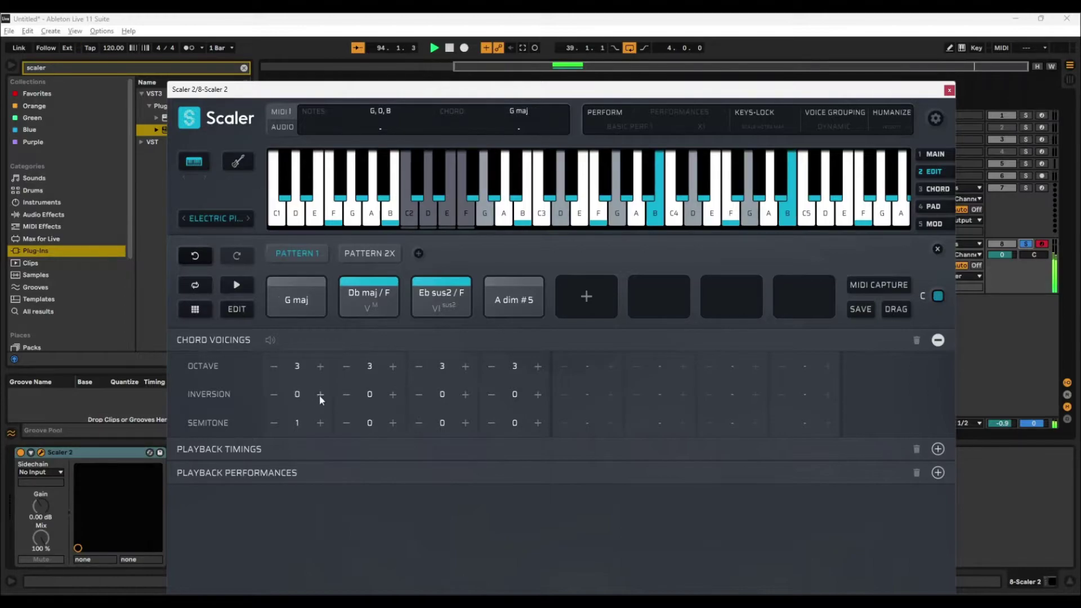
left_click(320, 423)
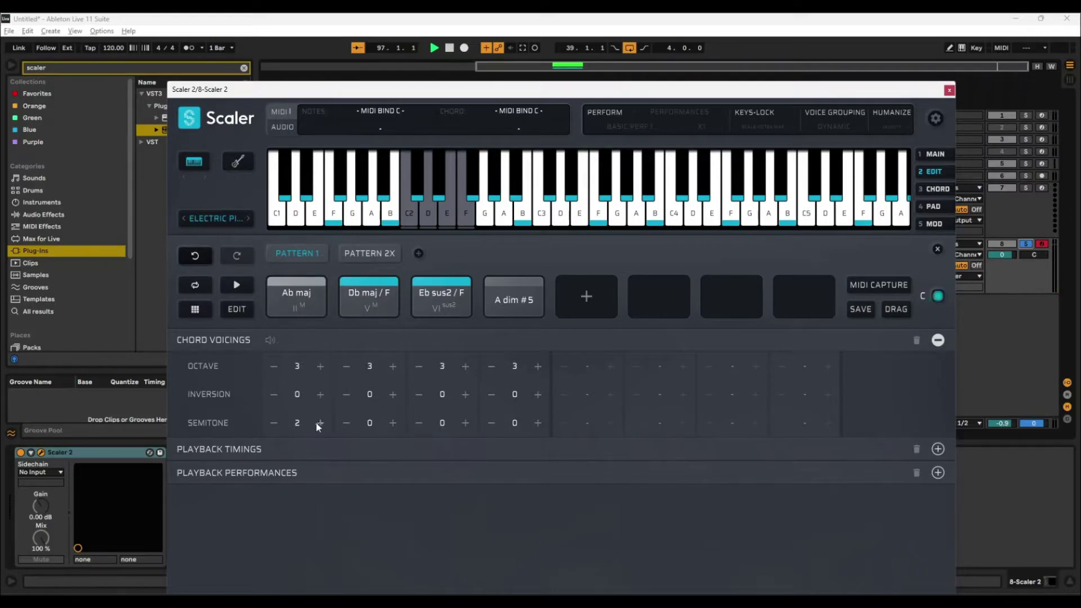
left_click(320, 423)
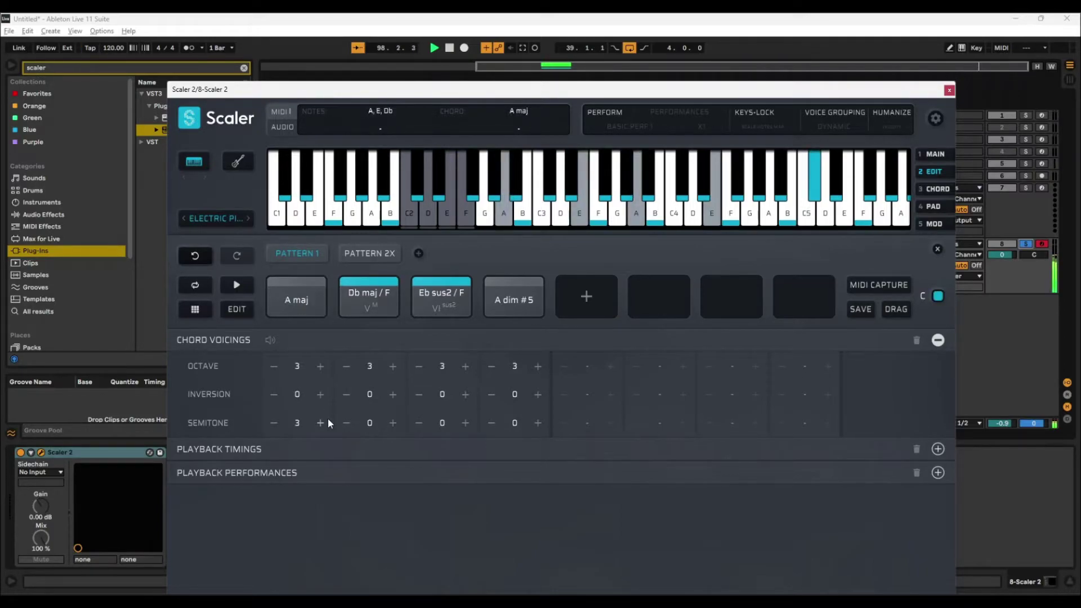
left_click(327, 418)
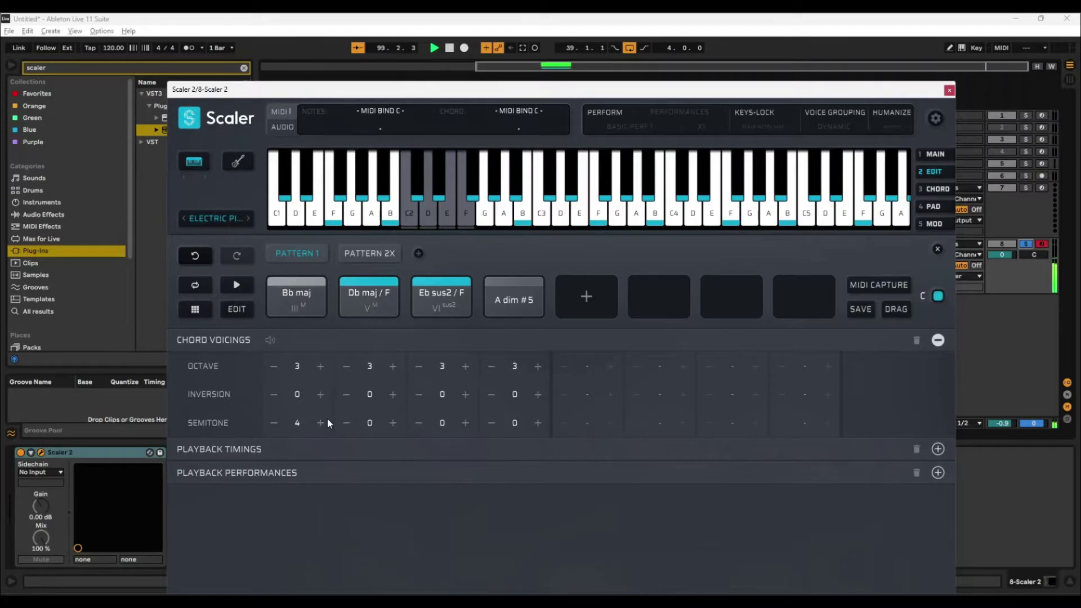
left_click(274, 423)
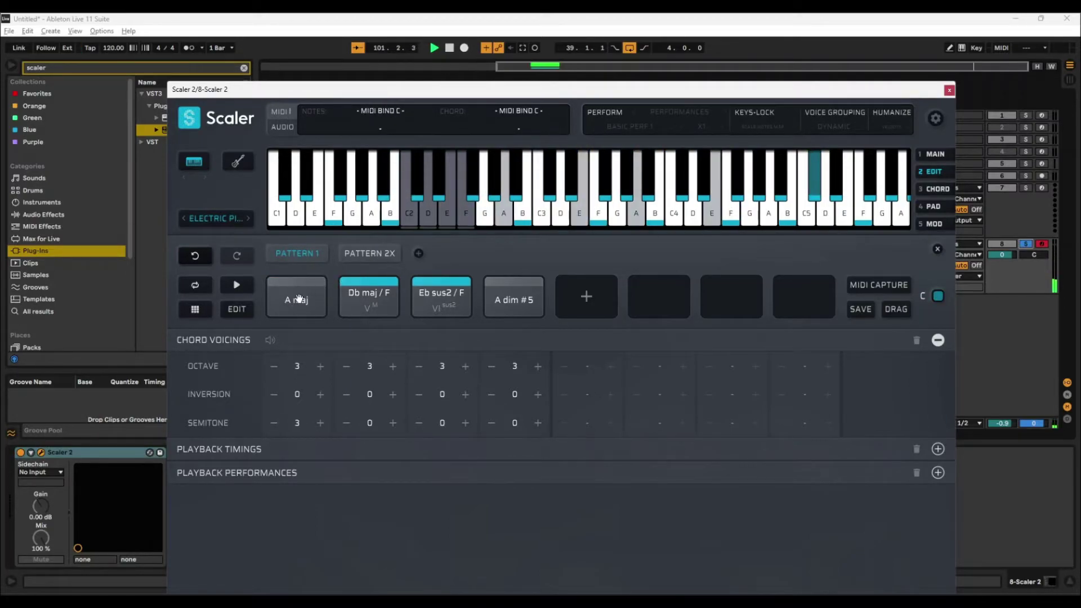
left_click(933, 160)
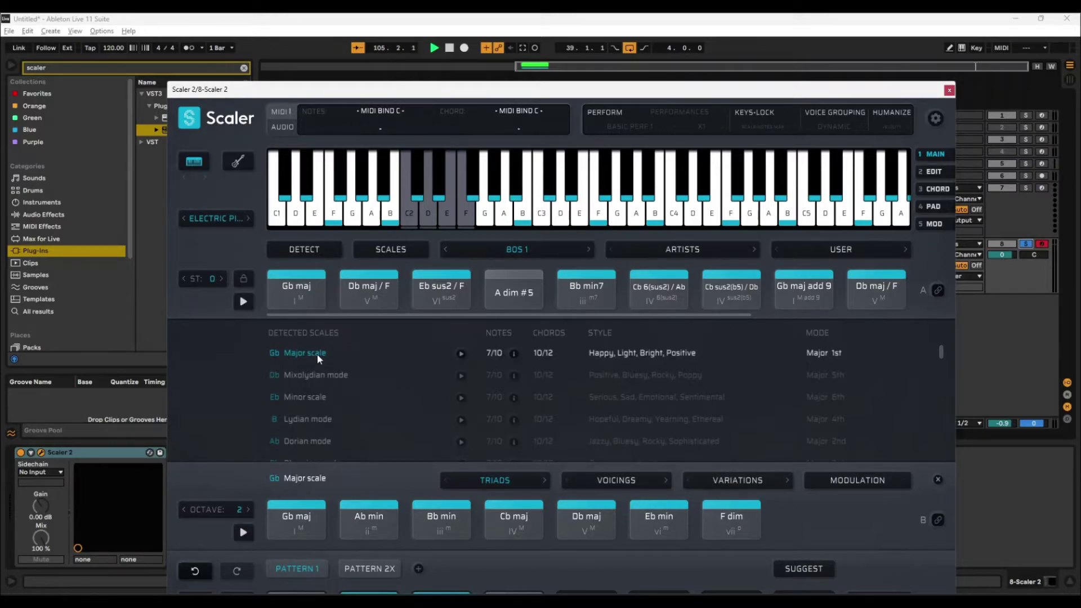
left_click(935, 171)
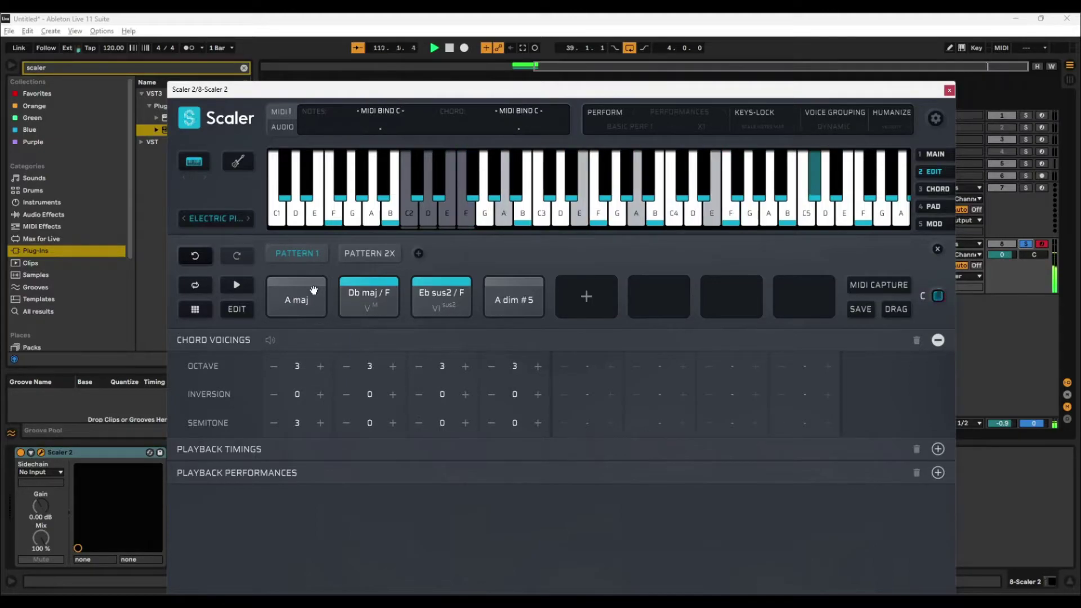
Raise chord 1 to semitone 5, drop it to octave 2, and audition Cb maj
left_click(320, 423)
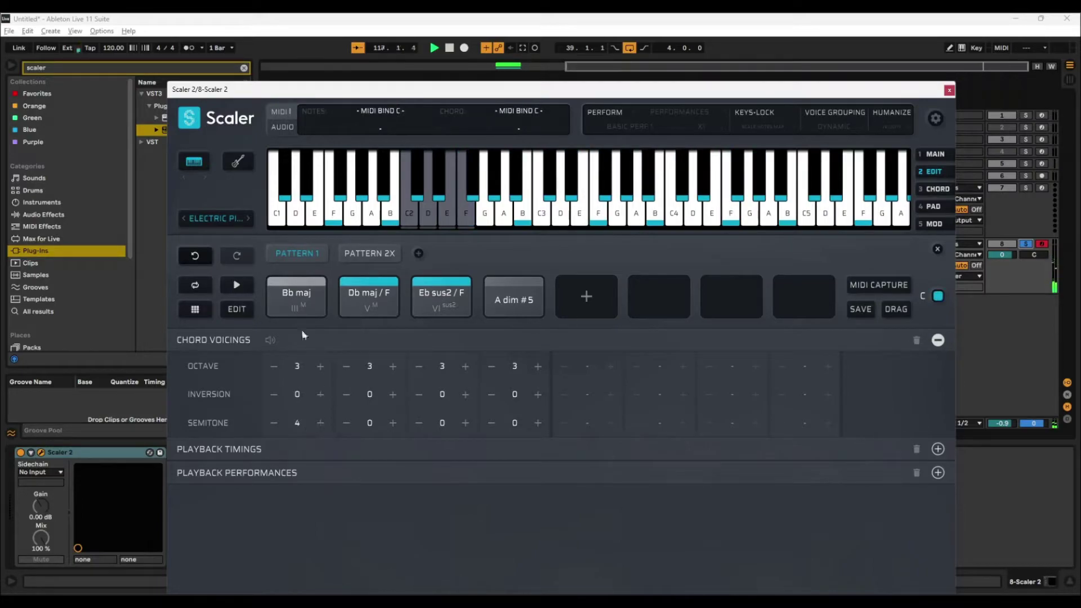
left_click(275, 367)
left_click(320, 423)
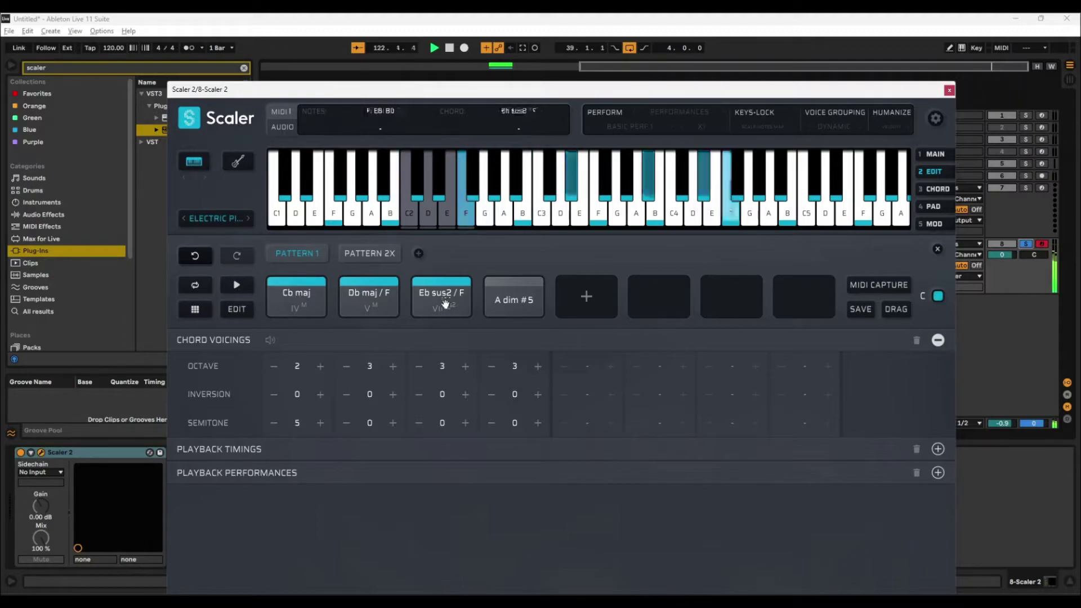
left_click(290, 303)
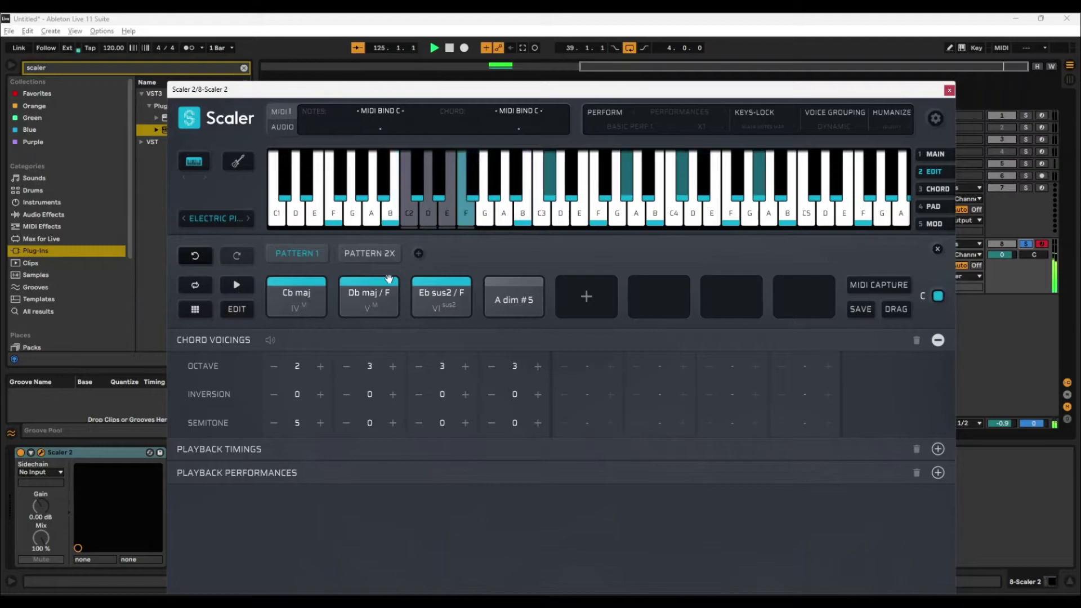
Set chords 1–3 to inversion -1 with chord 1 at octave 3, and drop A dim #5 one octave
left_click(361, 256)
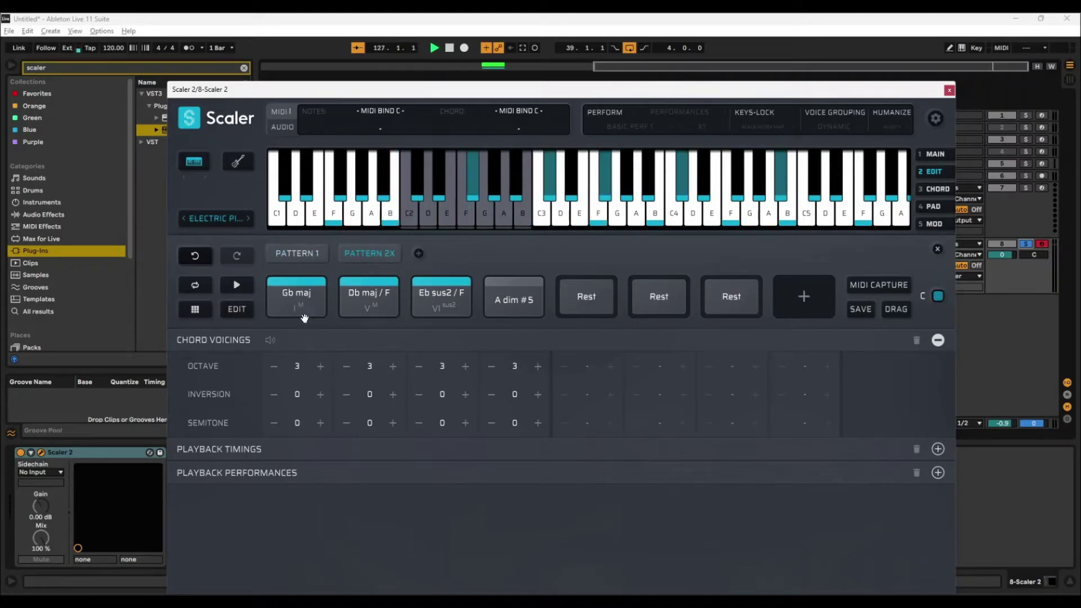
left_click(297, 255)
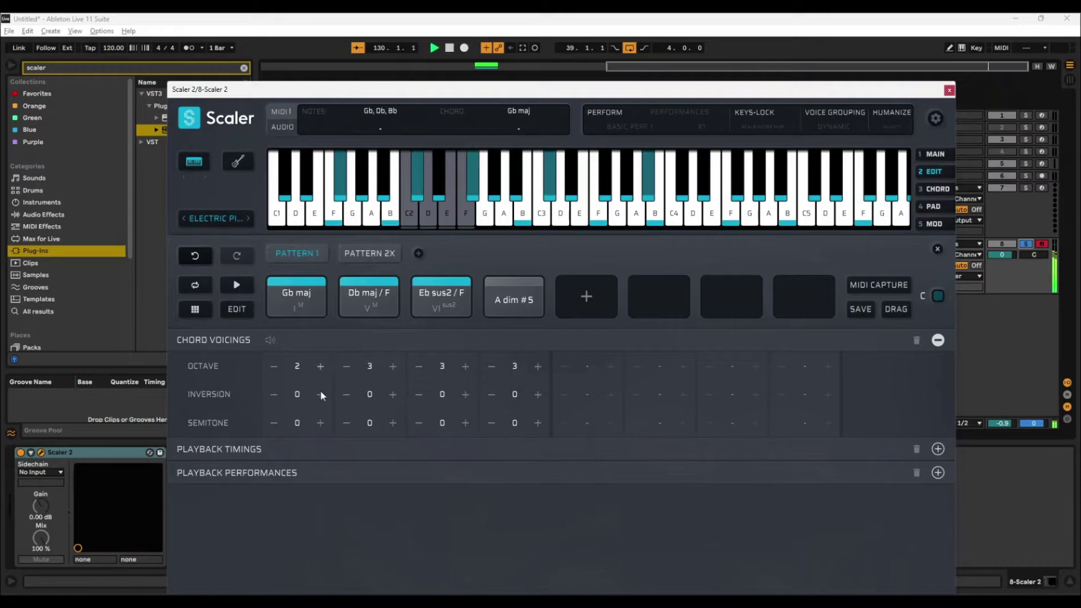
left_click(321, 367)
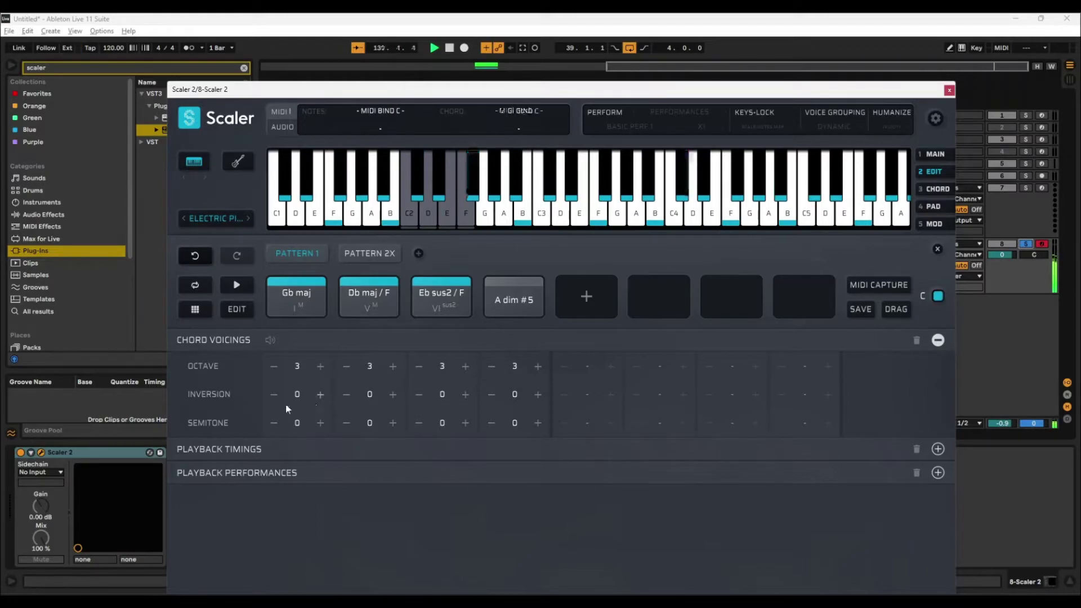
left_click(273, 395)
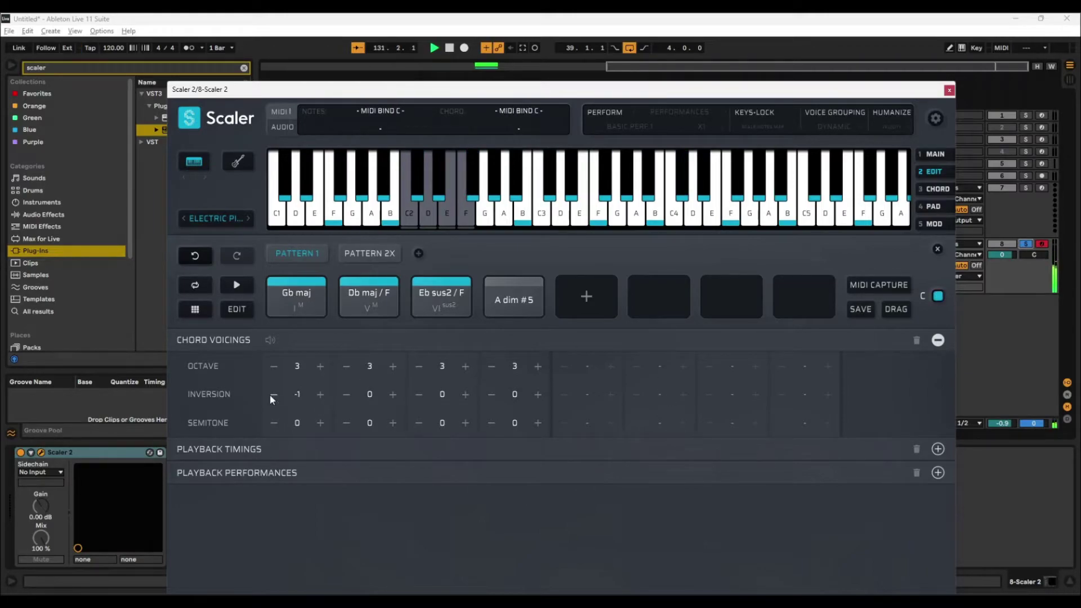
left_click(346, 396)
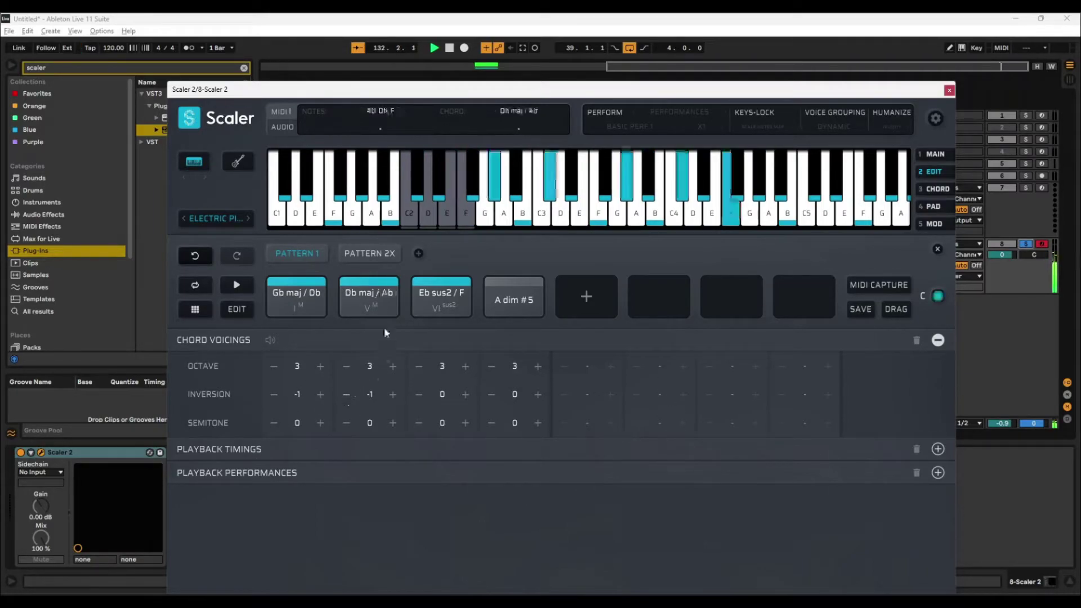
left_click(419, 394)
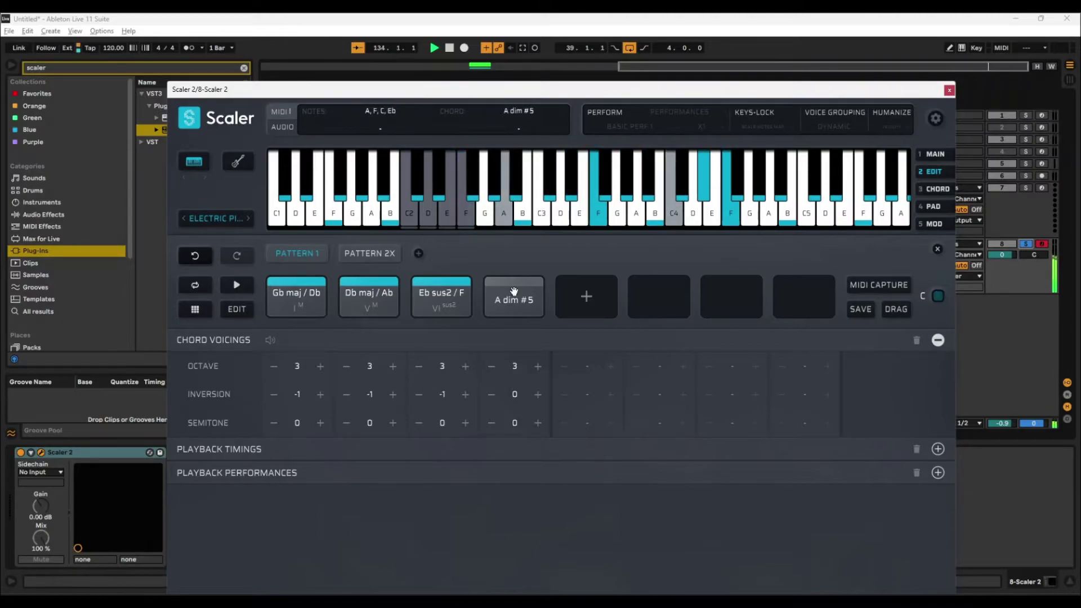
left_click(492, 366)
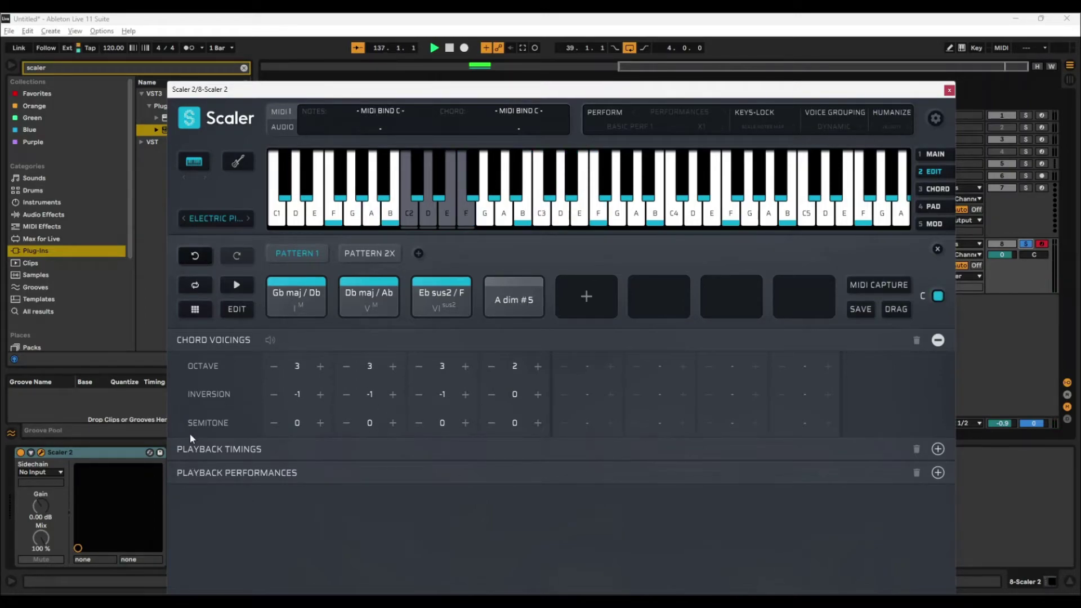
Audition the pattern with looping on, then preview the Gb maj / Db chord
left_click(236, 287)
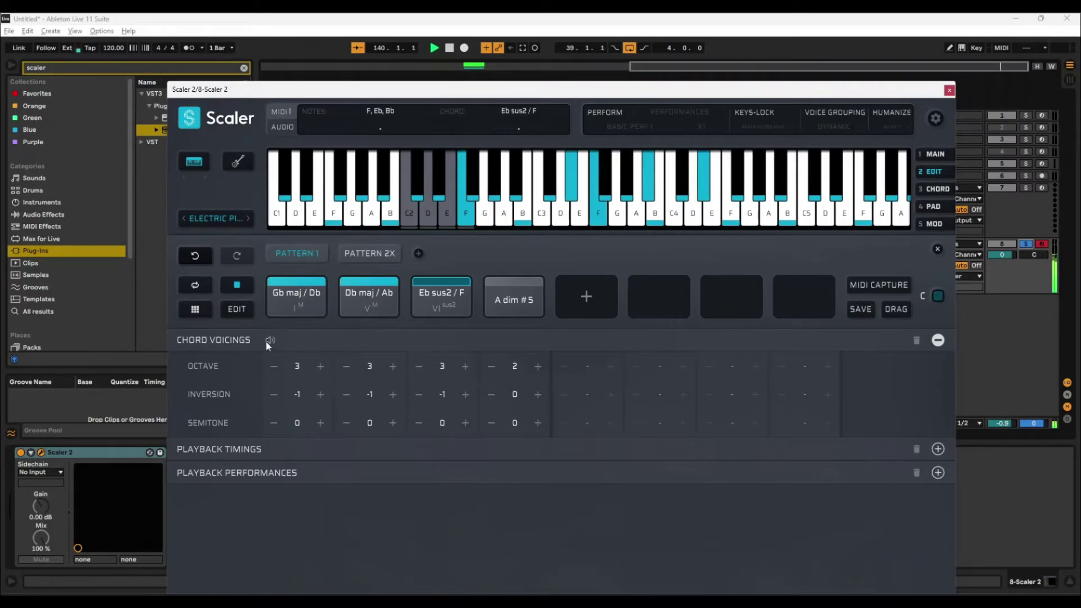
left_click(195, 285)
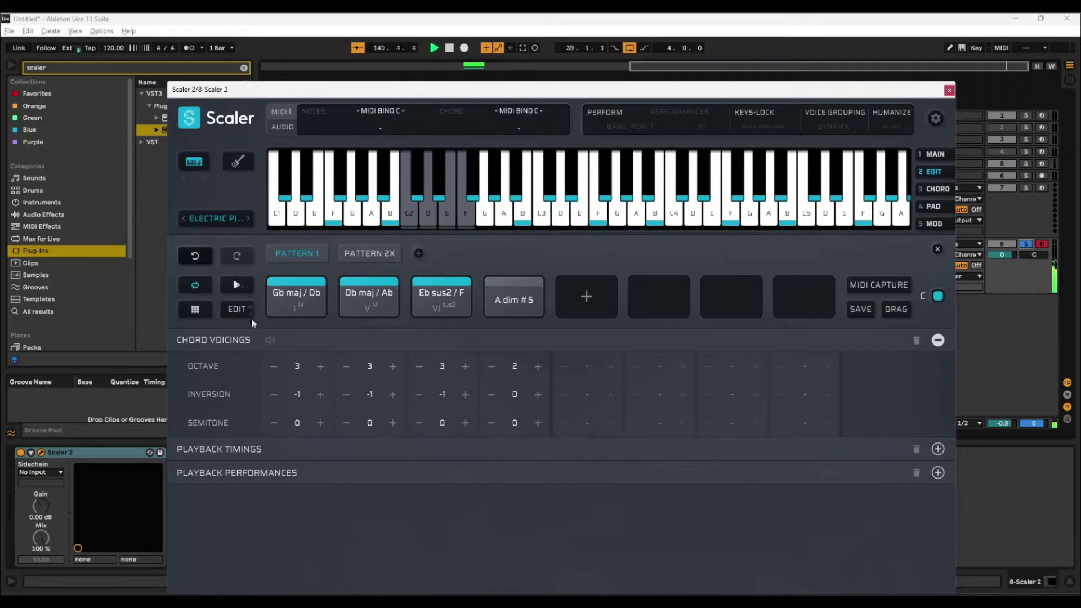
left_click(245, 284)
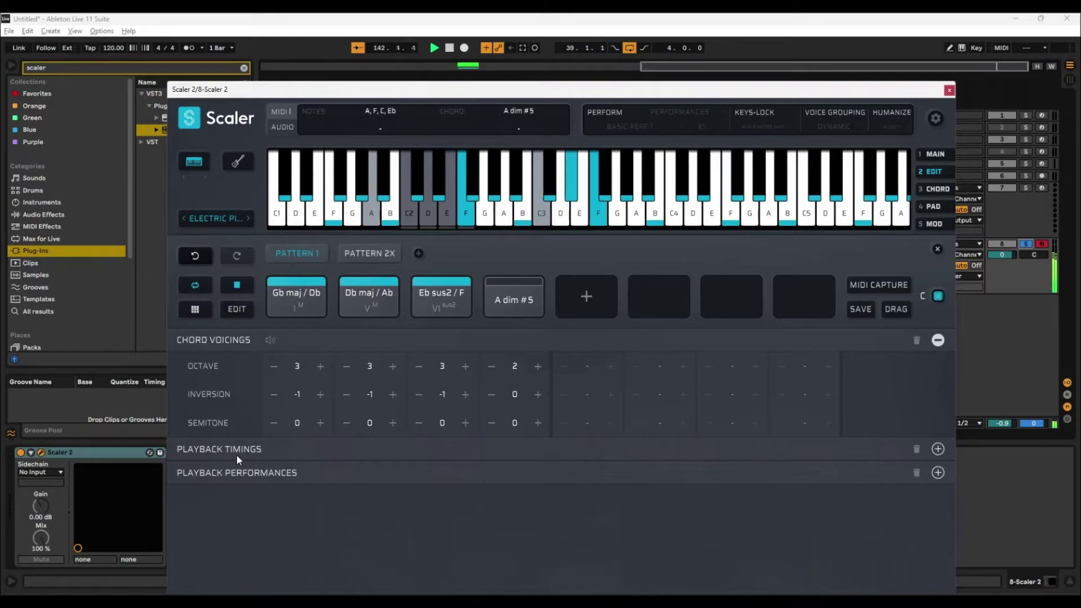
left_click(237, 284)
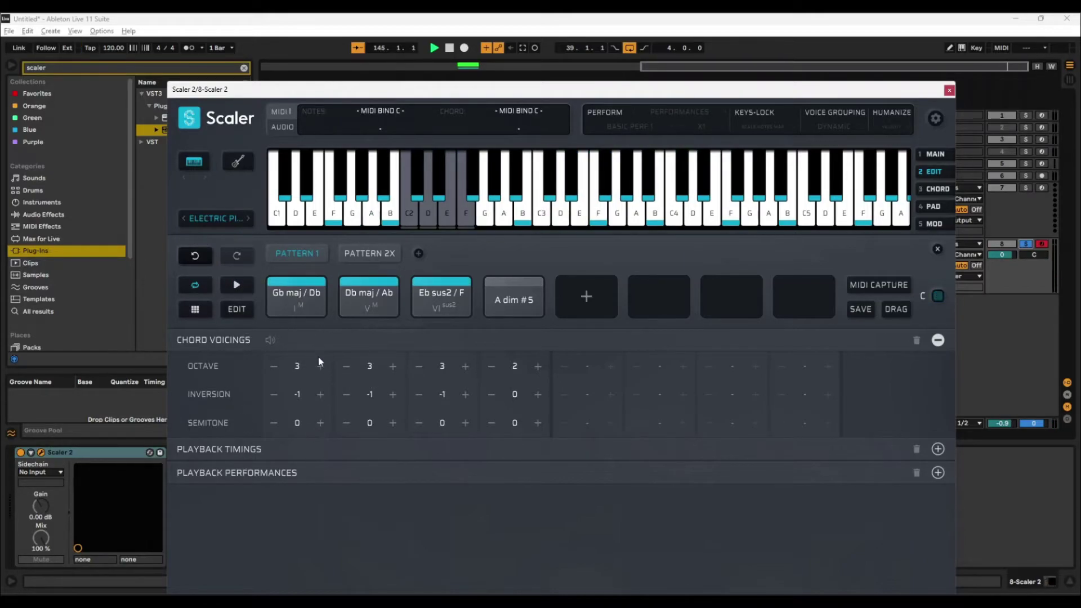
left_click(306, 296)
In the playback timings, set the first chord's duration to x0.5 and the second to X1, then play
left_click(210, 451)
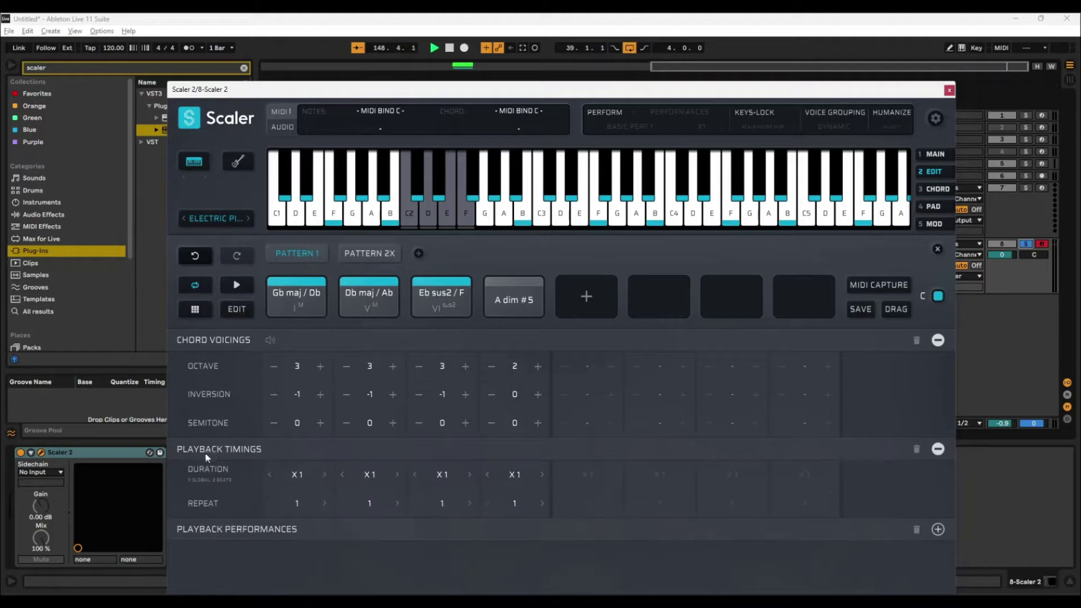
left_click(228, 338)
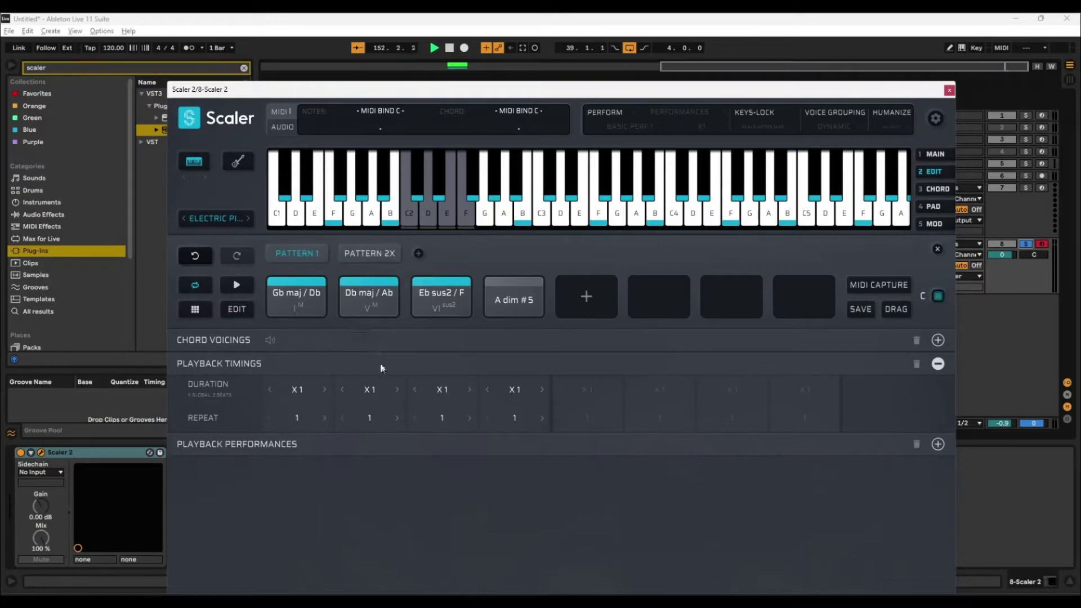
left_click(269, 391)
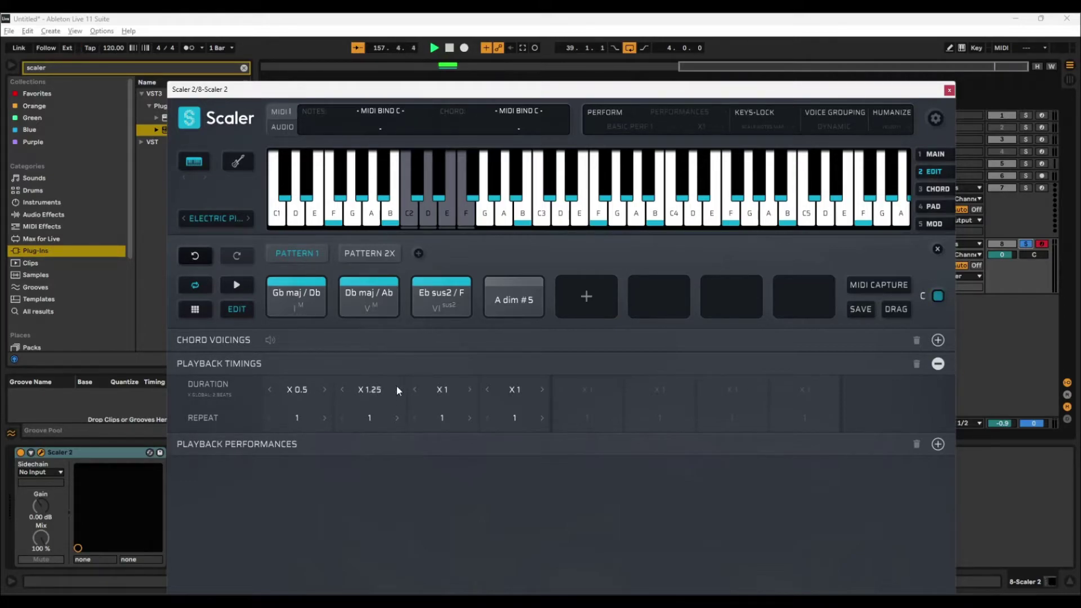
left_click(343, 391)
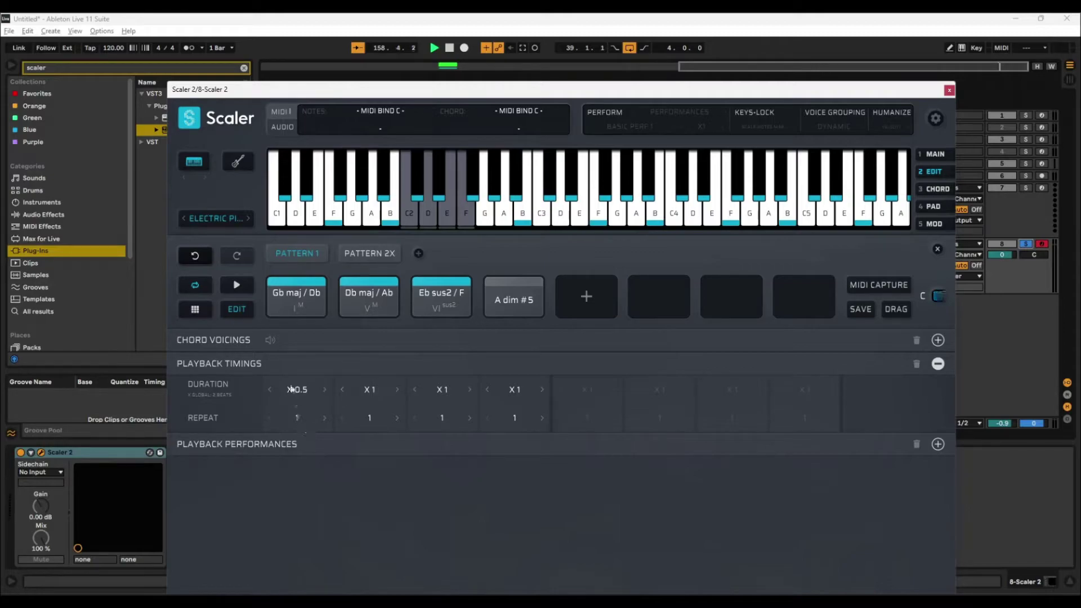
left_click(239, 285)
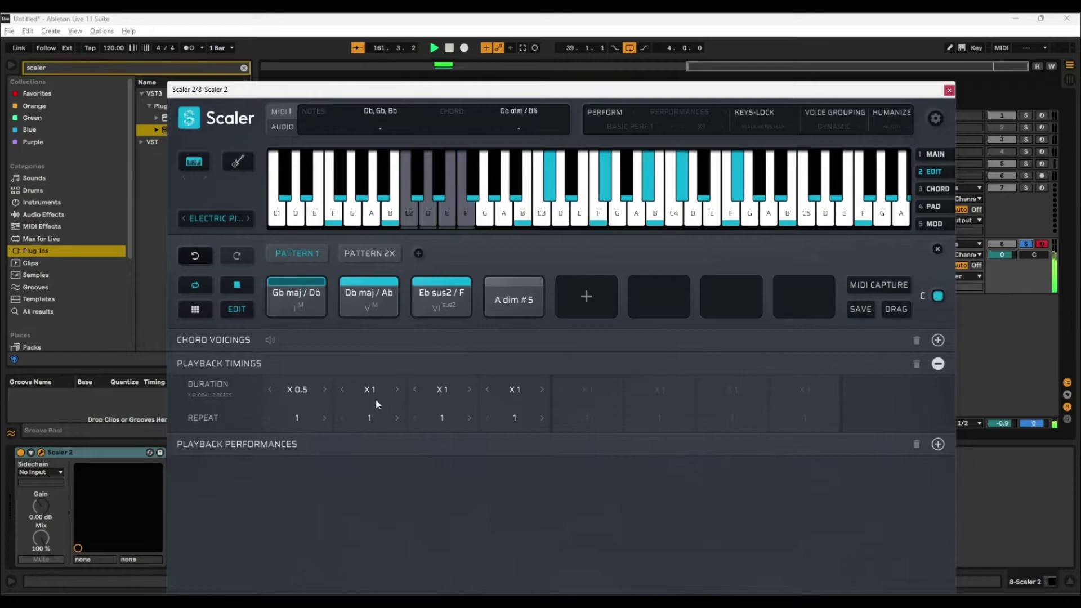
Set the third chord's duration to x0.5 and stop playback
left_click(471, 390)
left_click(416, 390)
left_click(416, 390)
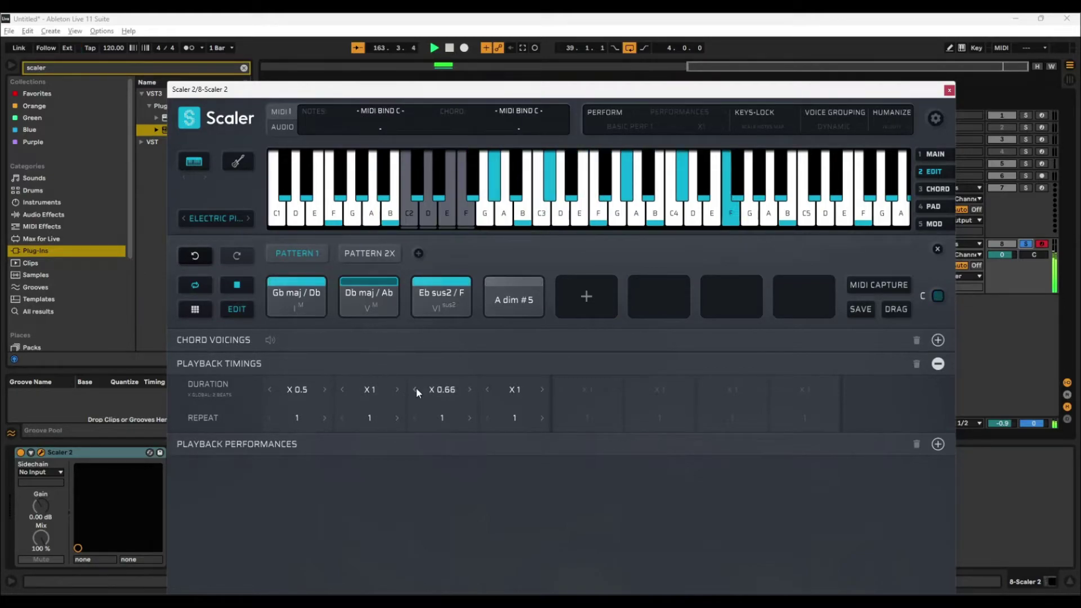
left_click(416, 389)
left_click(416, 390)
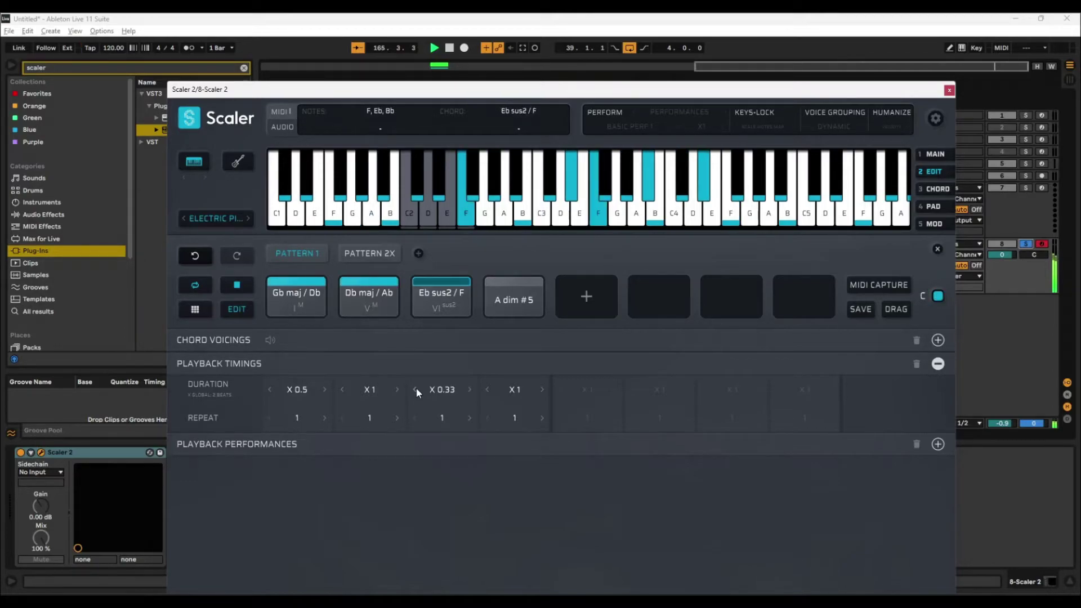
left_click(470, 390)
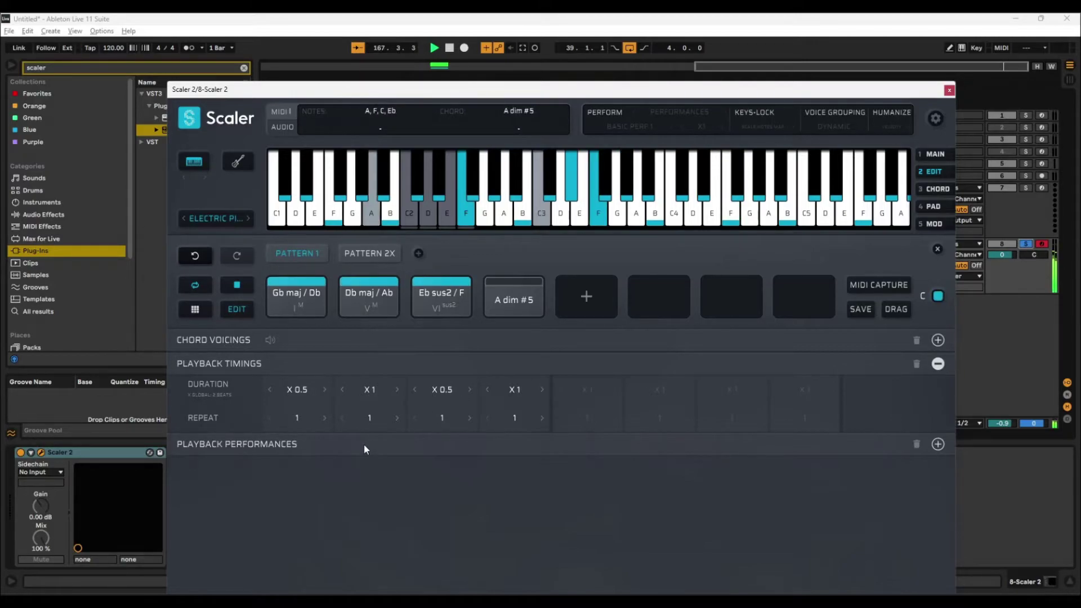
key("space")
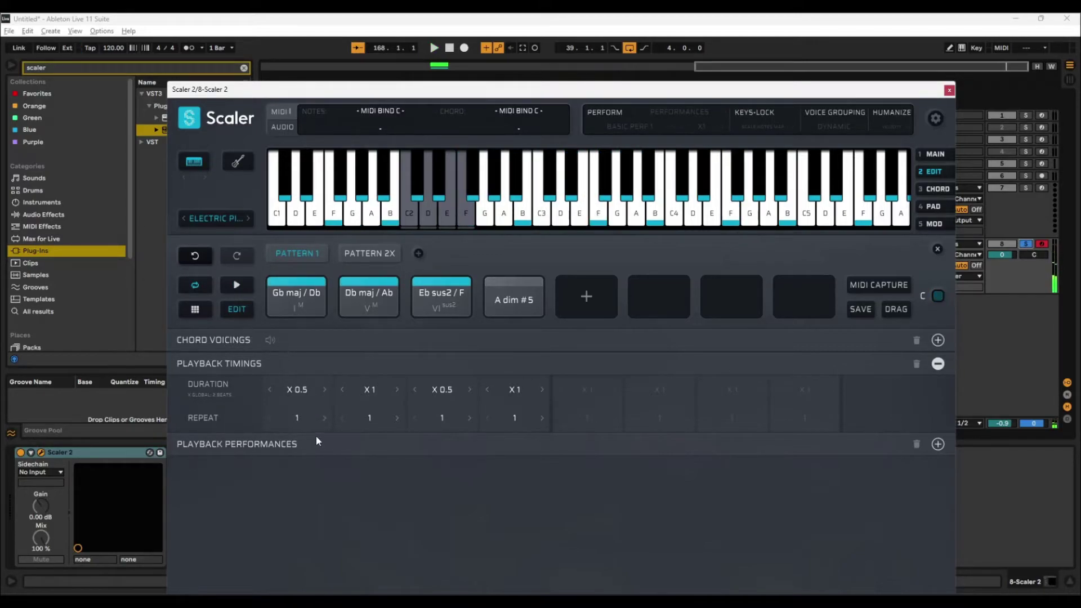
Try chord 1 repeated twice and chord 3 at x0.33 repeated three times, auditioning the pattern
left_click(326, 418)
key("space")
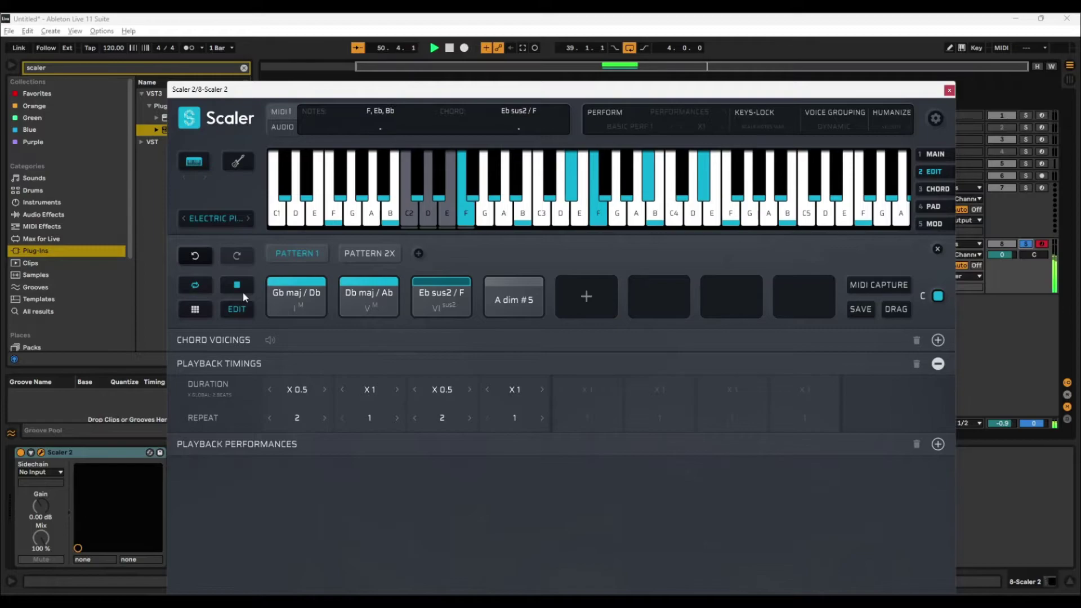
left_click(237, 284)
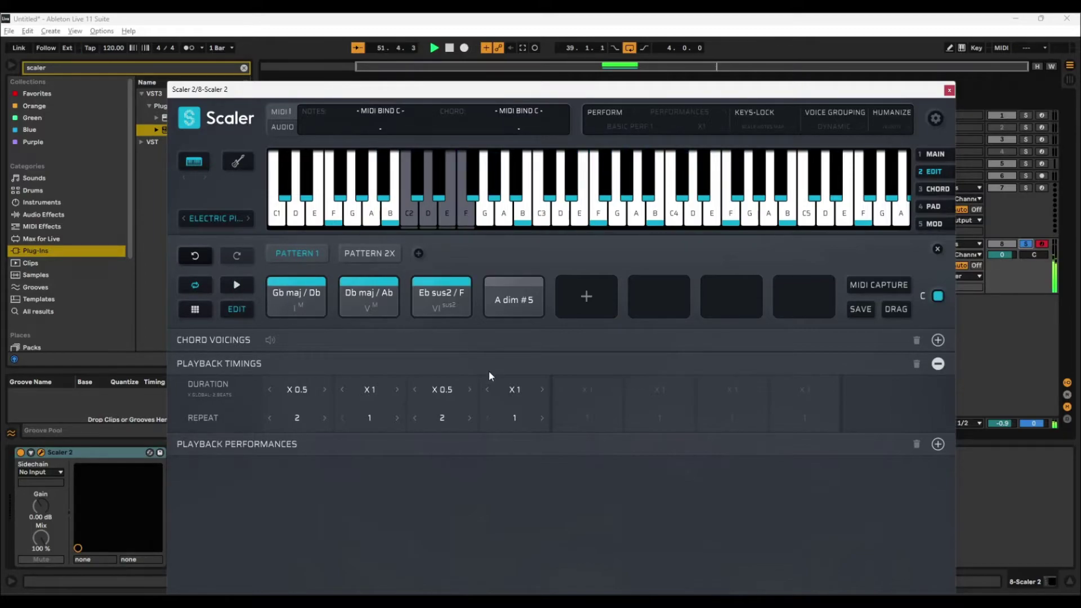
left_click(415, 389)
left_click(470, 418)
left_click(236, 285)
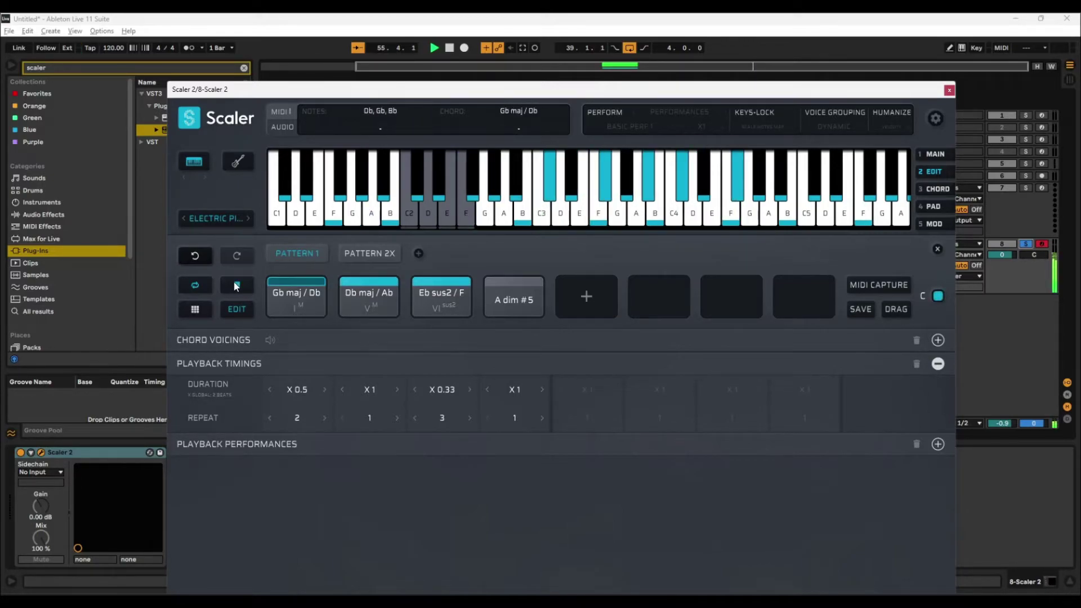
left_click(236, 285)
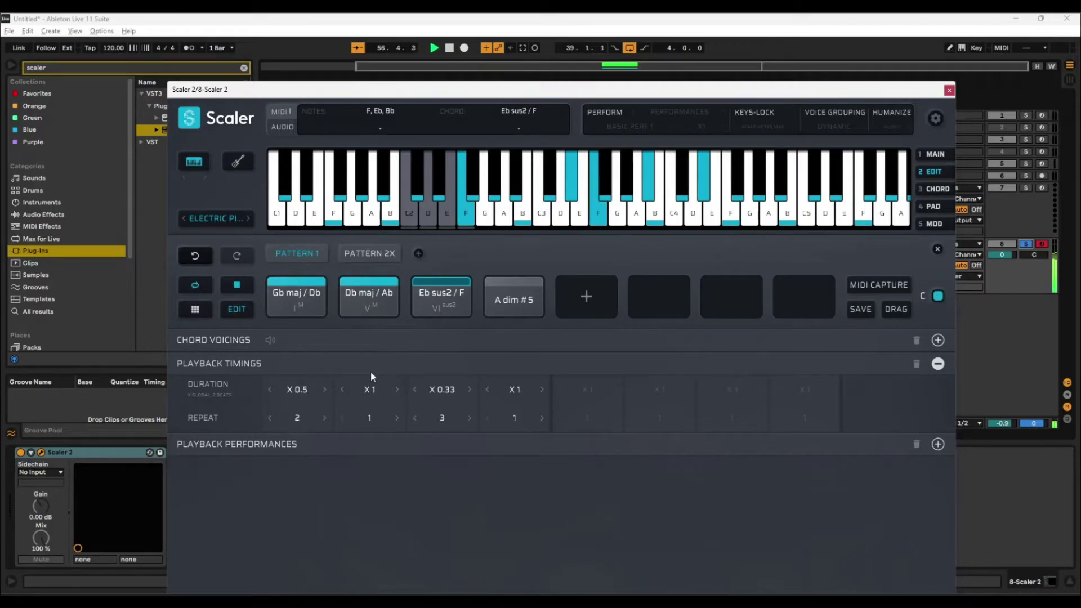
Reset the first and third chords' durations to x1 and the first chord's repeats to 1
left_click(445, 391)
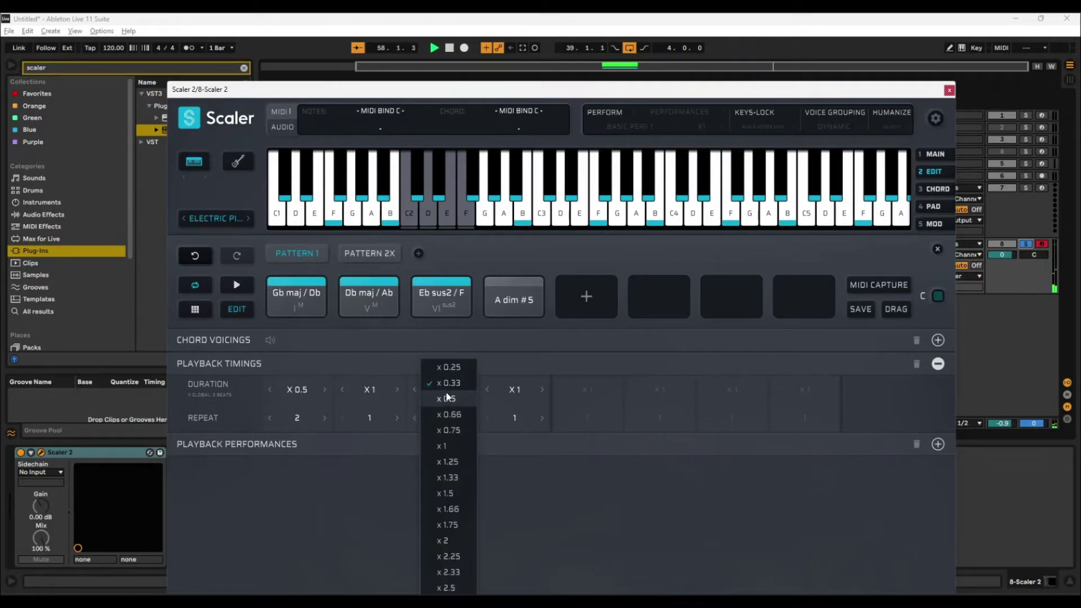
left_click(443, 447)
left_click(304, 390)
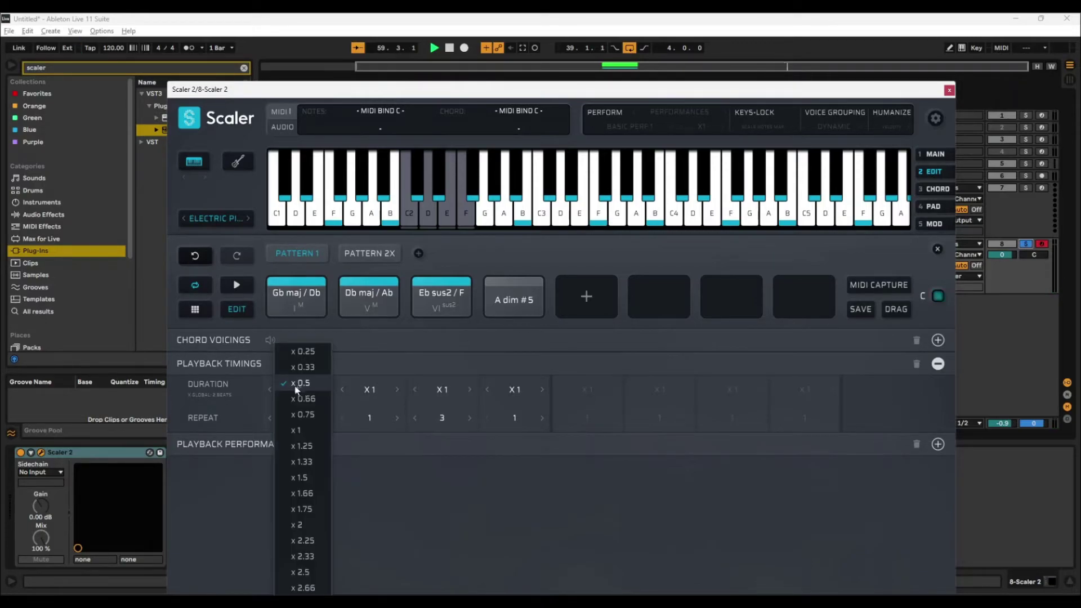
left_click(306, 427)
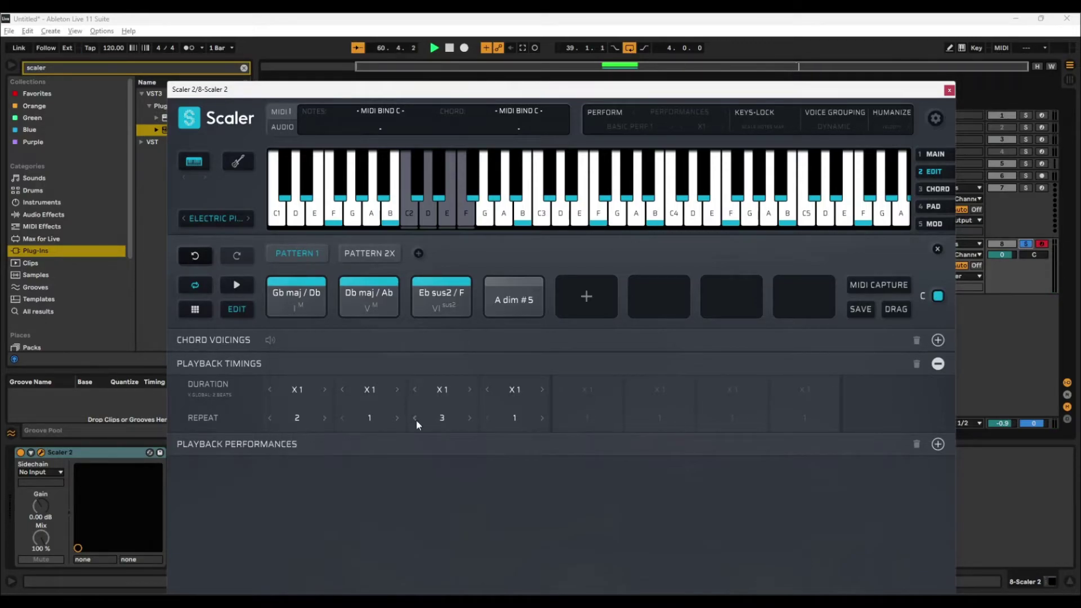
left_click(271, 418)
left_click(221, 447)
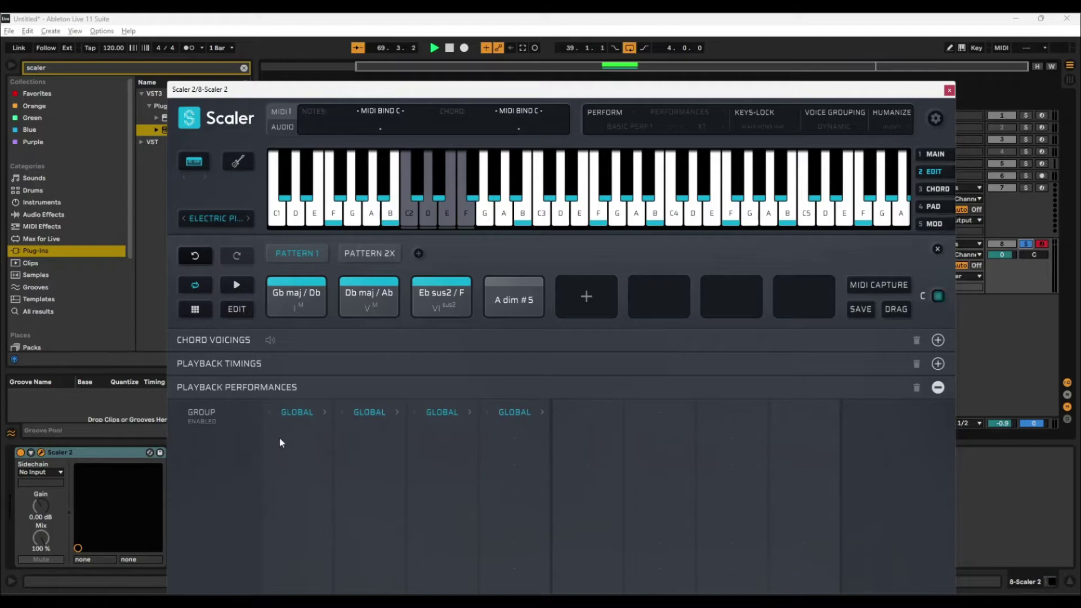
Assign the first chord to GROUP 1 and open its Legato mode list
left_click(289, 414)
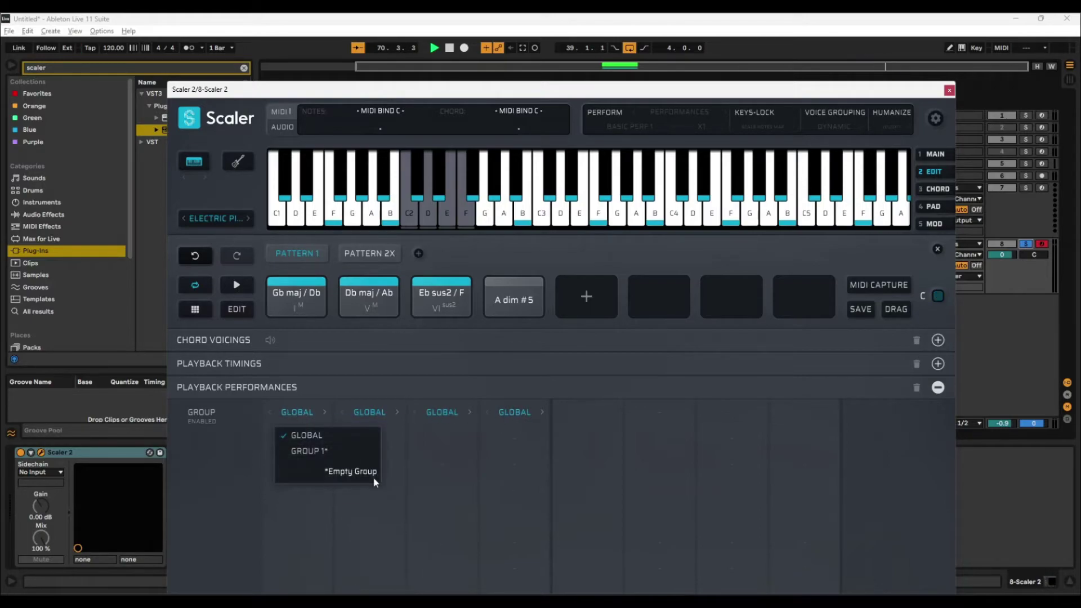
left_click(334, 452)
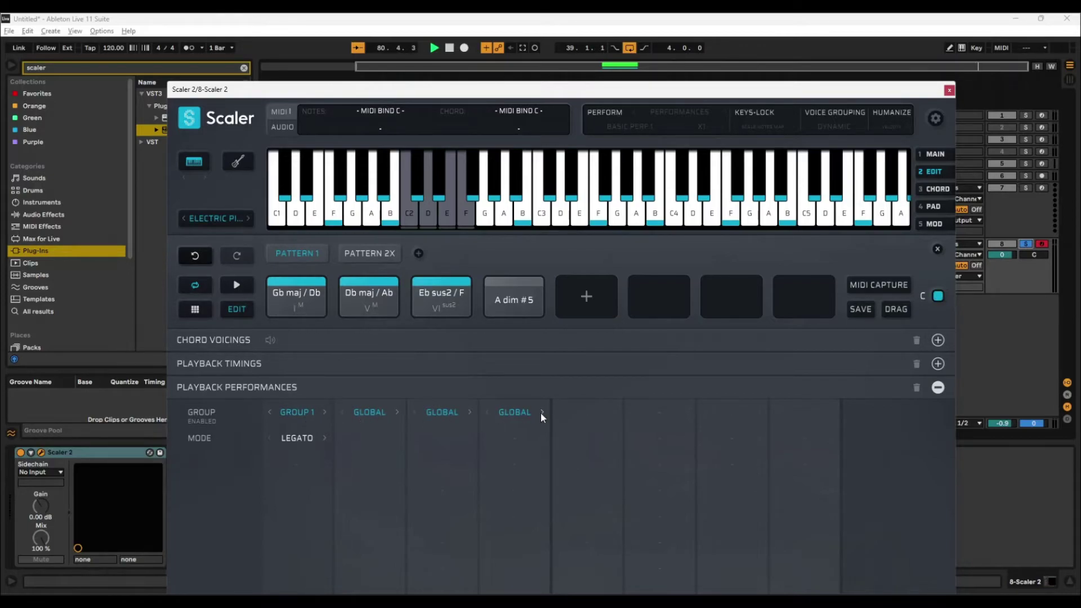
left_click(300, 440)
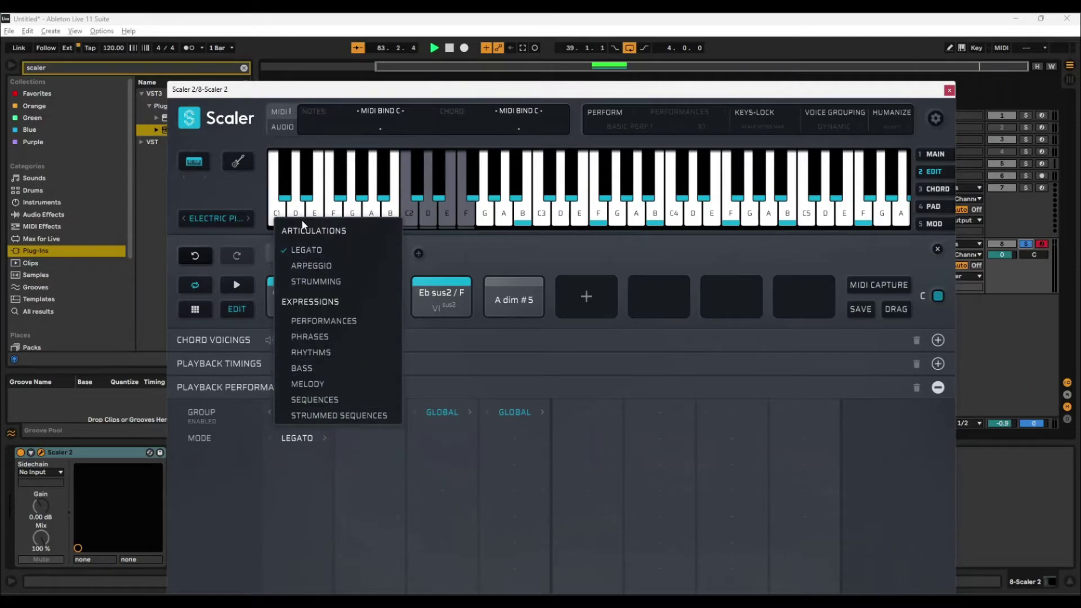
Switch Group 1 to Arpeggio mode with a Doubled Up pattern, auditioning as it plays
left_click(313, 266)
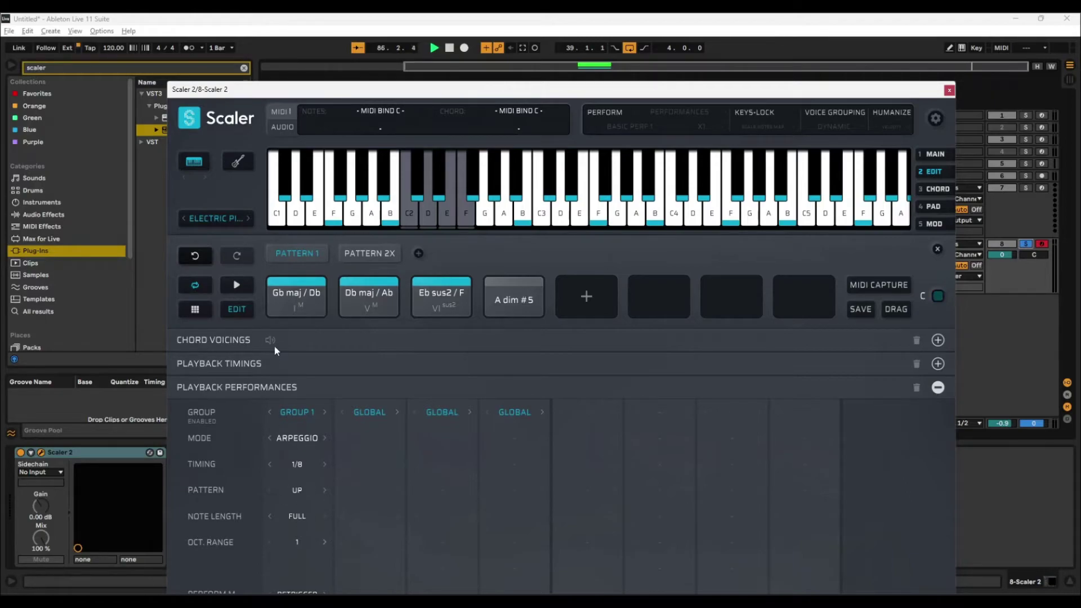
left_click(237, 286)
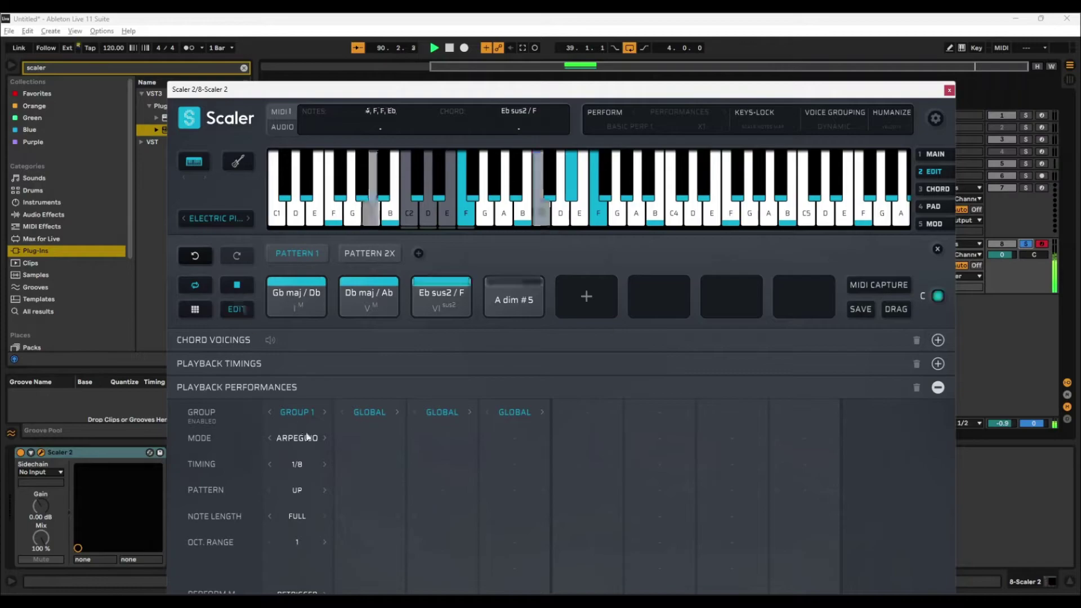
left_click(325, 464)
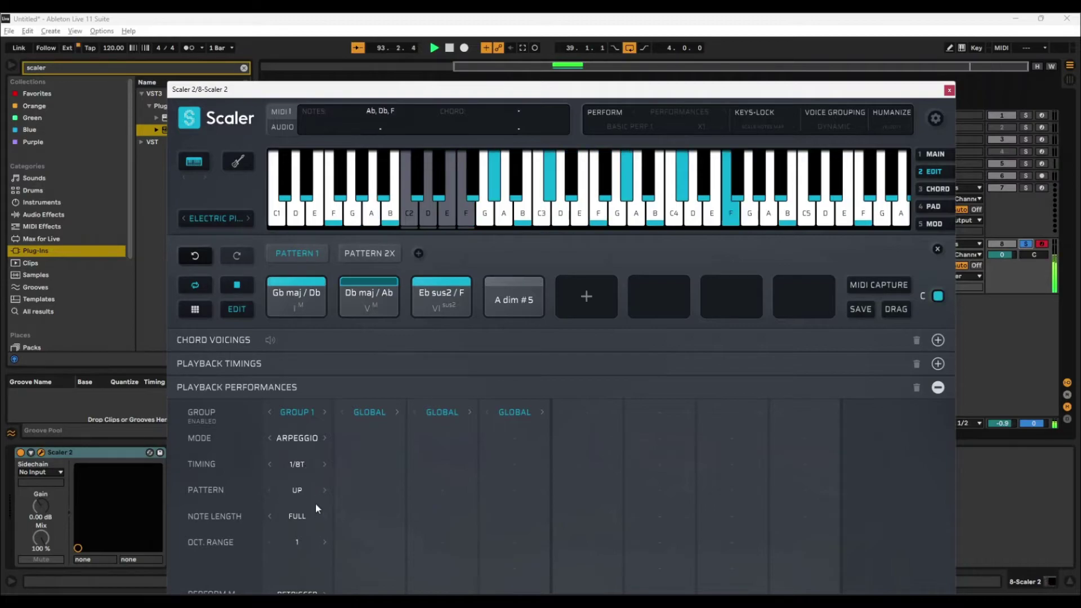
left_click(297, 490)
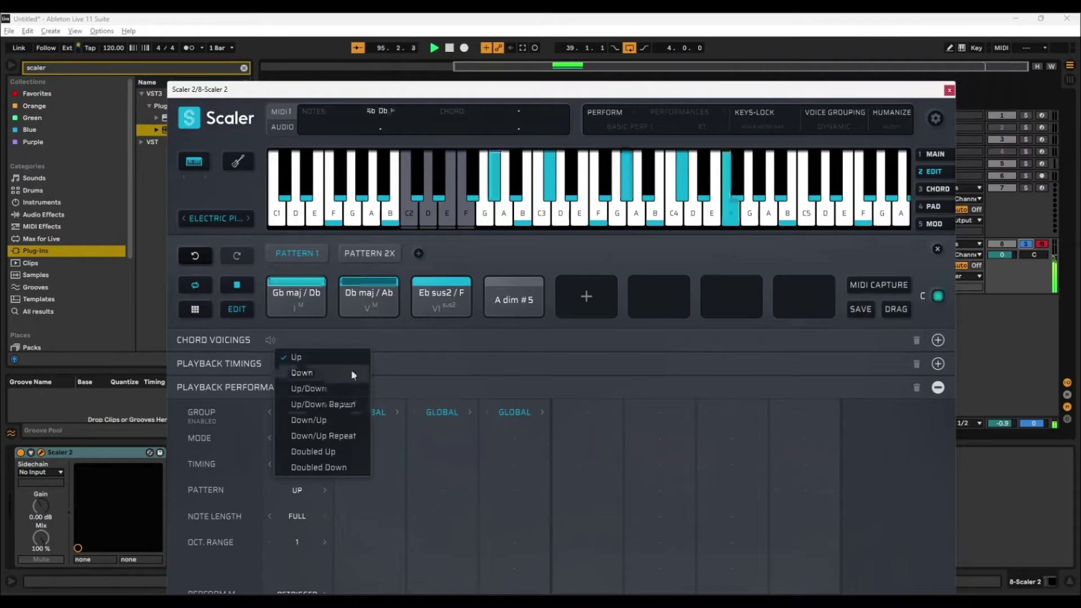
left_click(326, 452)
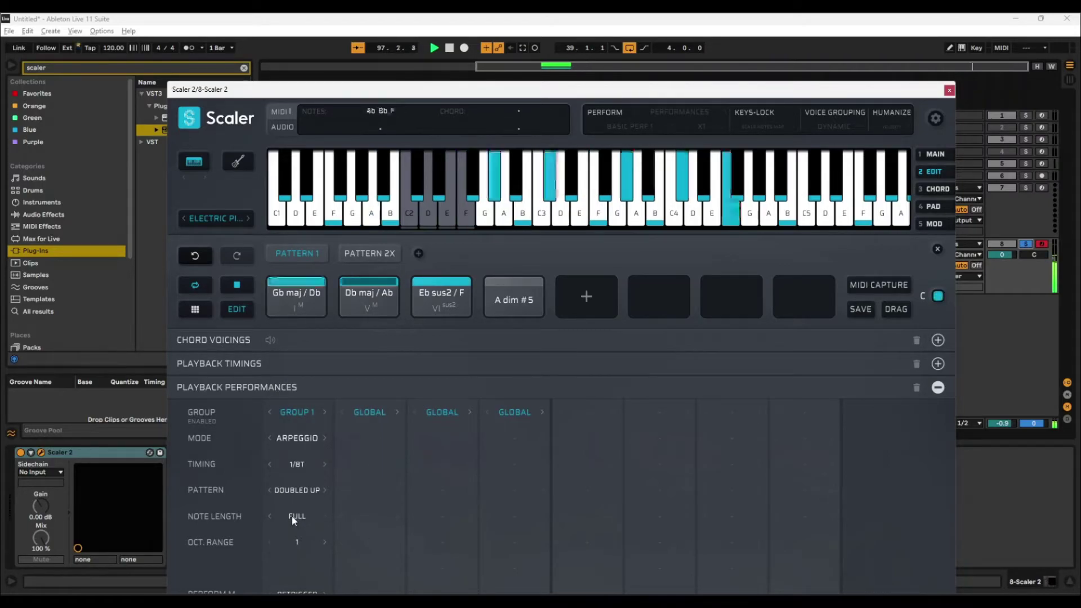
Set the arpeggio timing to 1/16, note length to Full and octave range to 3
left_click(325, 468)
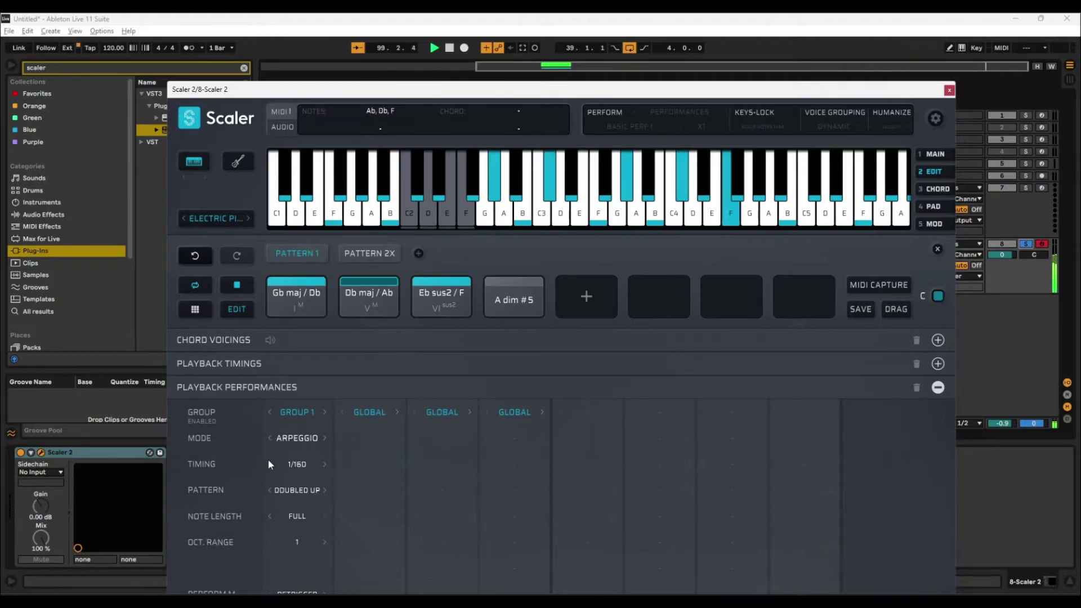
left_click(297, 517)
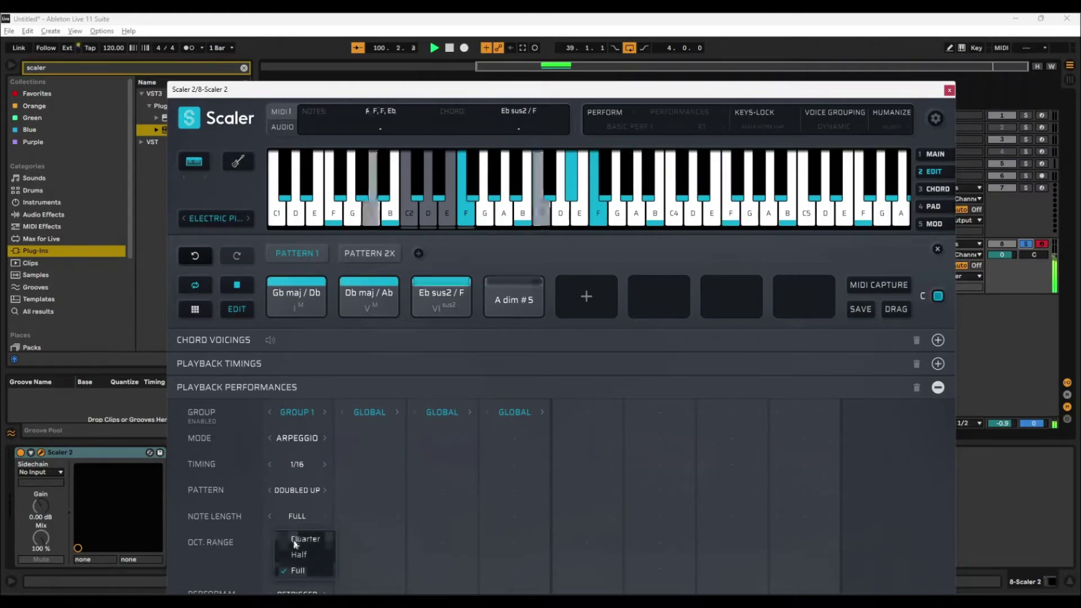
left_click(297, 540)
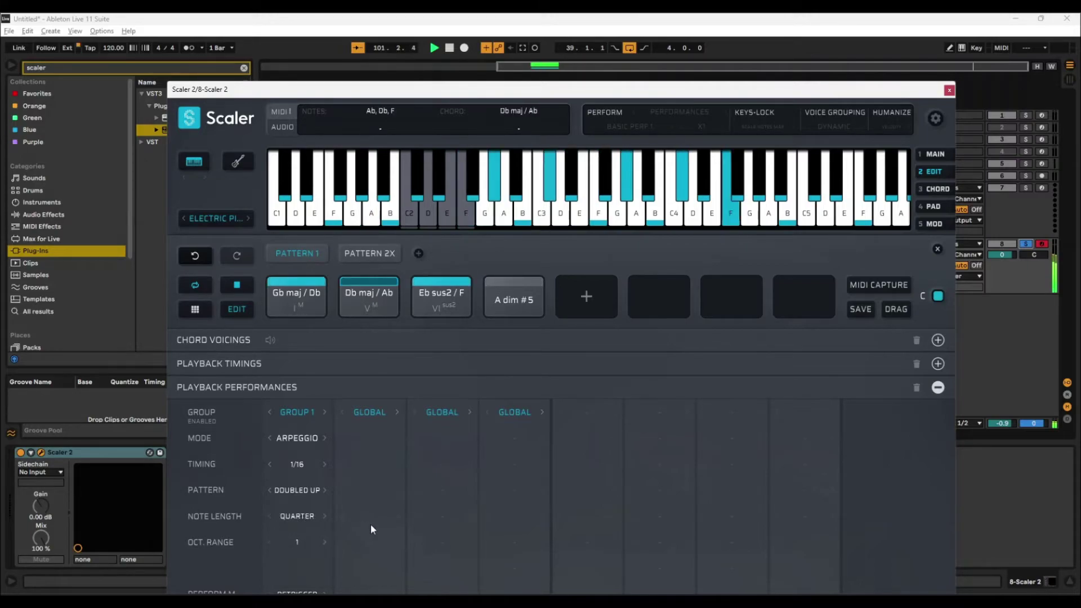
left_click(301, 517)
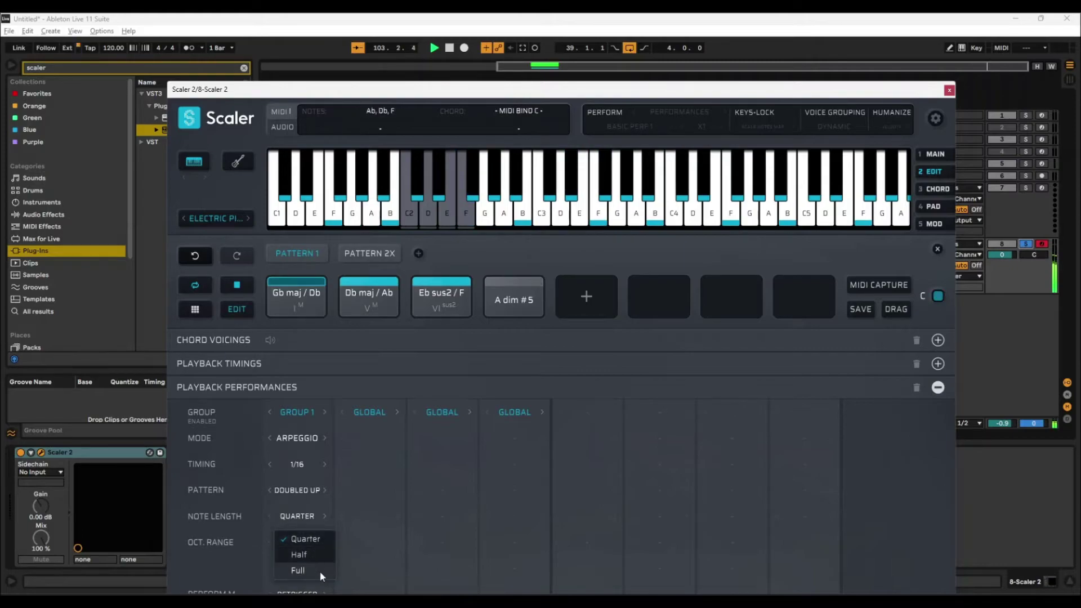
left_click(318, 570)
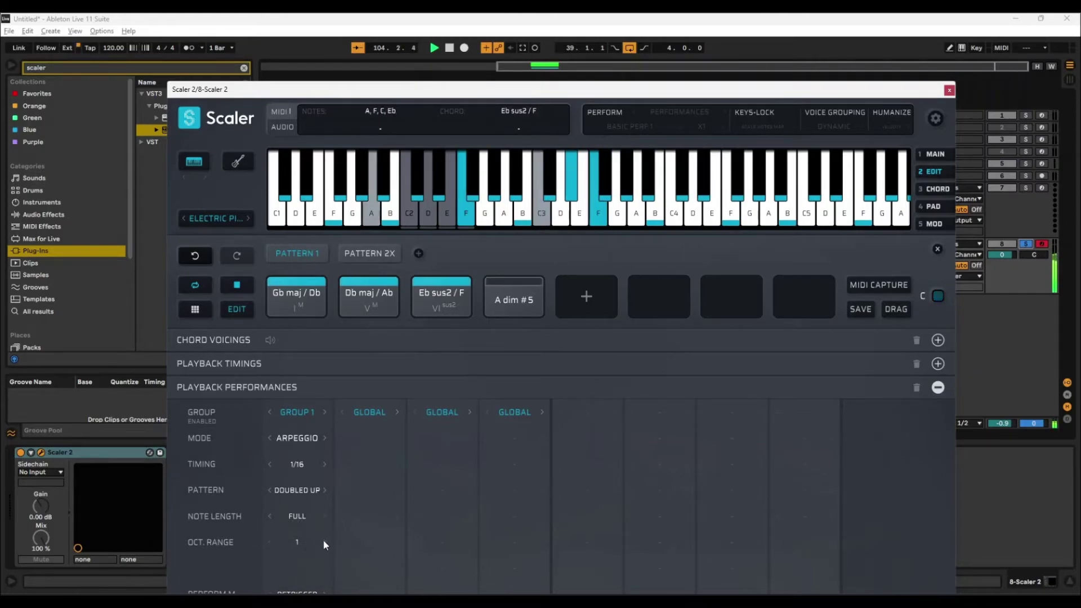
left_click(324, 543)
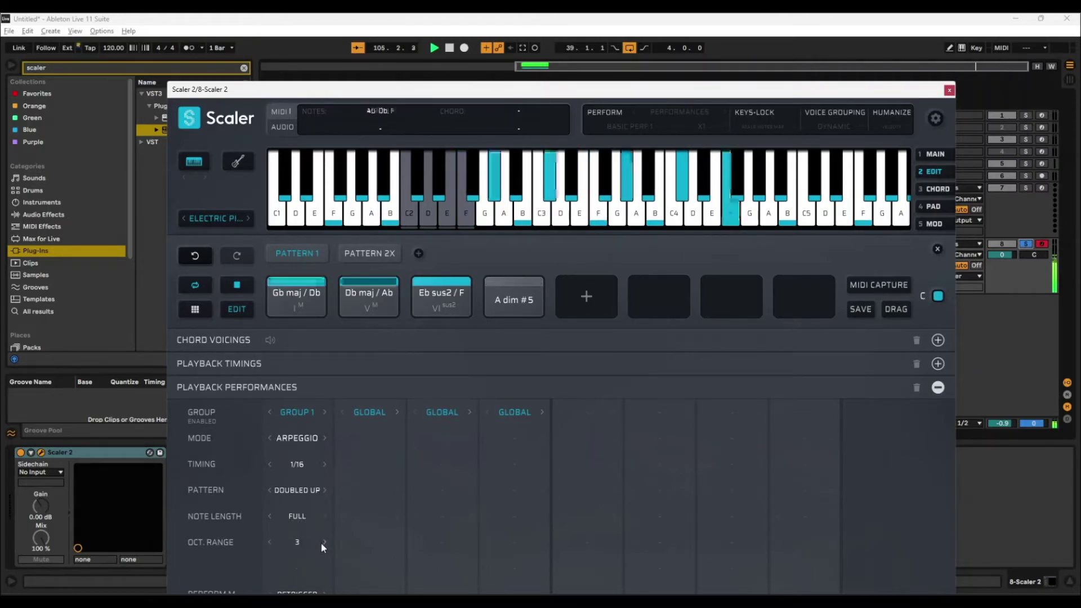
left_click(325, 543)
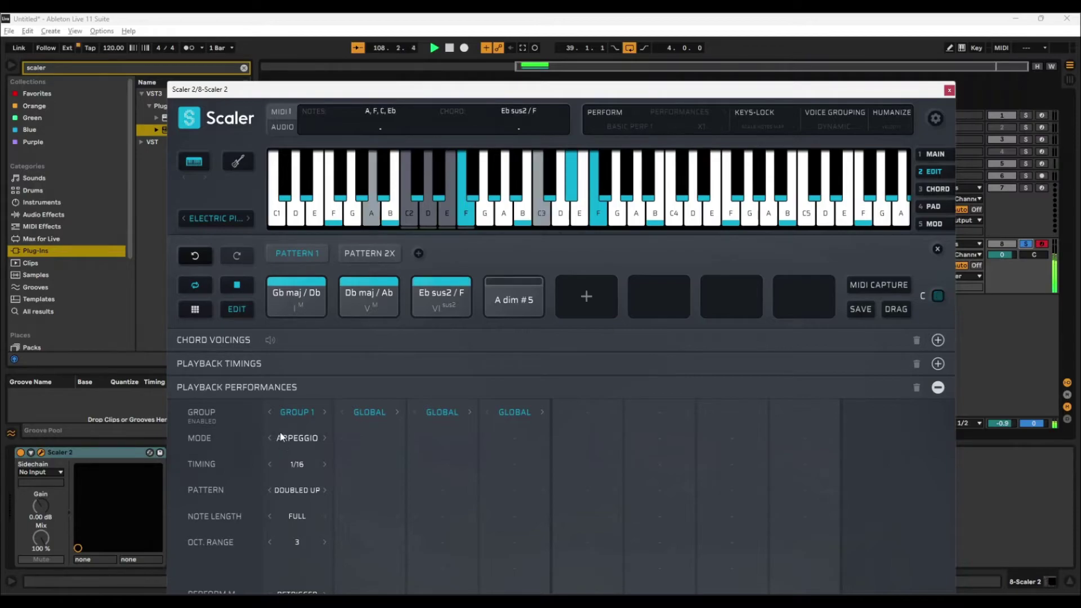
Switch Group 1 to Strumming and assign the third pad to GROUP 1, auditioning the result
left_click(299, 439)
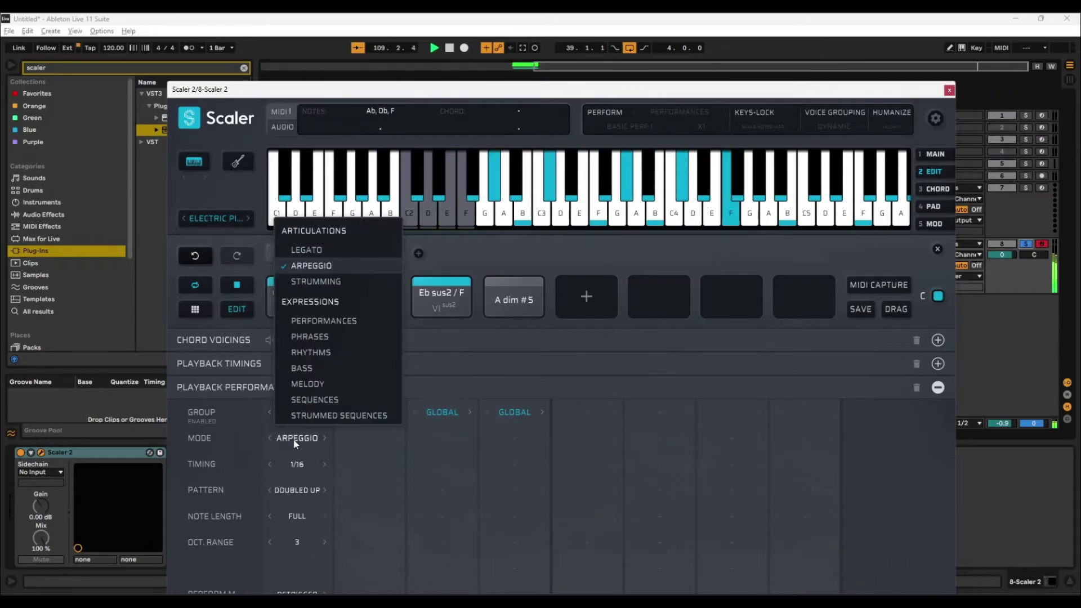
left_click(327, 282)
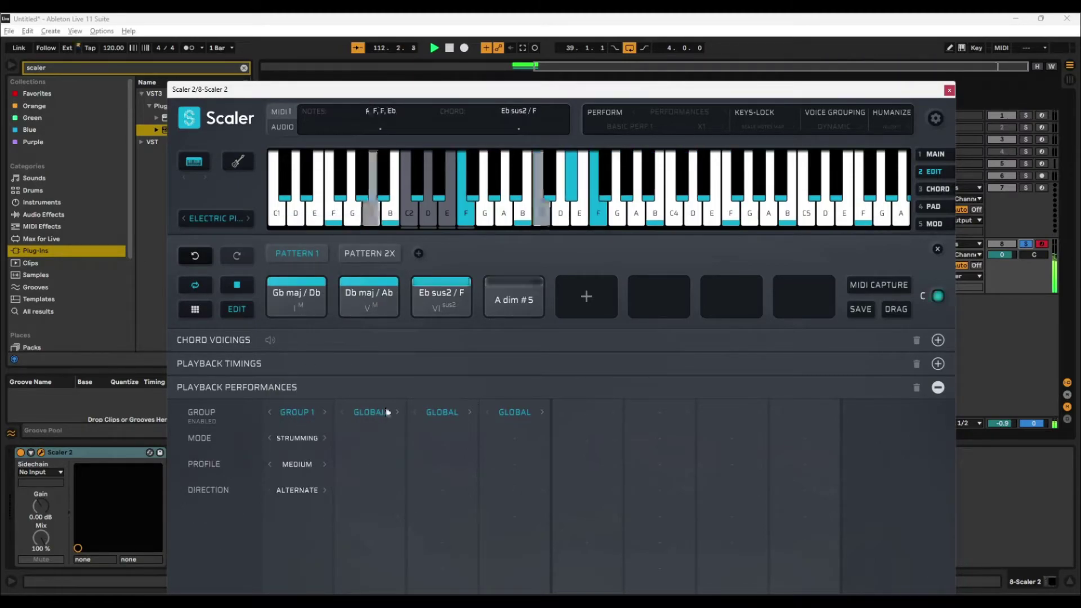
left_click(237, 284)
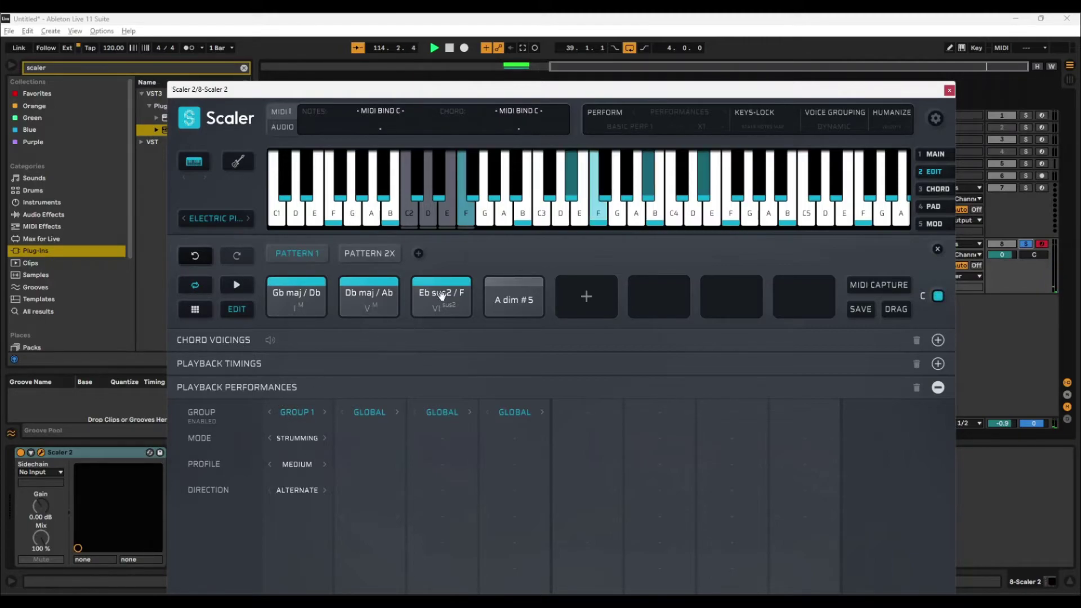
left_click(448, 414)
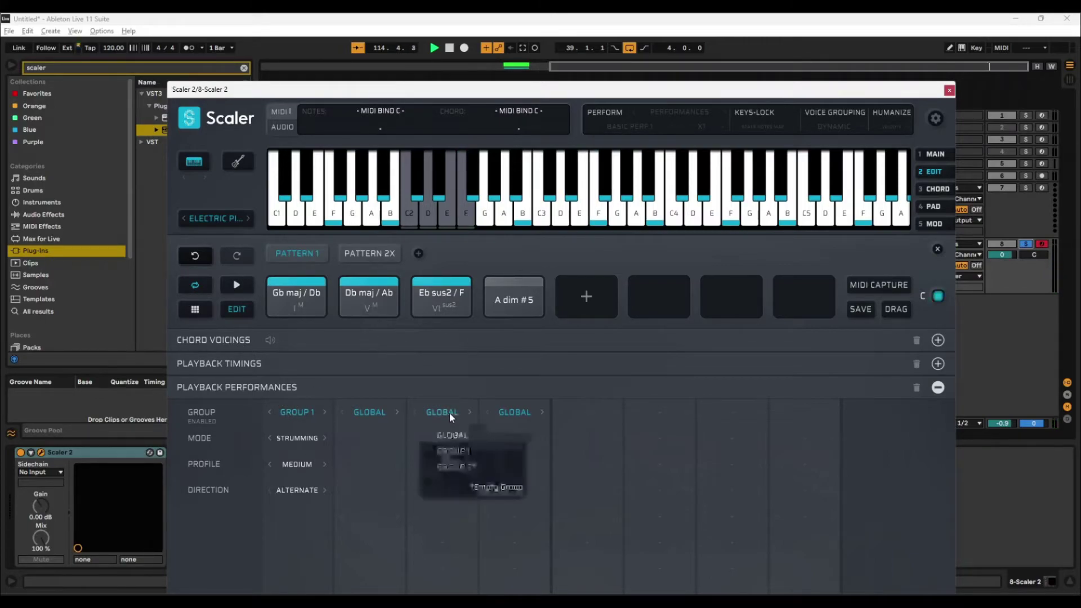
left_click(467, 449)
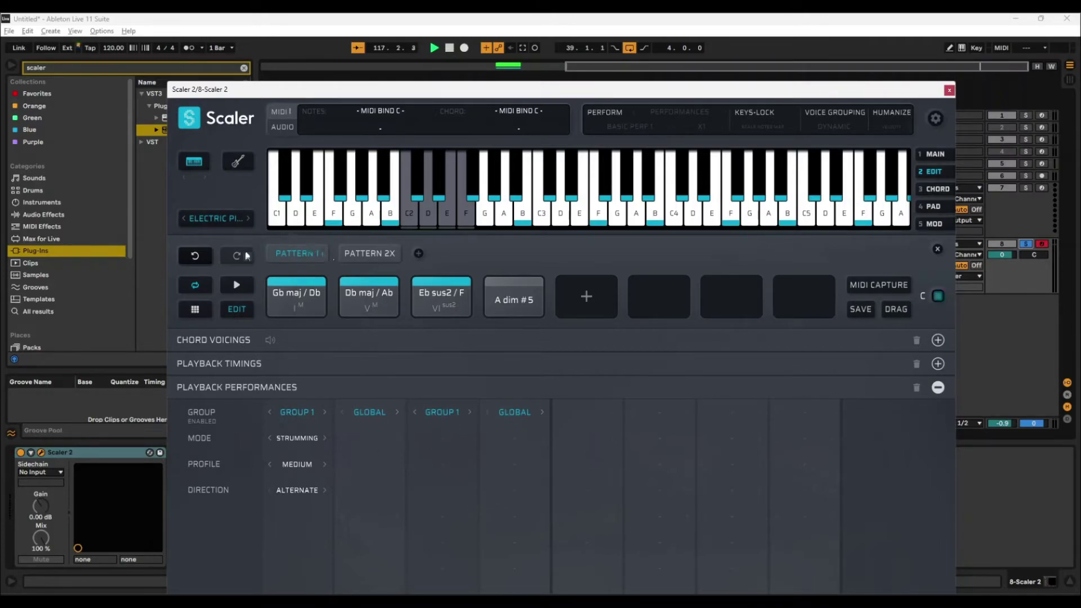
left_click(241, 287)
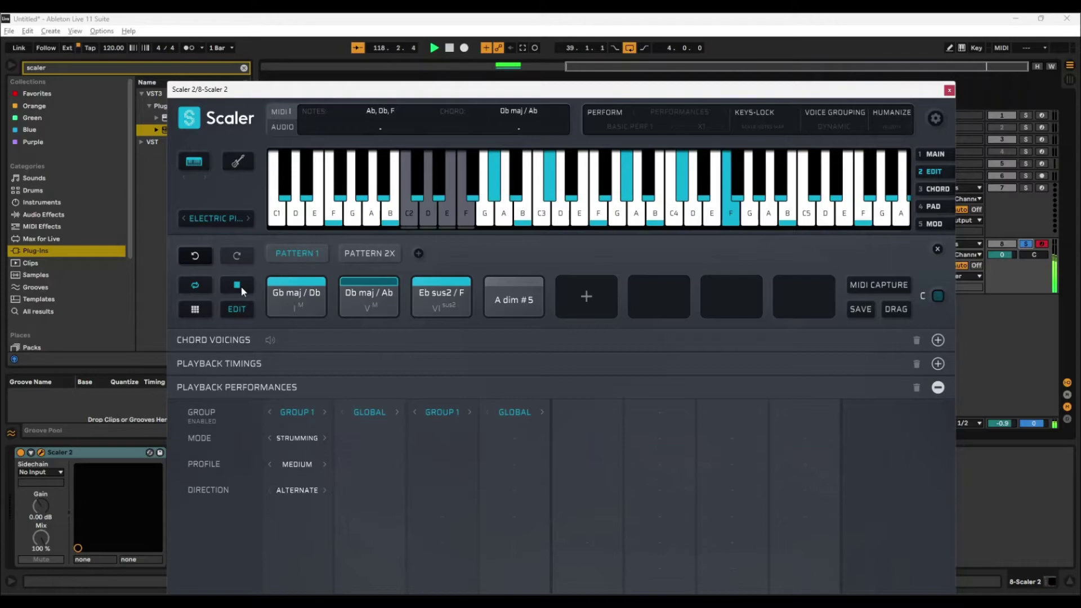
left_click(241, 286)
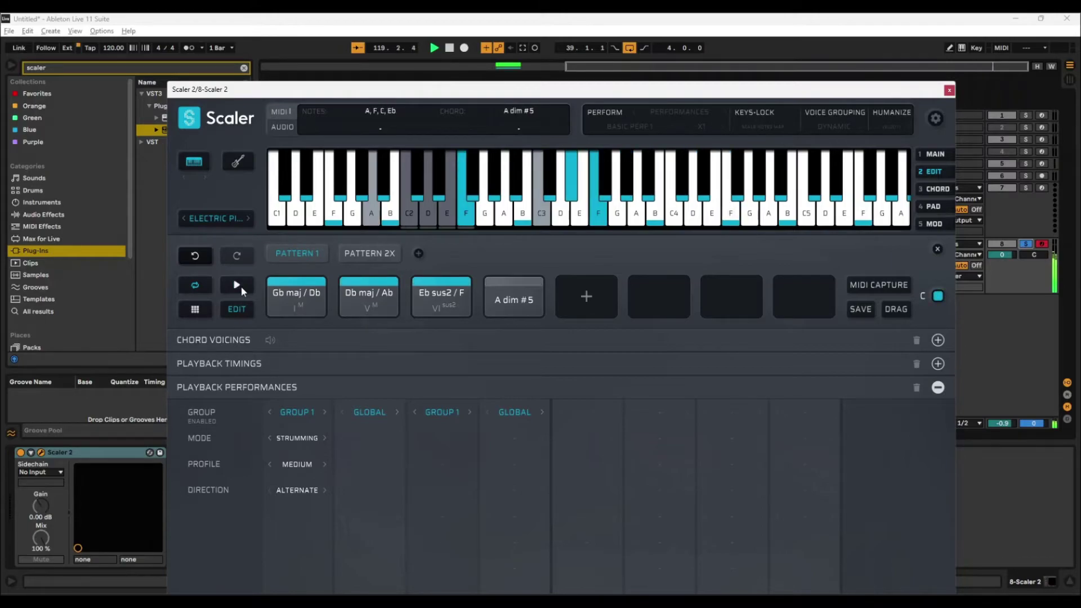
Assign the second pad to GROUP 2, strumming Slower in a Random direction
left_click(346, 436)
left_click(396, 465)
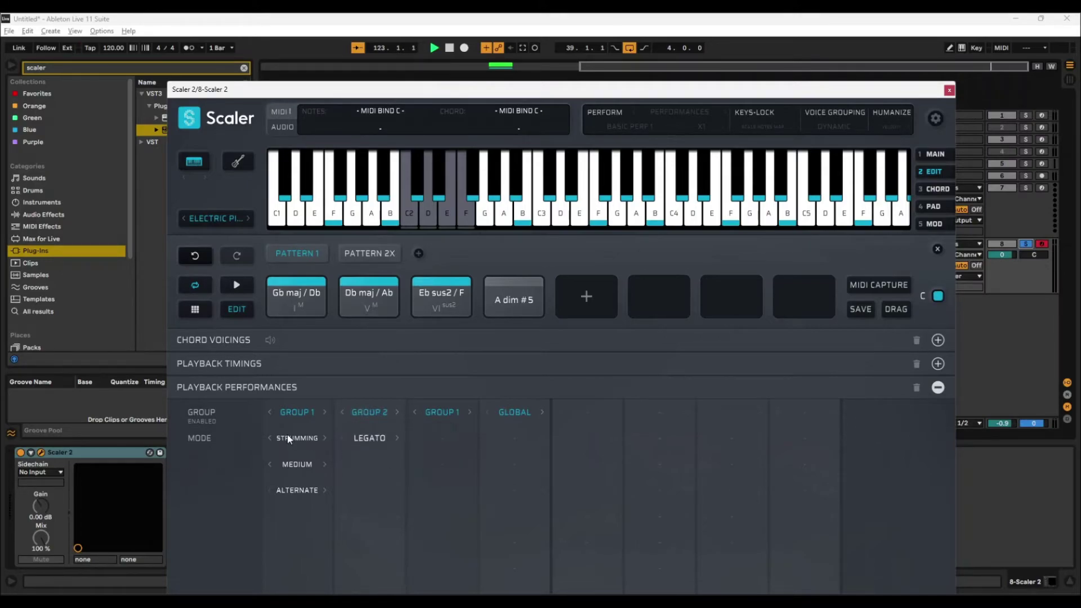
left_click(369, 438)
left_click(393, 283)
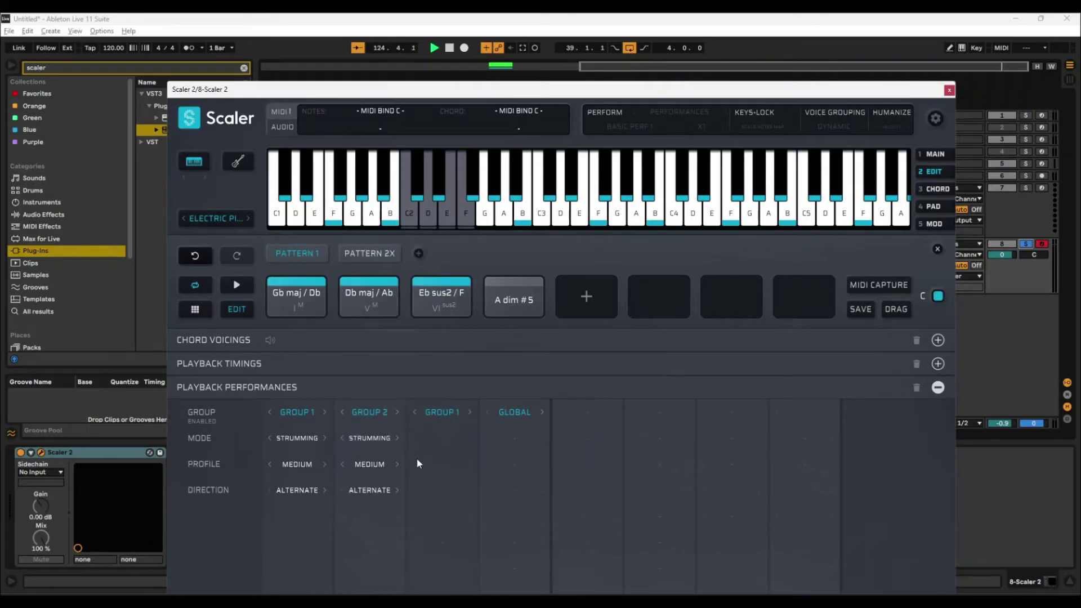
left_click(374, 467)
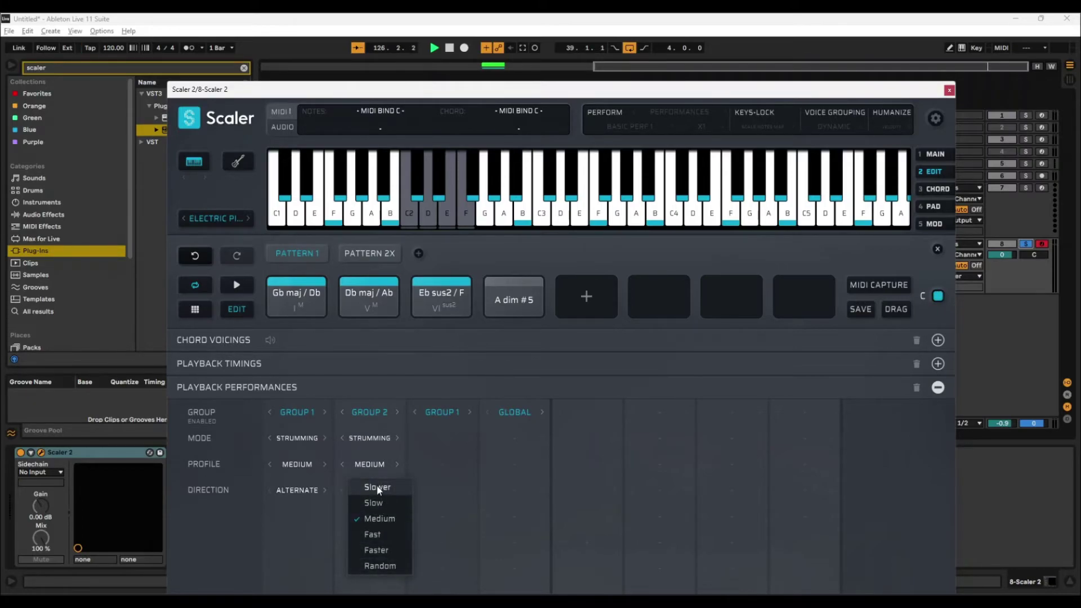
left_click(377, 488)
left_click(371, 490)
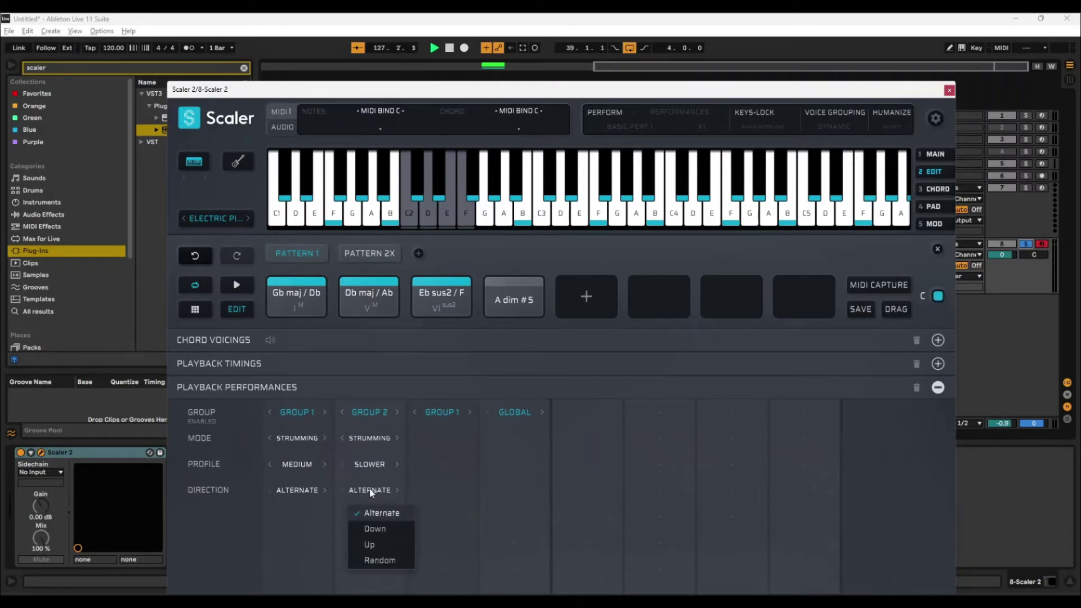
left_click(387, 560)
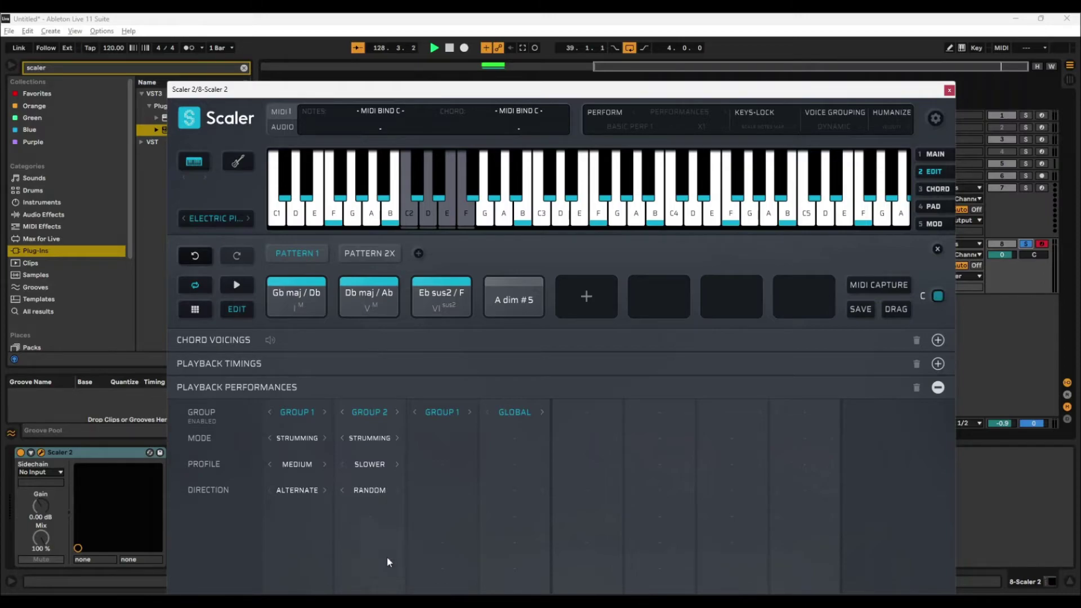
Assign the fourth pad to GROUP 2 and play the pattern
left_click(515, 414)
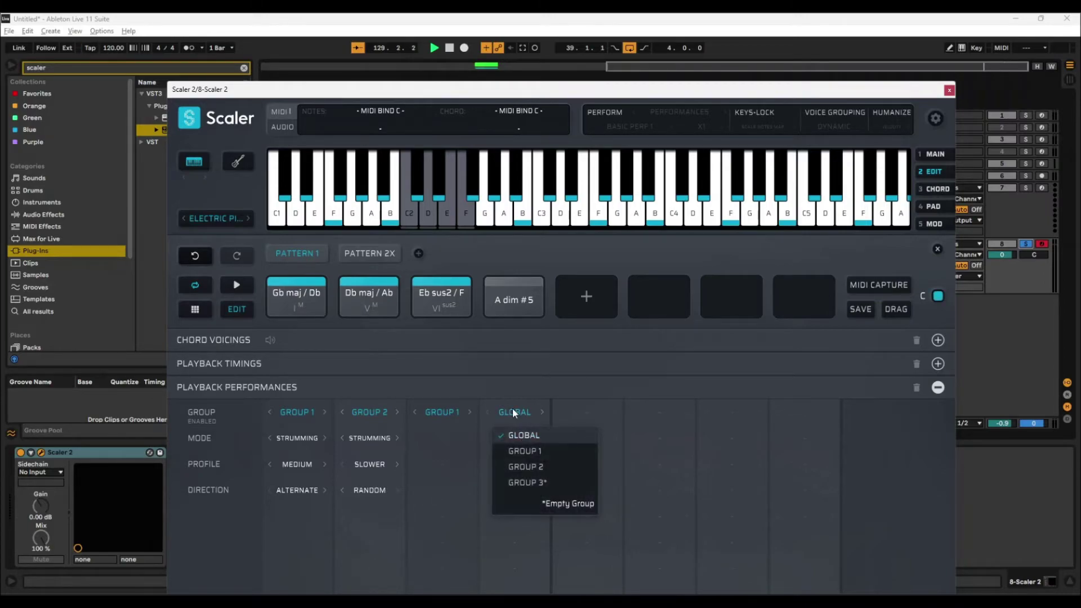
left_click(536, 467)
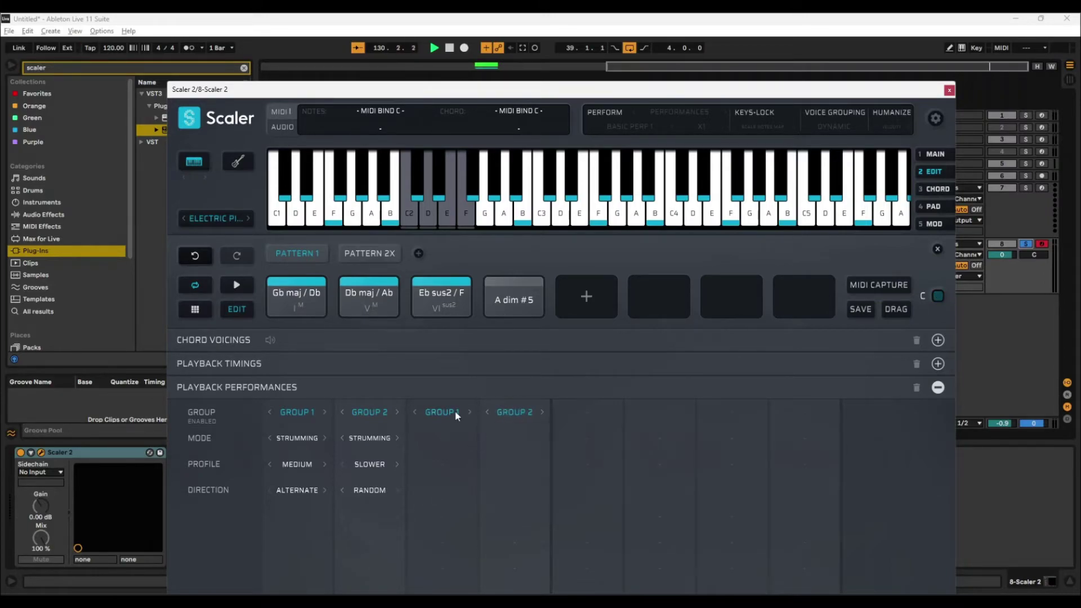
left_click(237, 286)
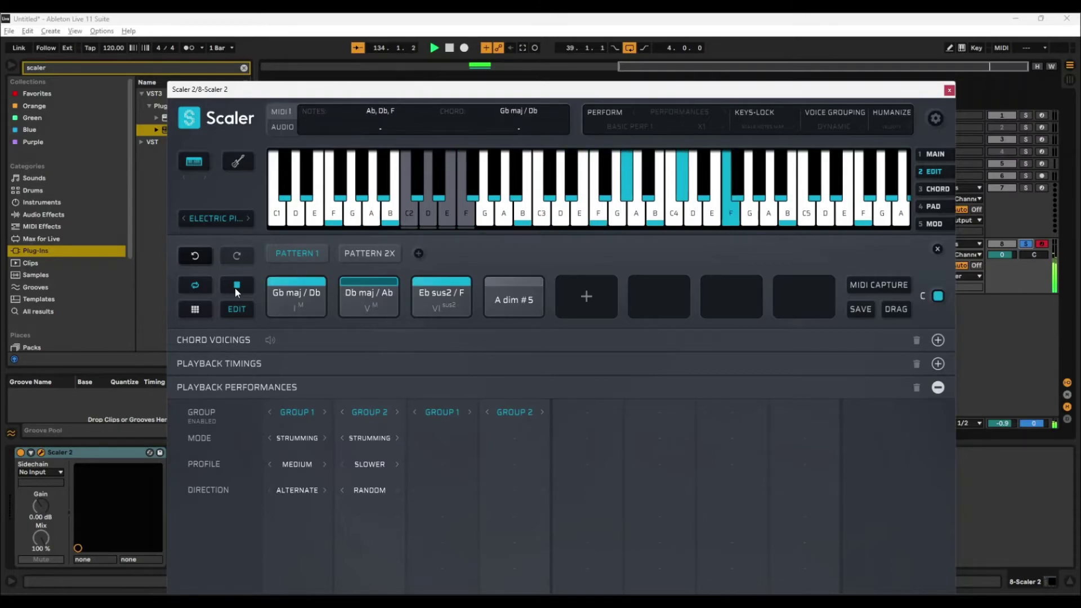
Stop playback and drag the pattern onto the Scaler 2 track as the Scaler-Chords.mid clip
left_click(235, 288)
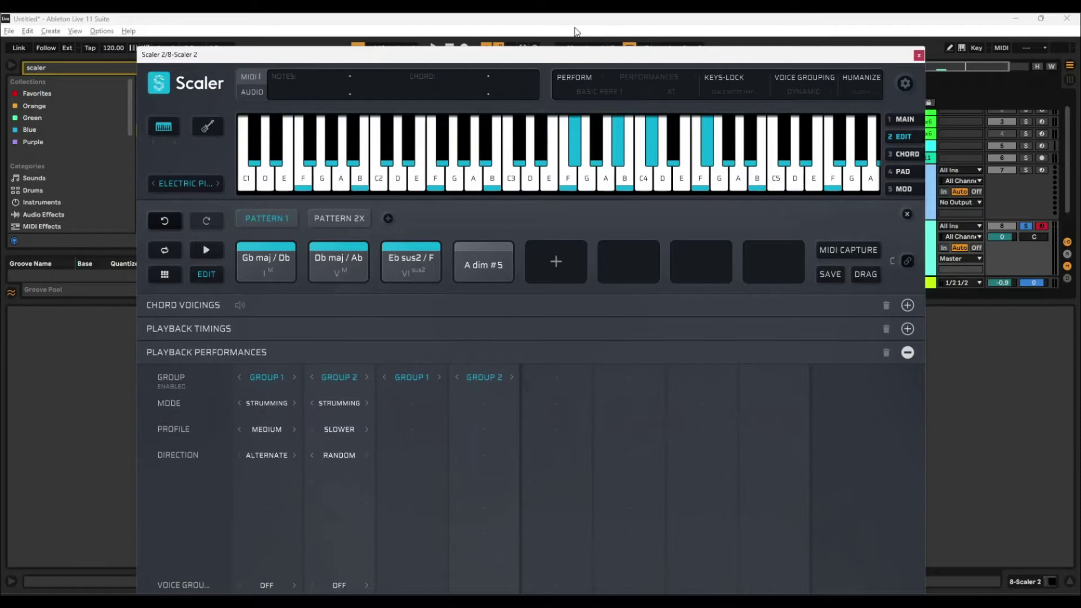
left_click_drag(565, 61, 483, 43)
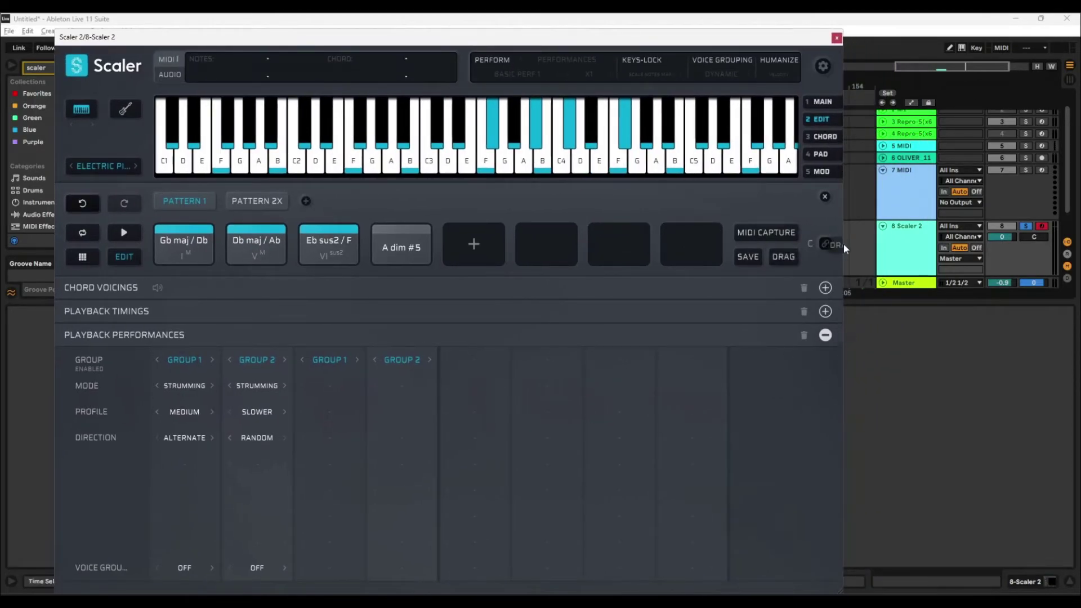
left_click_drag(844, 243, 852, 243)
left_click_drag(811, 37, 486, 67)
left_click(808, 226)
Inspect the clip's notes, nudging the A#3 note slightly later, then restore the Scaler window
left_click_drag(415, 71, 282, 475)
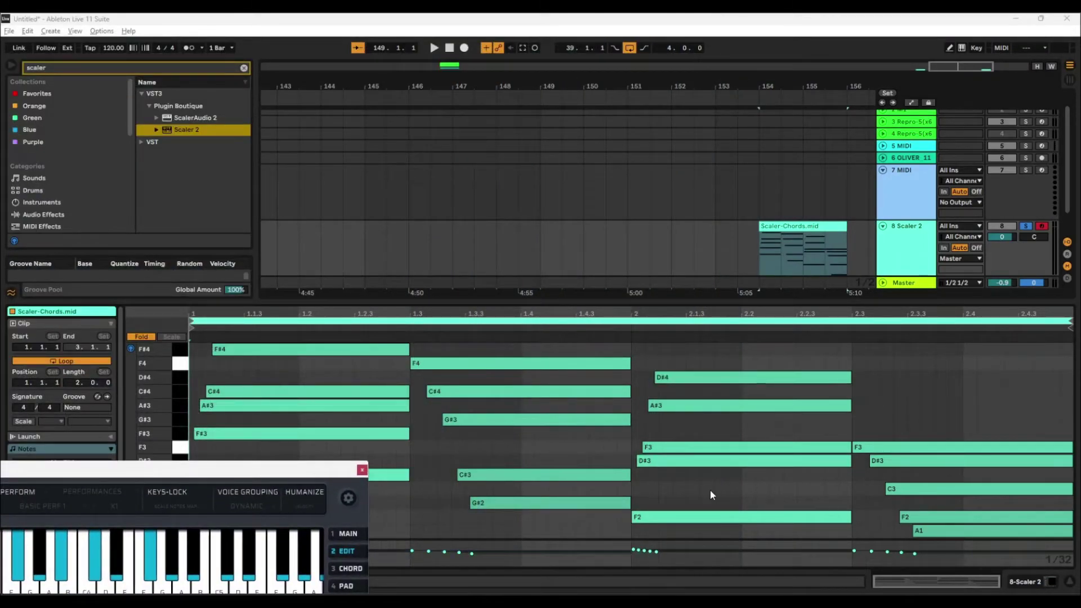
left_click(683, 410)
left_click_drag(676, 412, 679, 413)
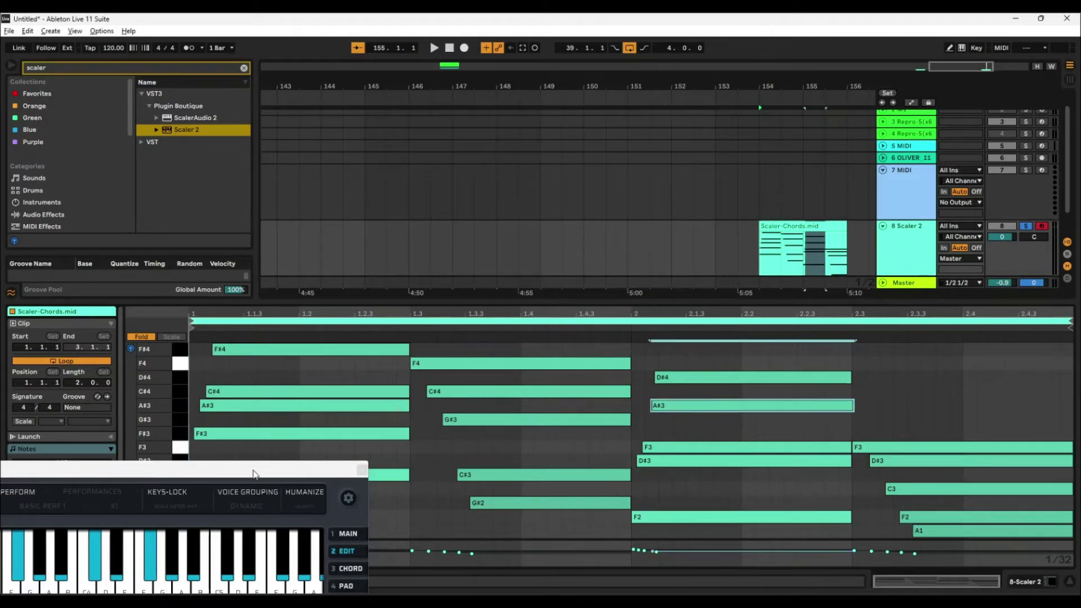
left_click_drag(252, 474, 645, 350)
left_click(794, 240)
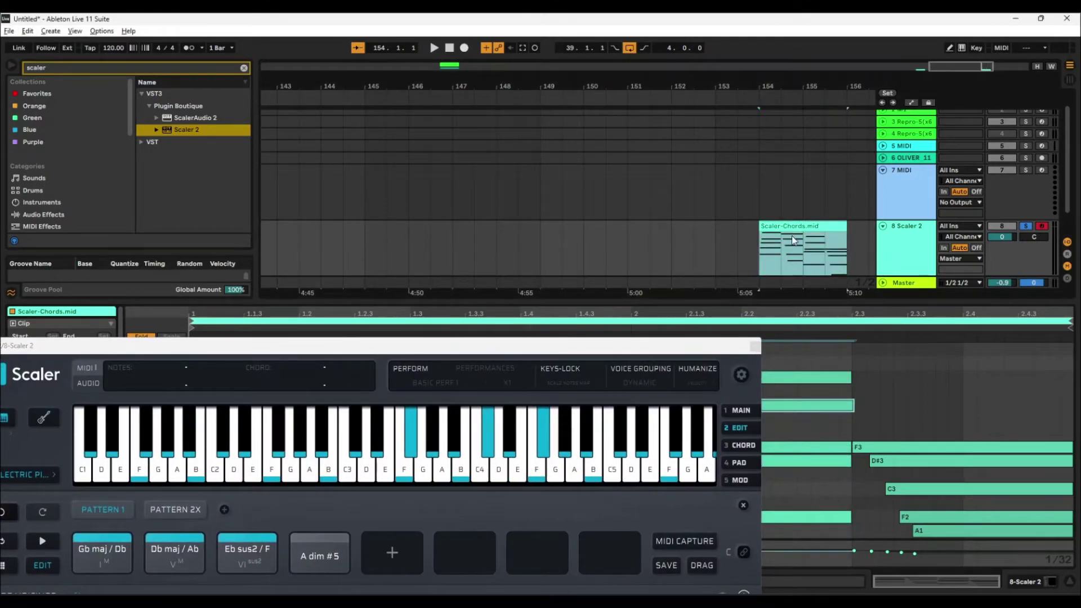
left_click_drag(404, 350, 593, 48)
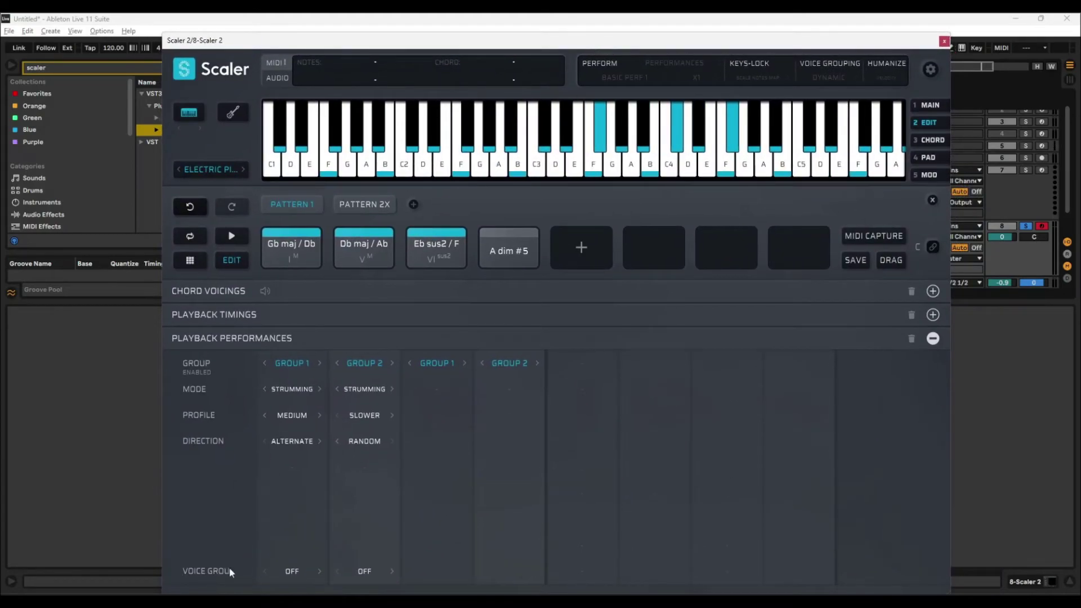
Set Group 1 to Performances mode with the Basic Perf pattern
left_click(297, 390)
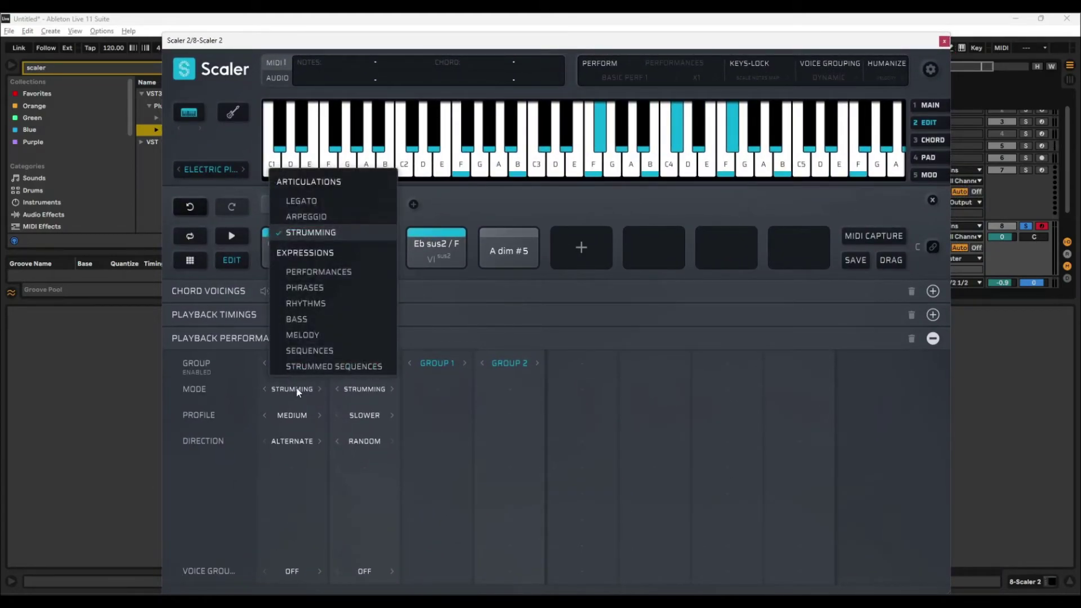
left_click(329, 273)
left_click(289, 414)
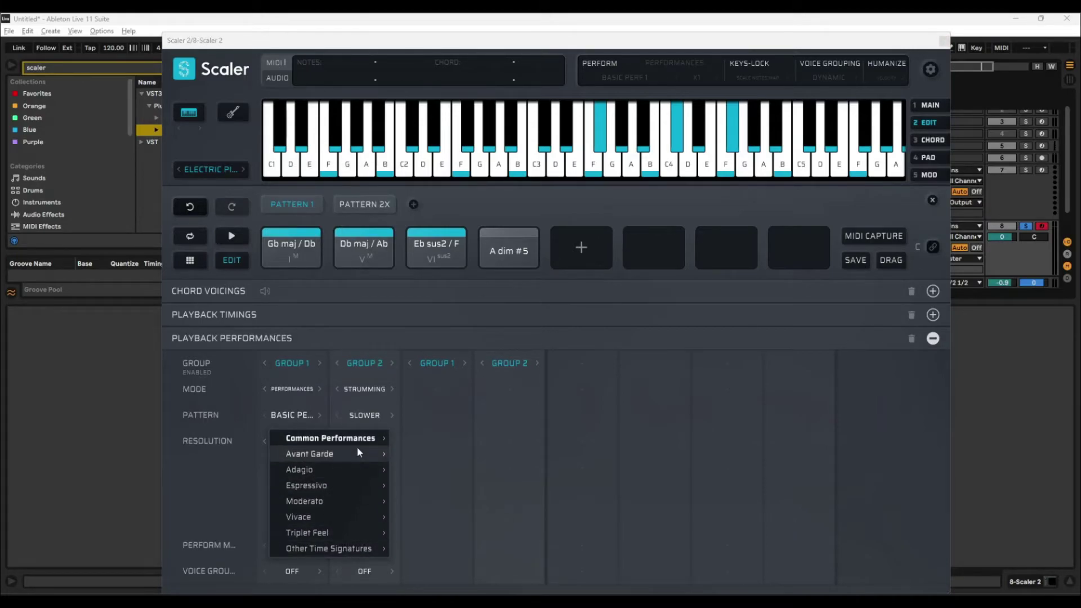
mouse_move(357, 441)
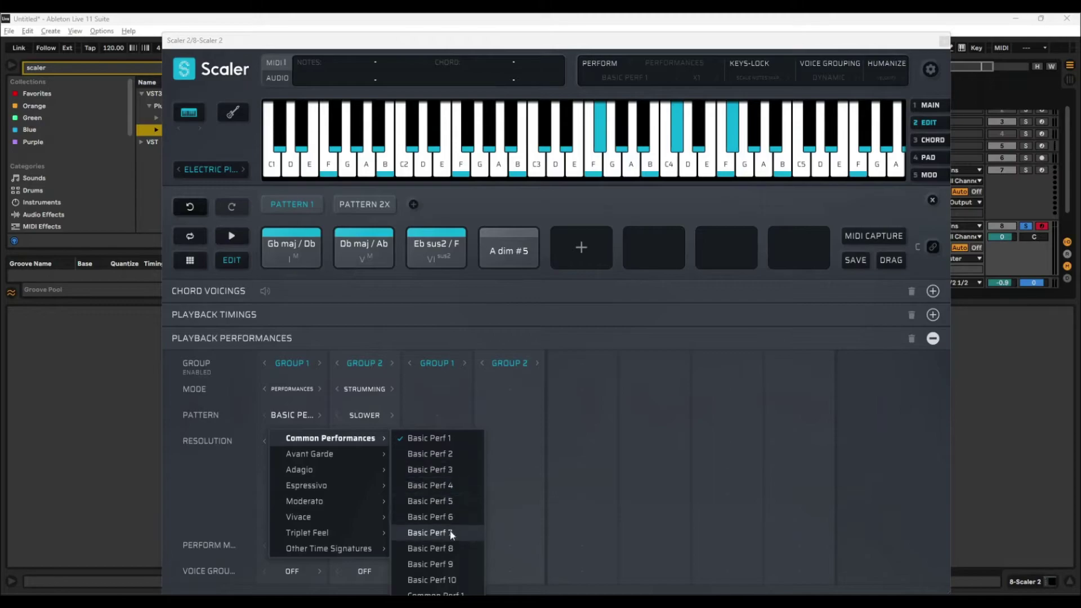
left_click(458, 550)
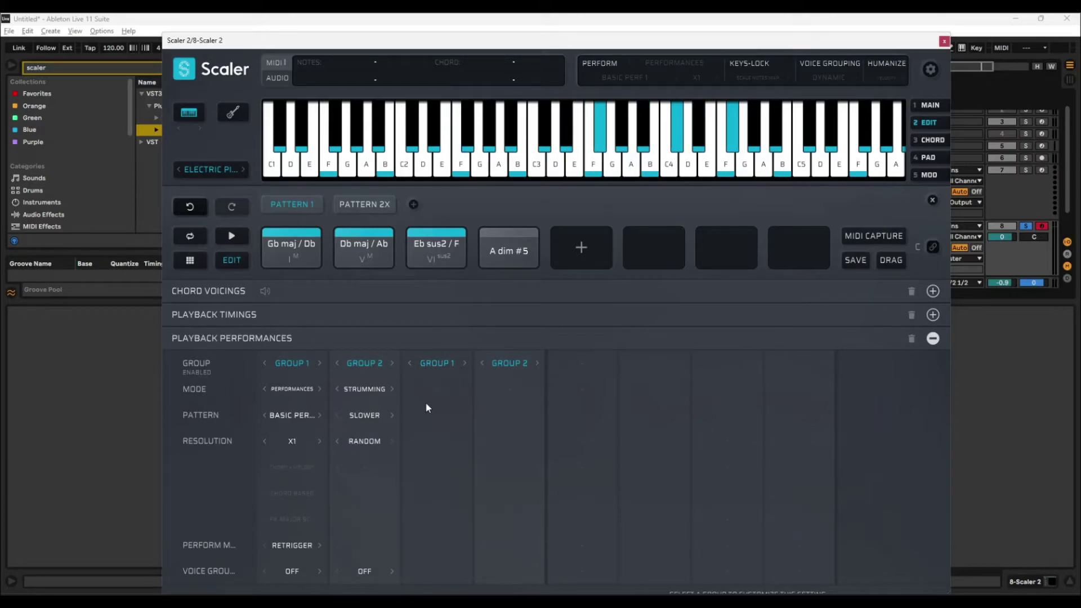
Set Group 2 to Performances mode with a Common Performances pattern and play
left_click(378, 389)
left_click(432, 278)
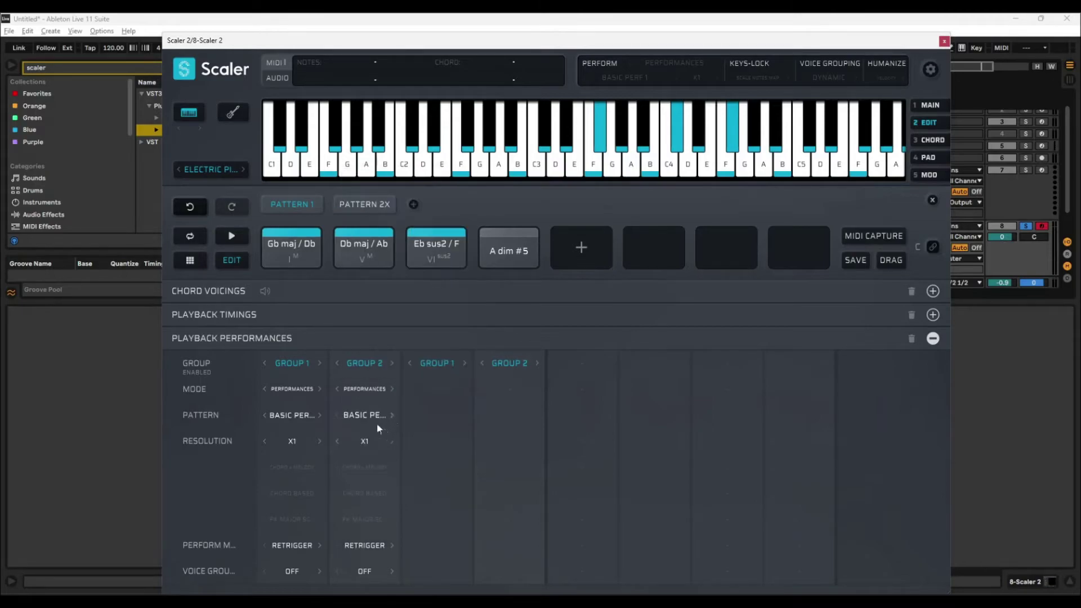
left_click(373, 417)
mouse_move(435, 490)
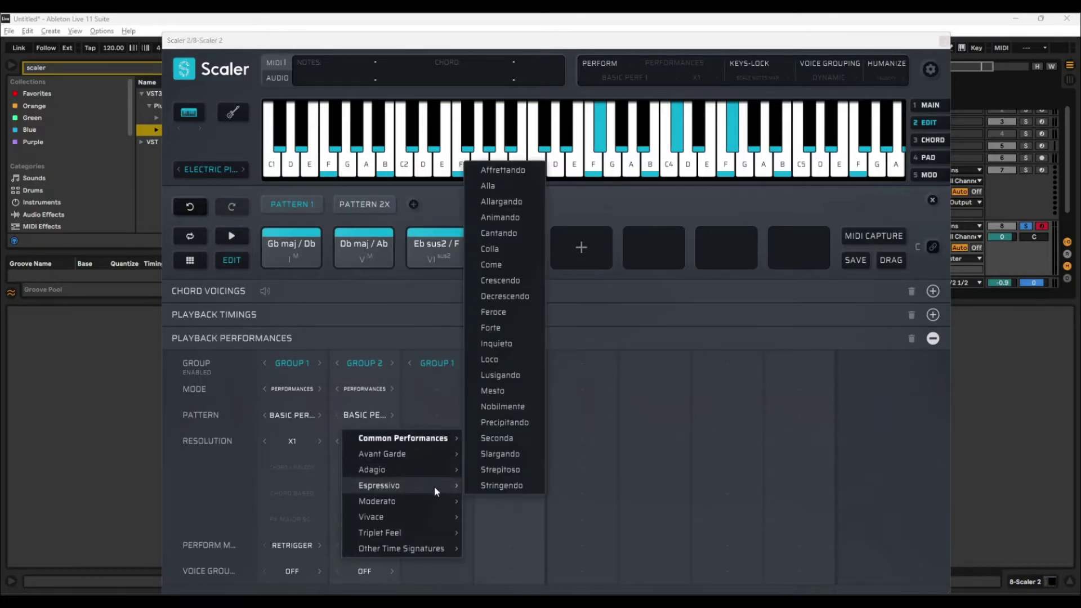
mouse_move(448, 439)
left_click(498, 438)
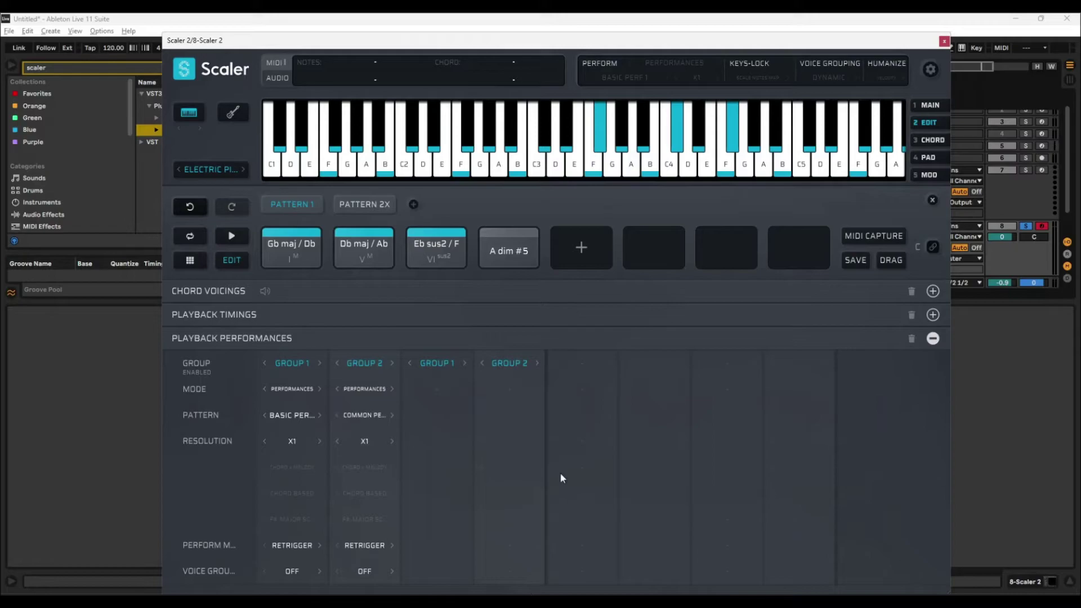
left_click(230, 237)
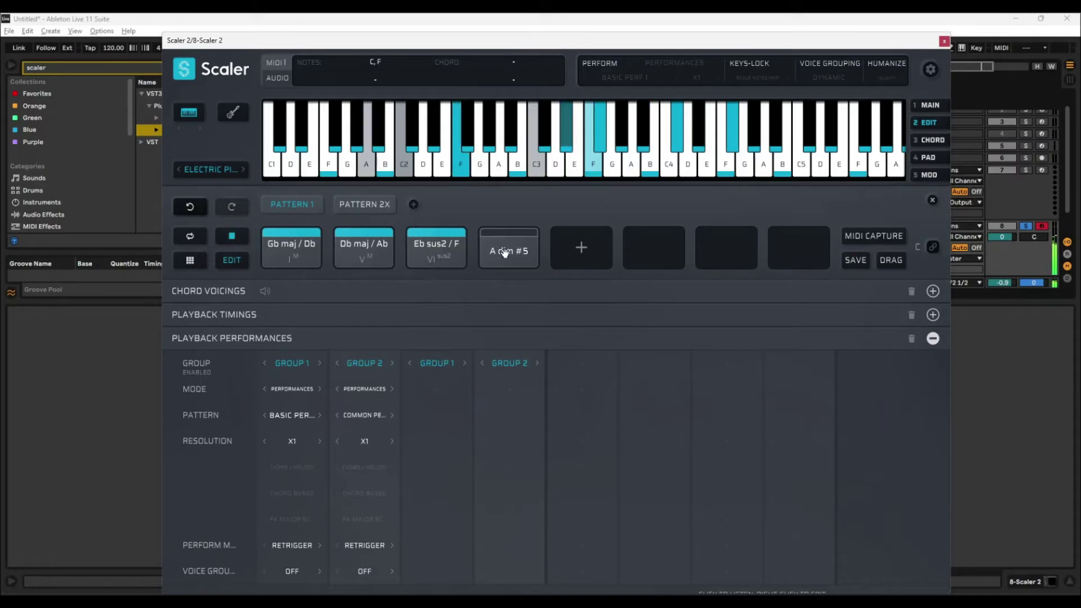
Set Chord Duration to 4 BEATS in the playback settings and play the pattern
left_click(935, 69)
left_click(863, 121)
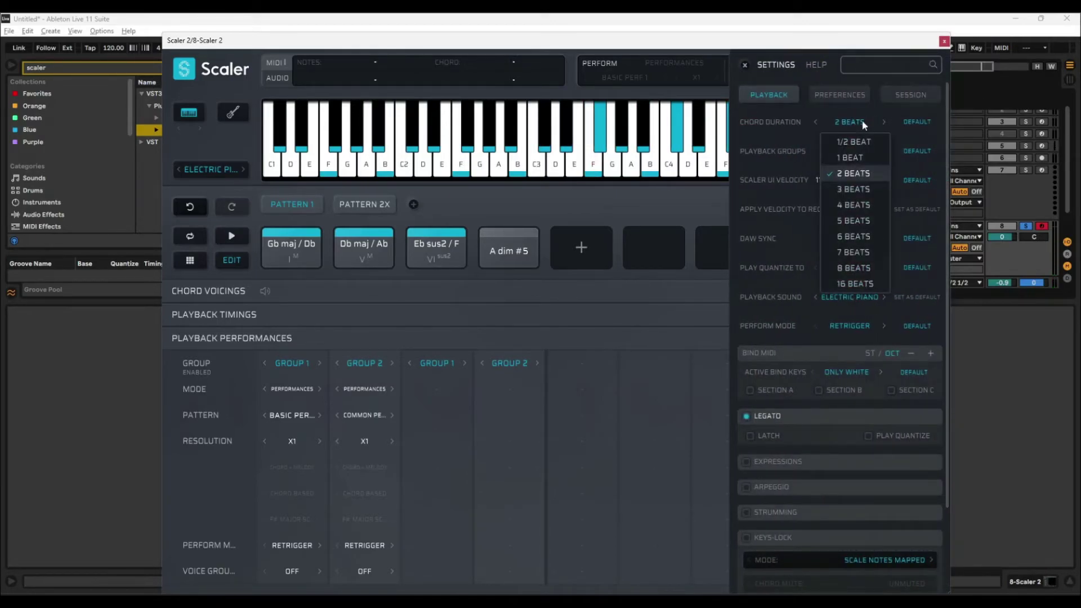
left_click(868, 205)
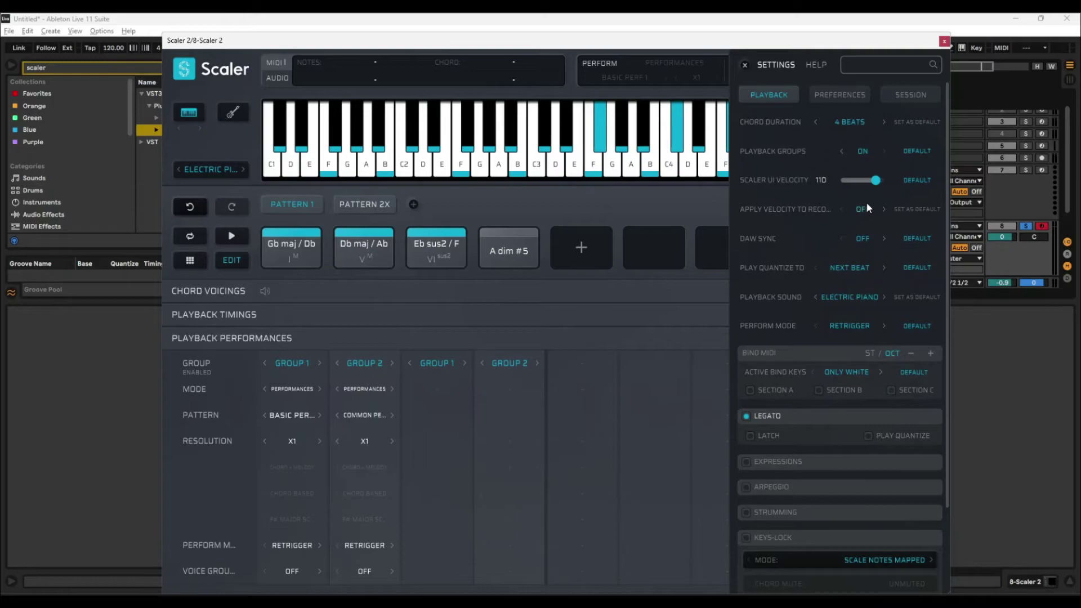
left_click(232, 237)
Drop the performance pattern onto the Scaler 2 track as a clip, then reopen Group 1's mode choices
left_click(745, 66)
left_click_drag(868, 42, 491, 26)
left_click_drag(518, 246, 702, 222)
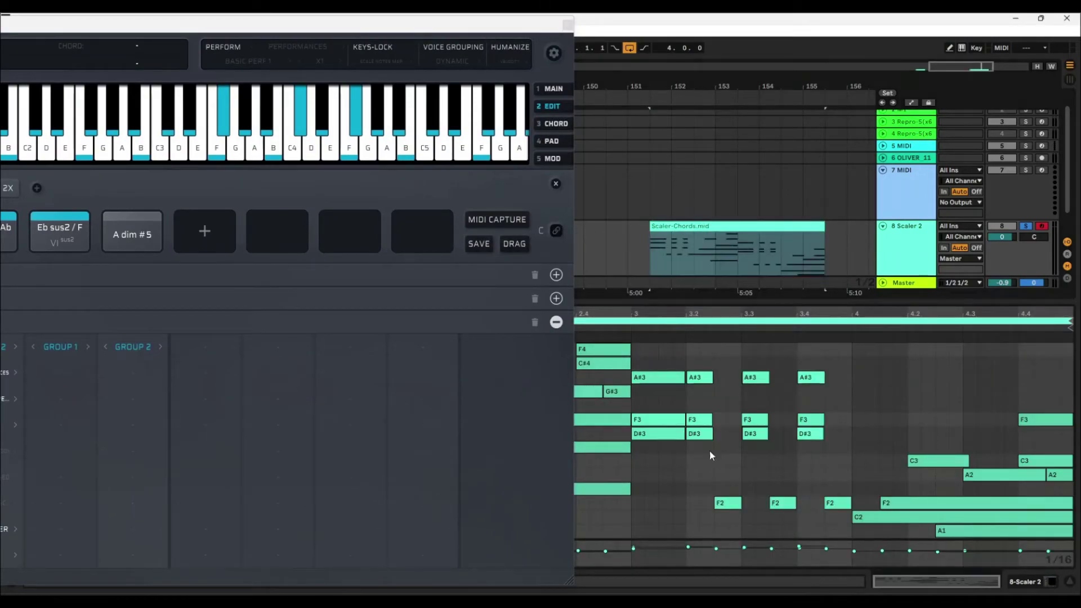
left_click_drag(431, 30, 866, 30)
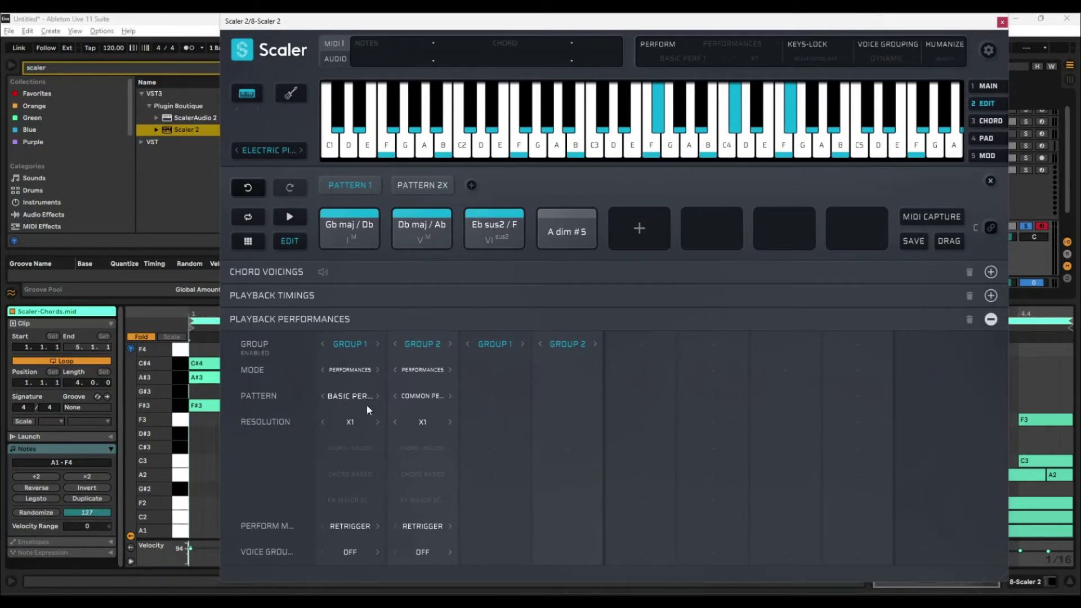
left_click(343, 370)
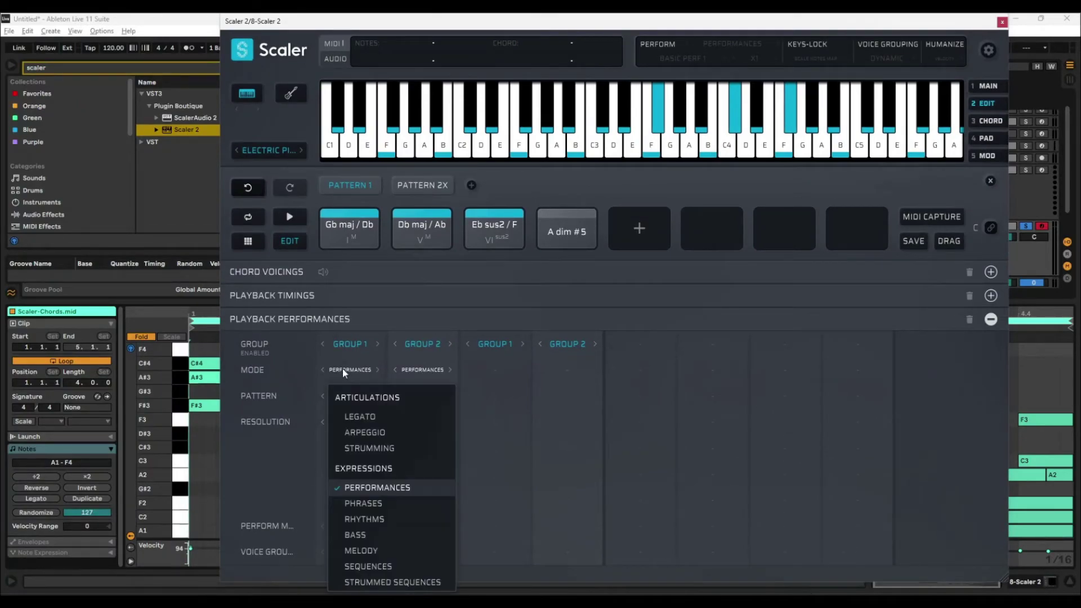
Put Group 1 in Phrases mode with the Basic 8 phrase
left_click(391, 504)
left_click(355, 395)
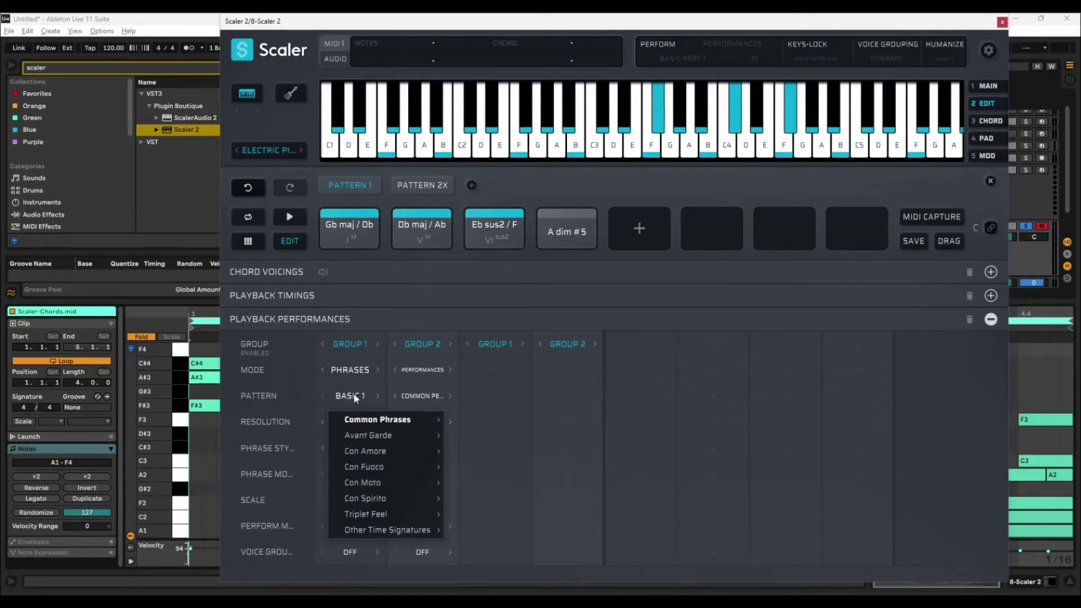
mouse_move(394, 419)
left_click(508, 505)
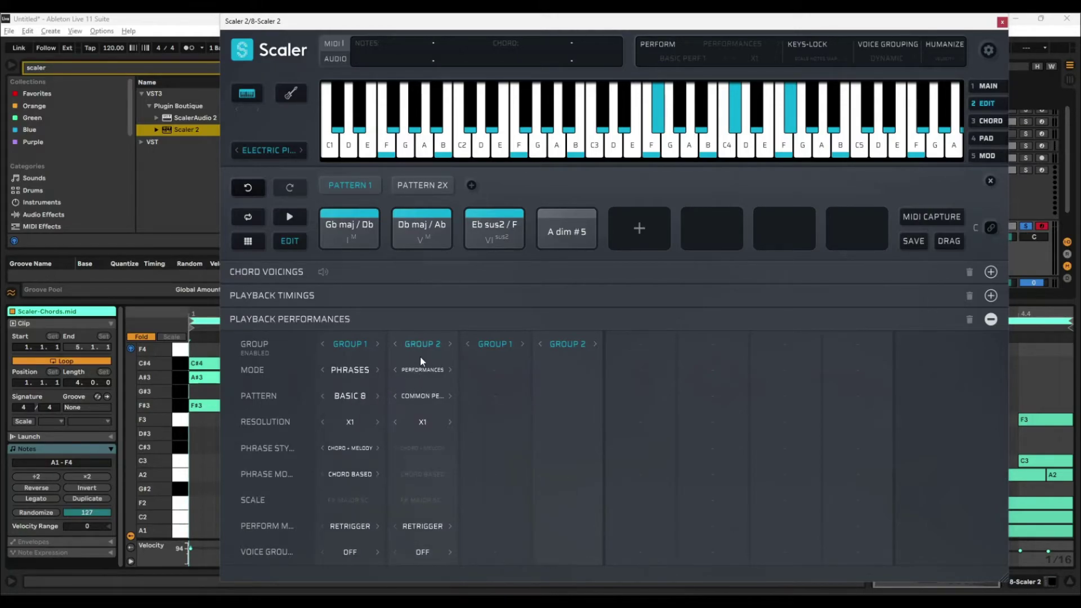
Put Group 2 in Phrases mode with the Chordal 1 phrase
left_click(419, 365)
left_click(459, 500)
left_click(423, 394)
mouse_move(487, 427)
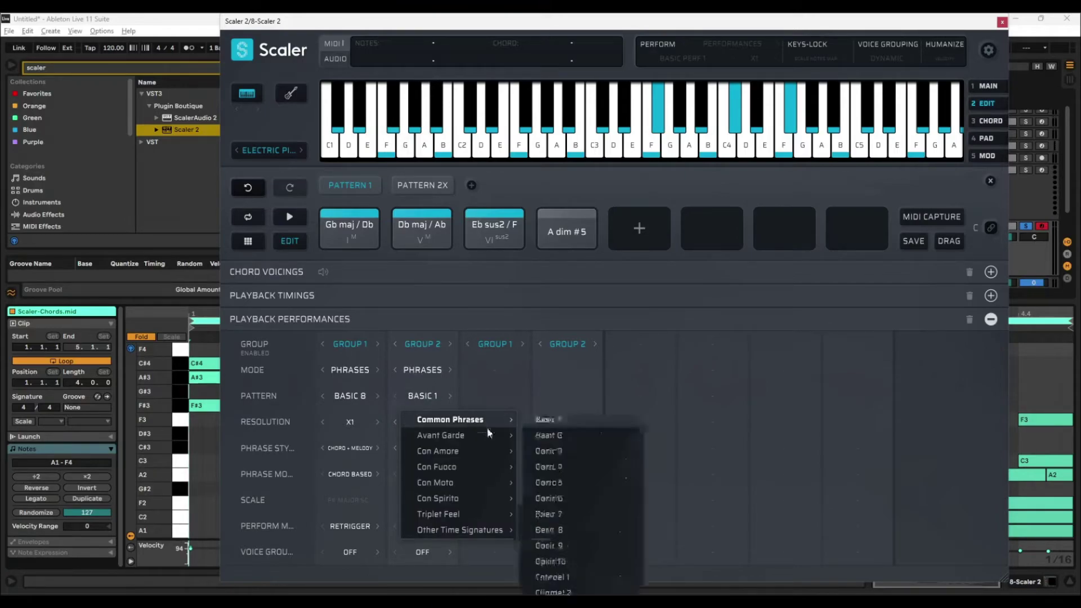
left_click(583, 577)
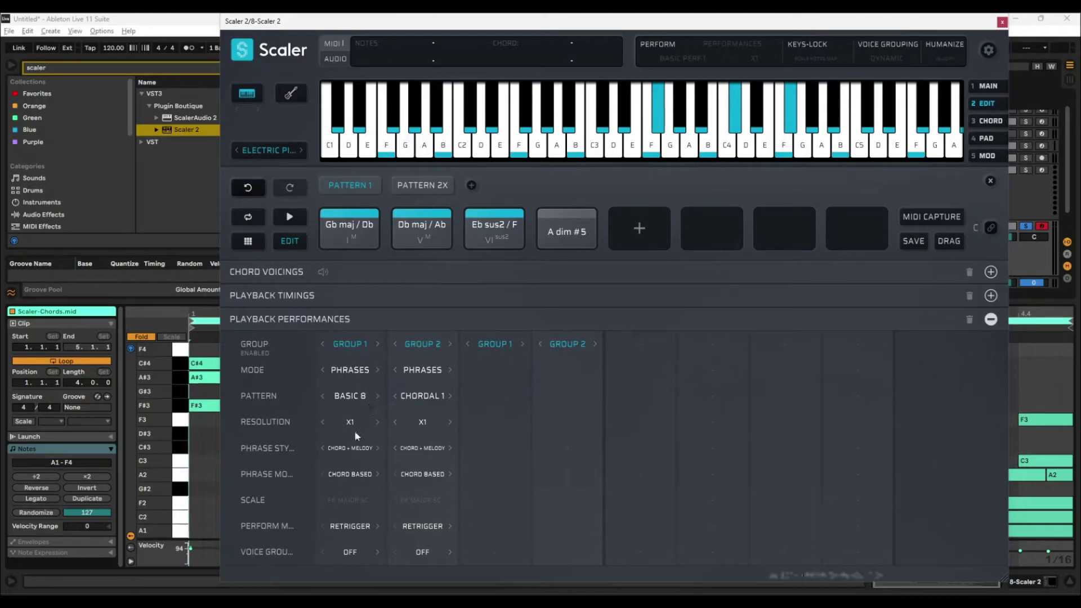
Play the progression to hear both phrases, then stop it
left_click(290, 218)
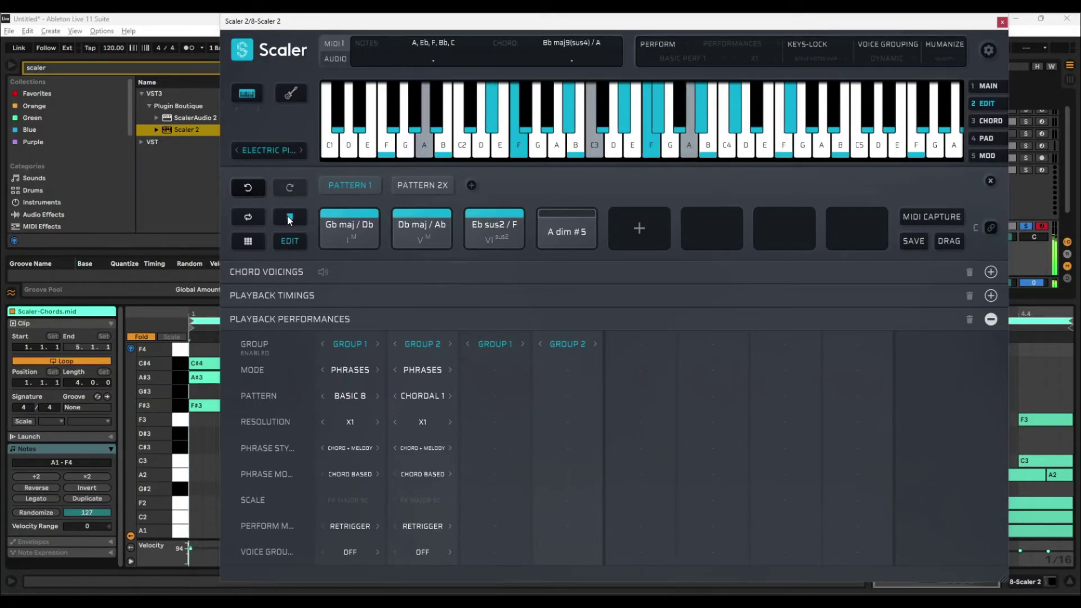
left_click(289, 218)
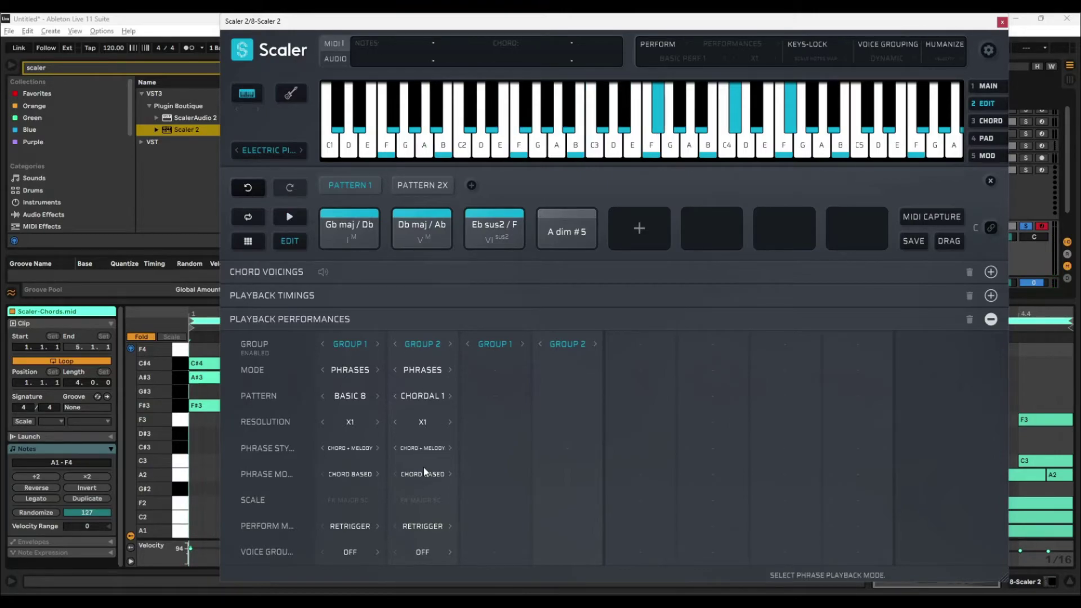
left_click(350, 397)
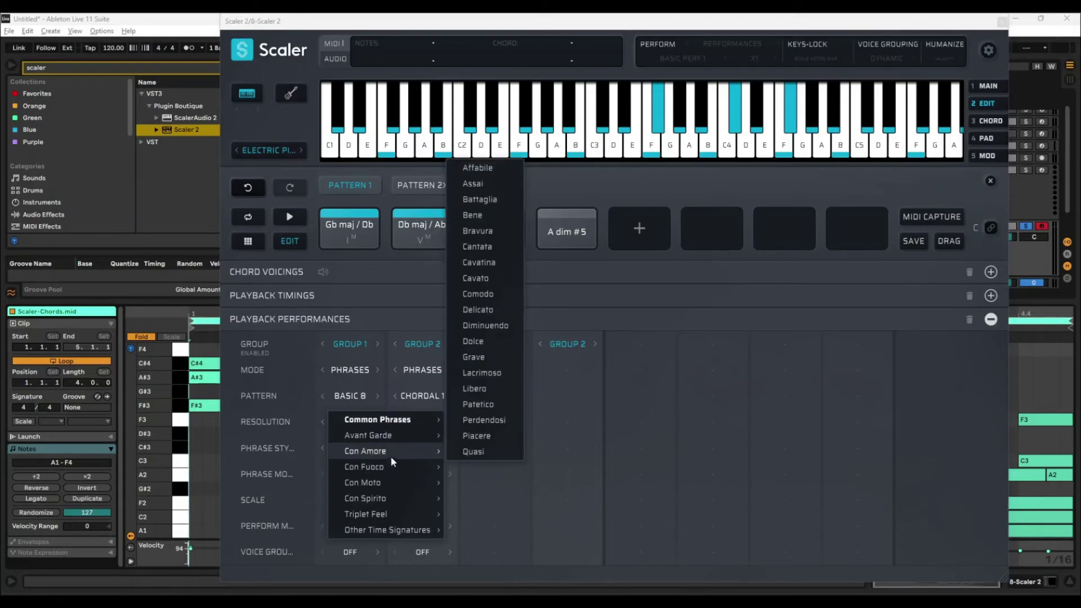
Give Group 1 an Avant Garde phrase and Group 2 Avant Garde 9, then play the progression
mouse_move(414, 499)
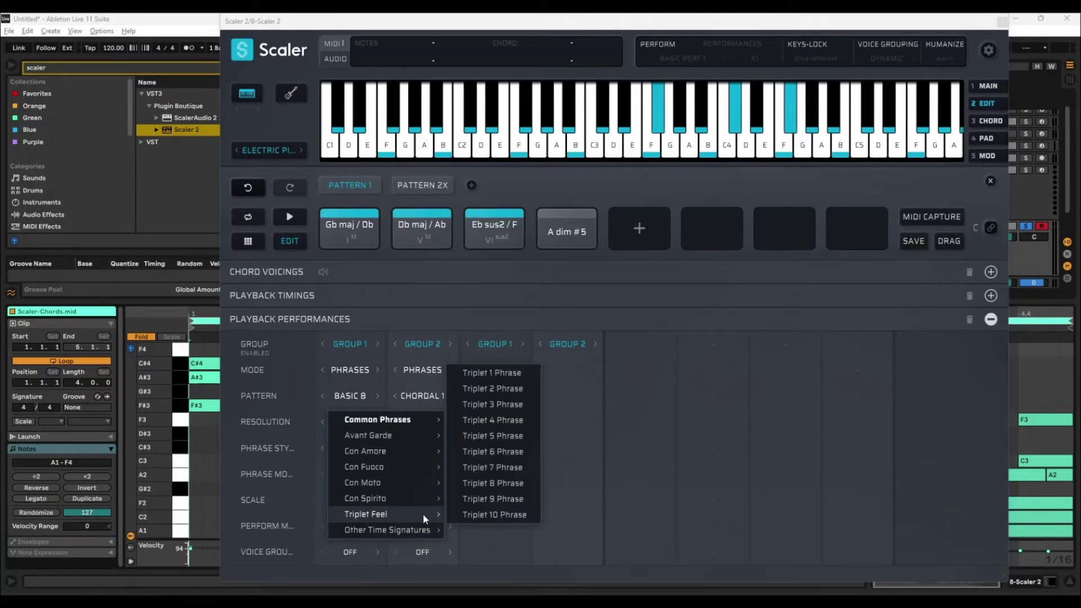
mouse_move(394, 435)
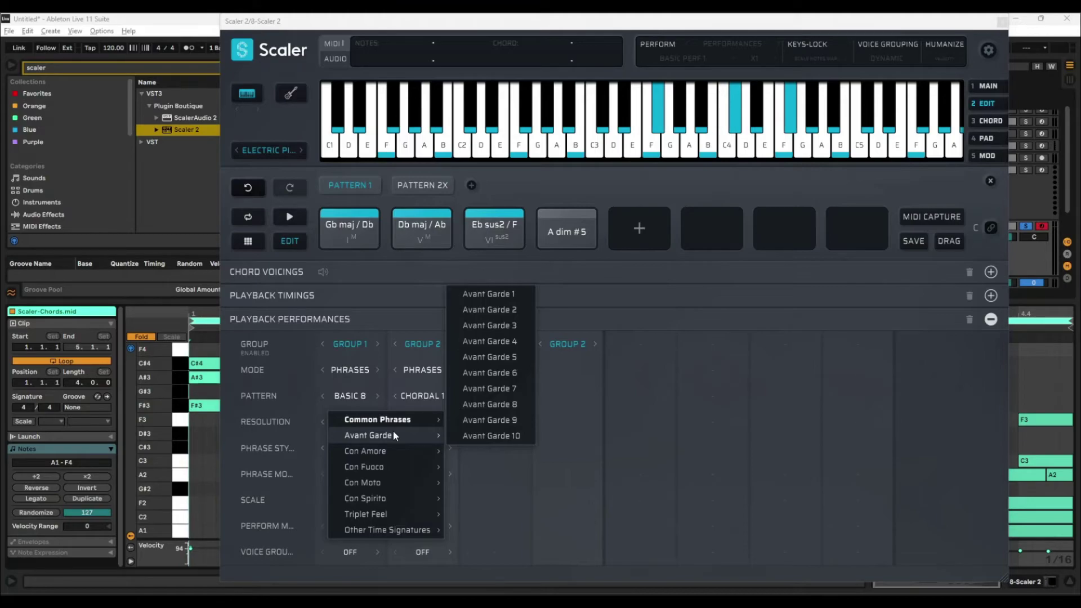
left_click(507, 332)
left_click(422, 396)
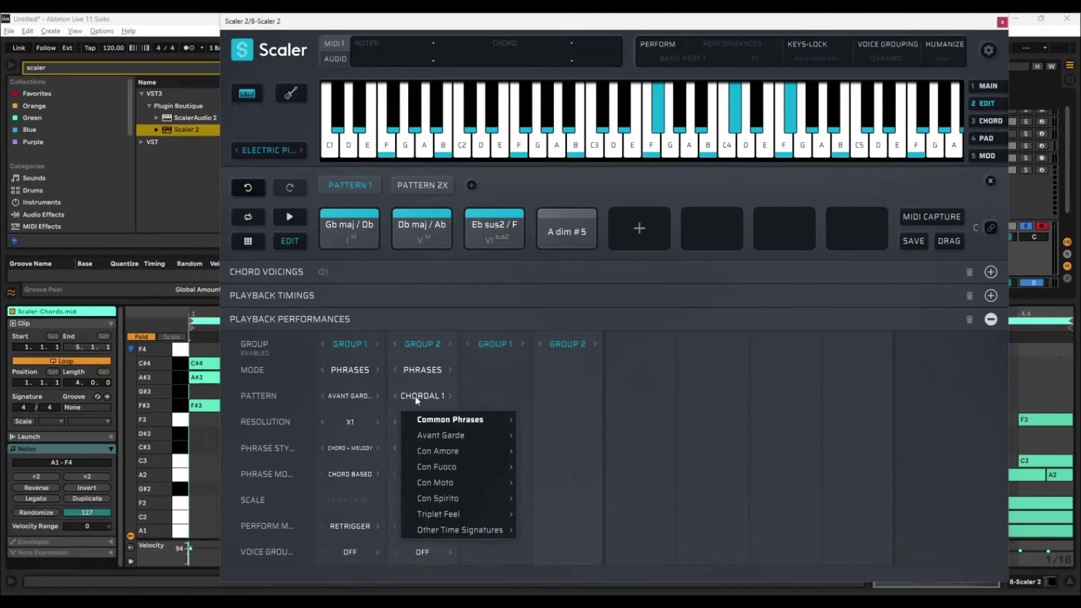
mouse_move(477, 436)
left_click(563, 421)
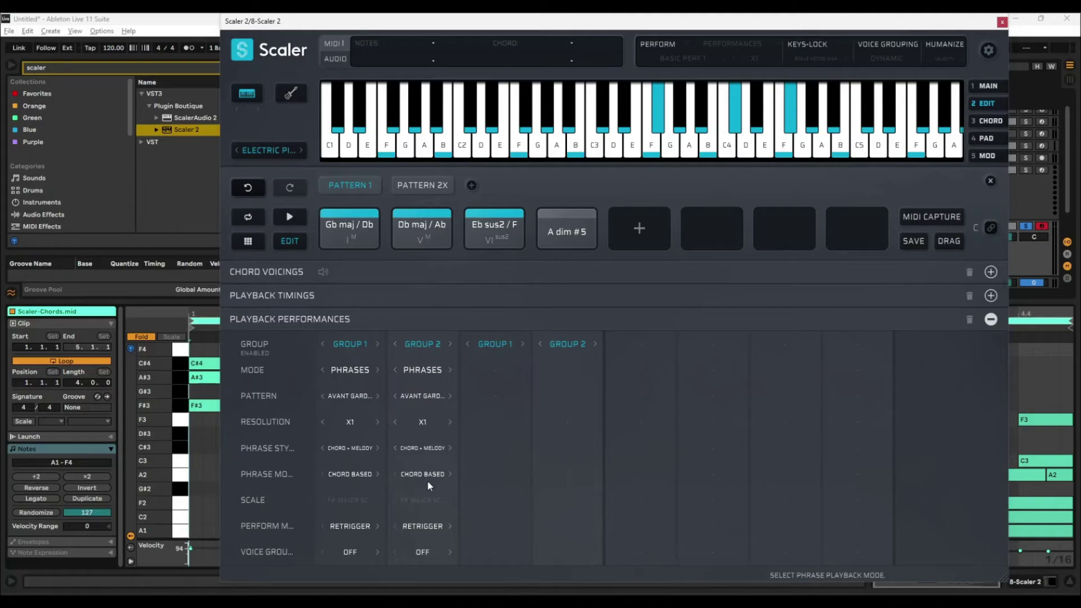
left_click(289, 217)
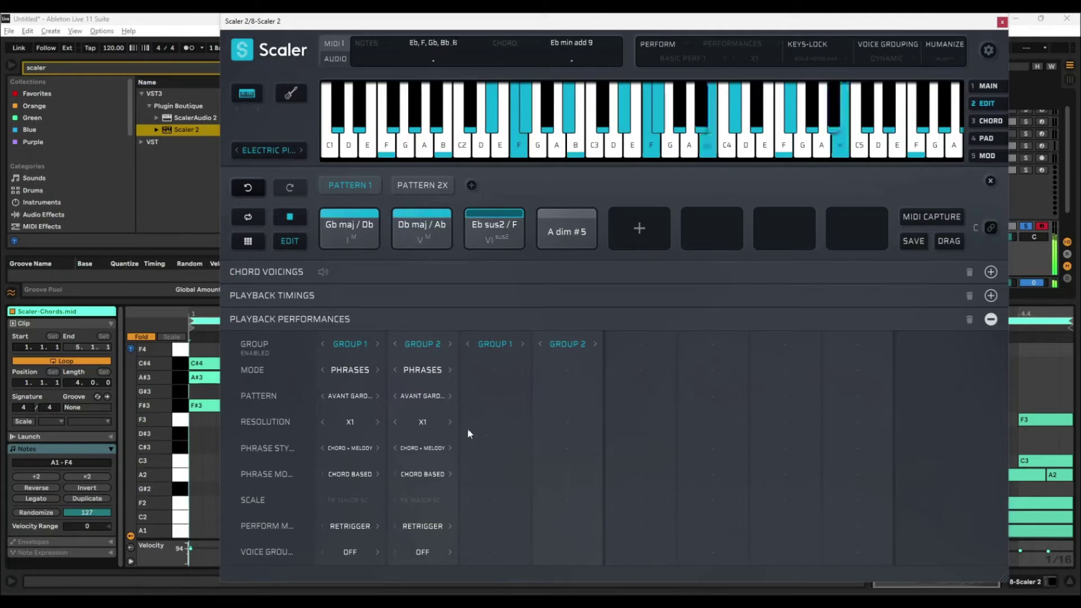
Raise Group 1's resolution to X2, enable MIDI Bind, then return the resolution to X1
left_click(378, 422)
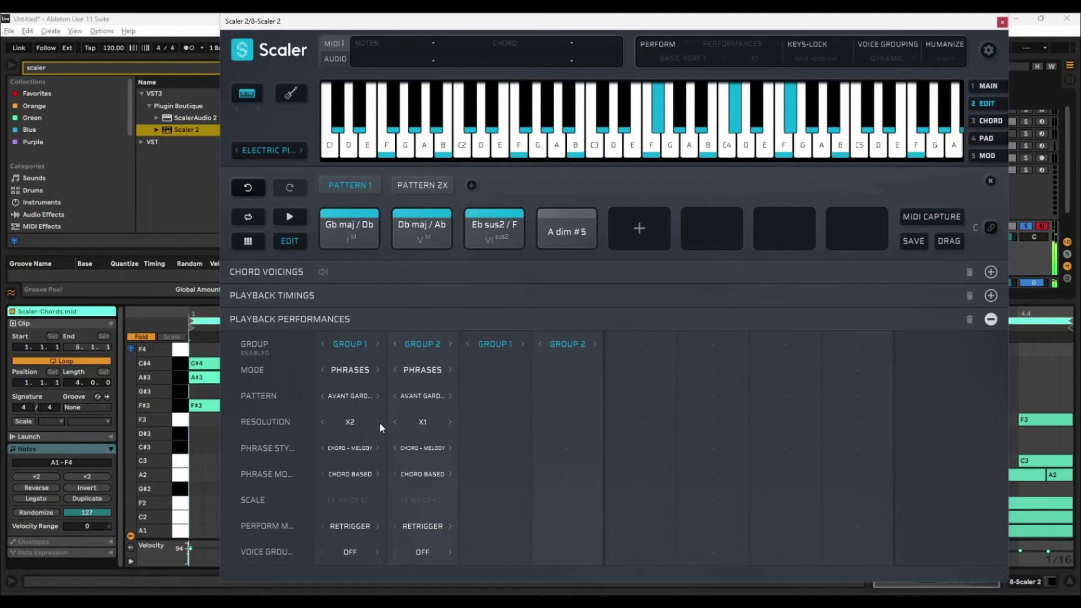
left_click(991, 319)
left_click(992, 229)
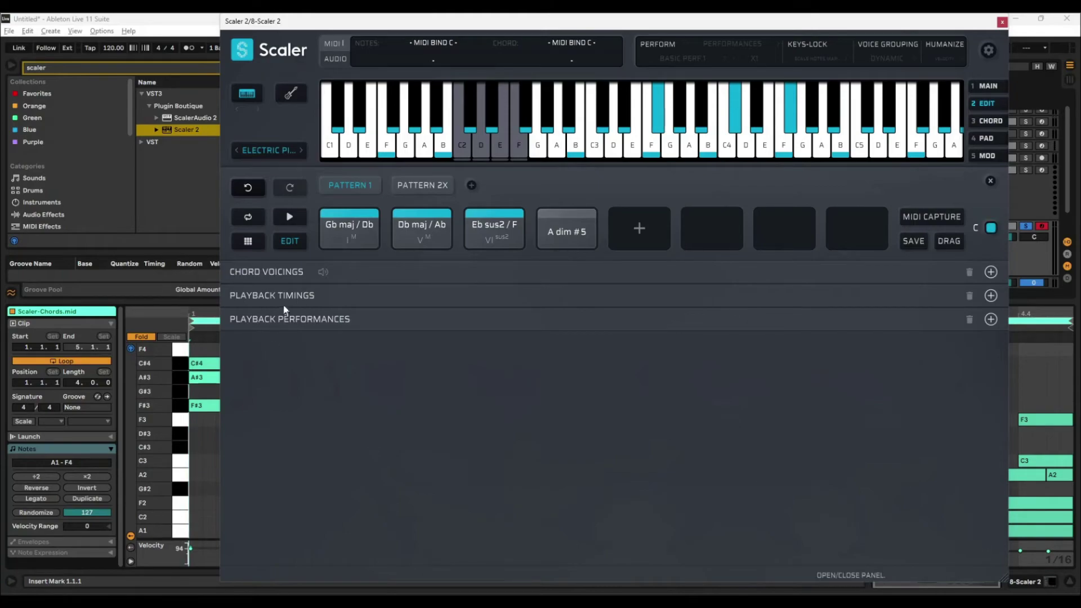
left_click(280, 325)
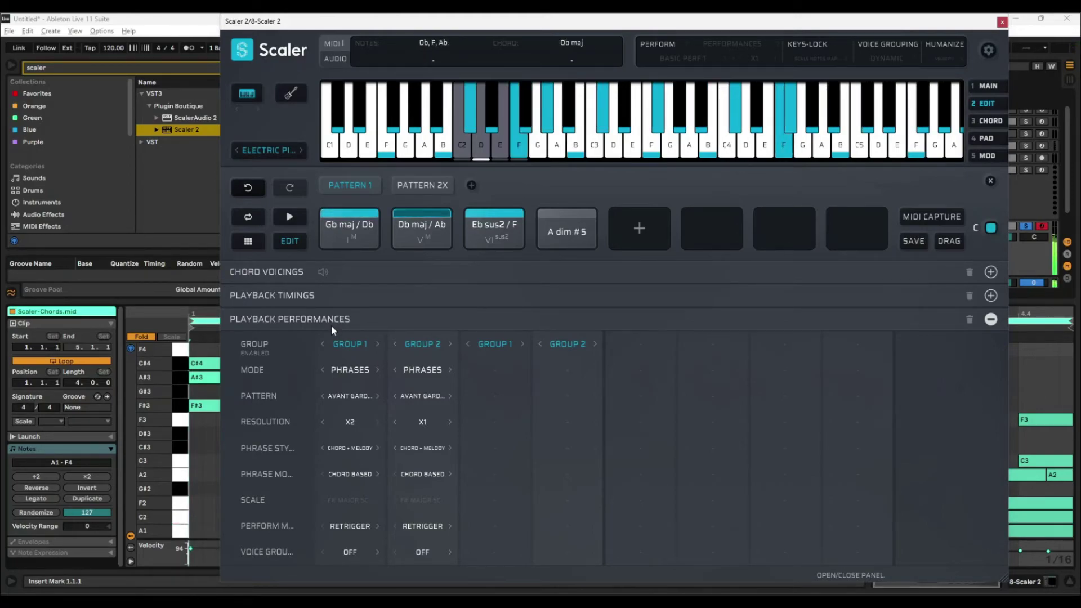
left_click(322, 424)
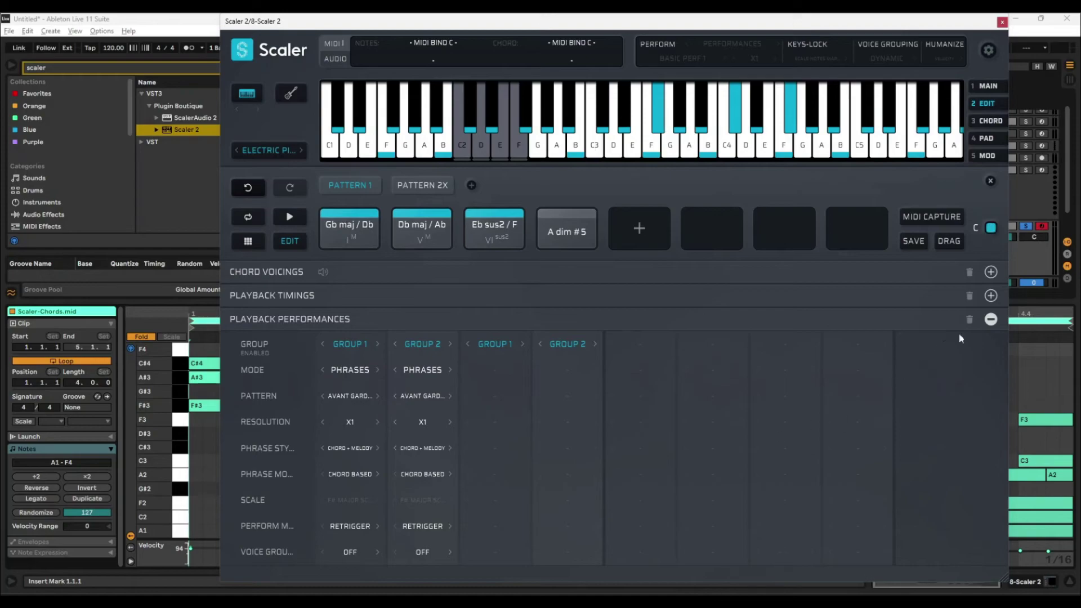
On the Pad grid, audition Gb maj, Db maj / F, Eb sus2 / F, Gb maj / Db and Db maj / Ab
left_click(991, 319)
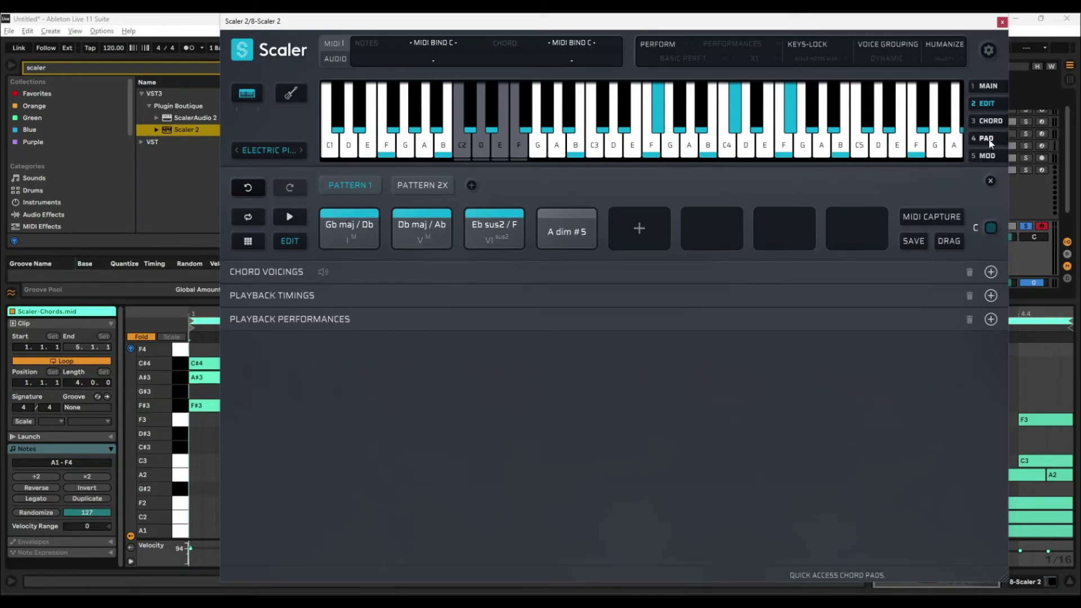
left_click(989, 139)
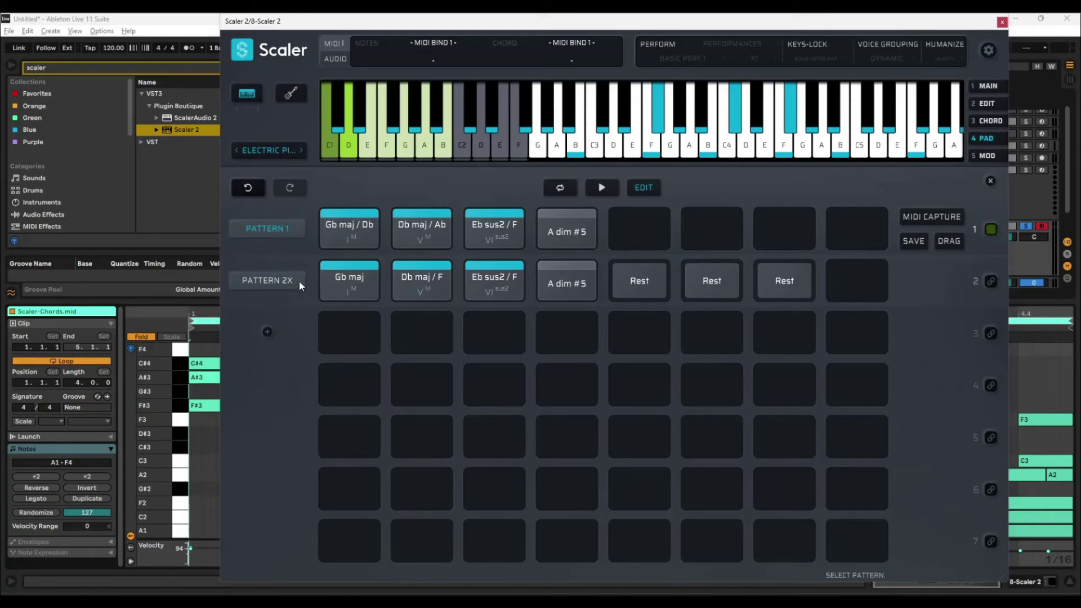
left_click(349, 277)
left_click(416, 277)
left_click(482, 290)
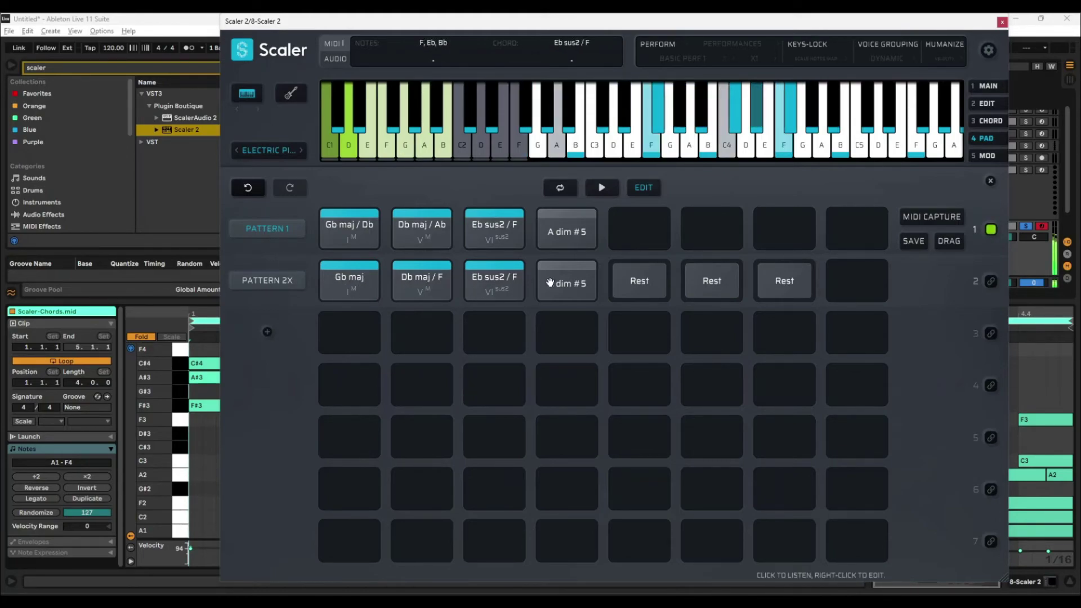
left_click(343, 234)
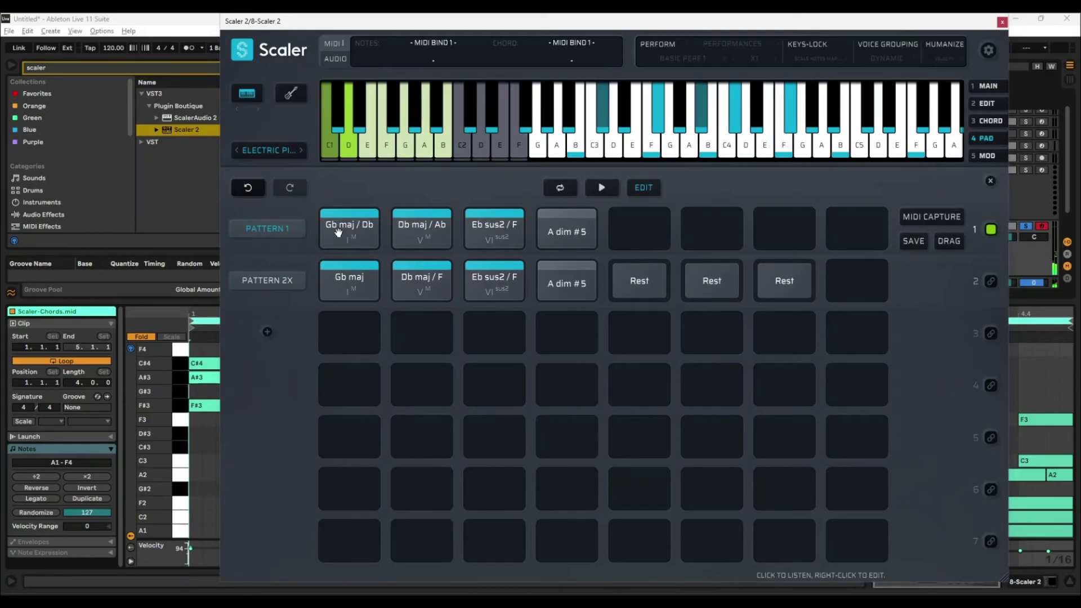
left_click(404, 234)
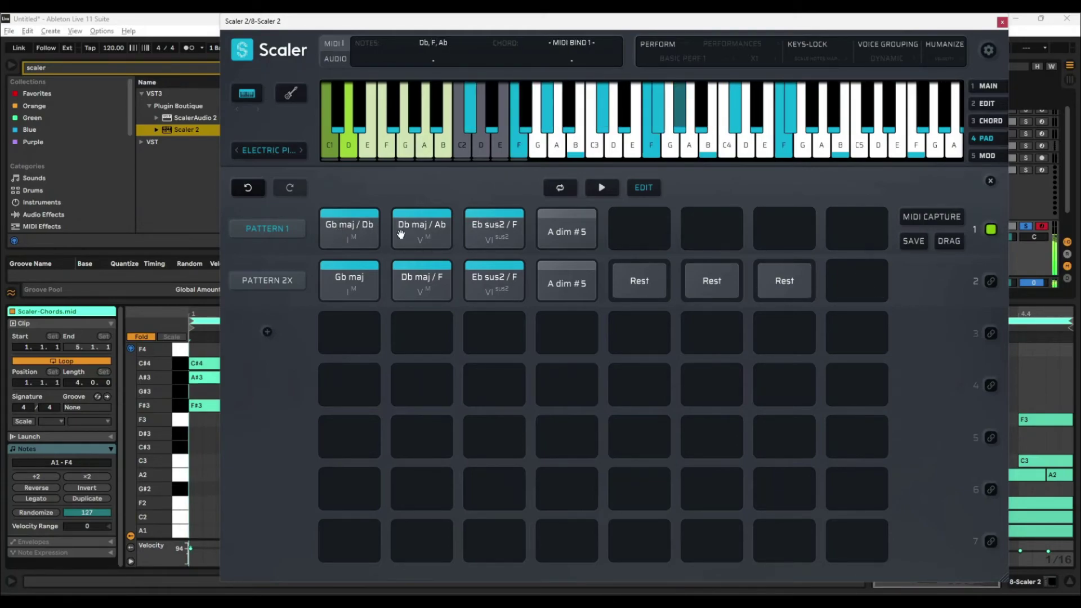
left_click(495, 226)
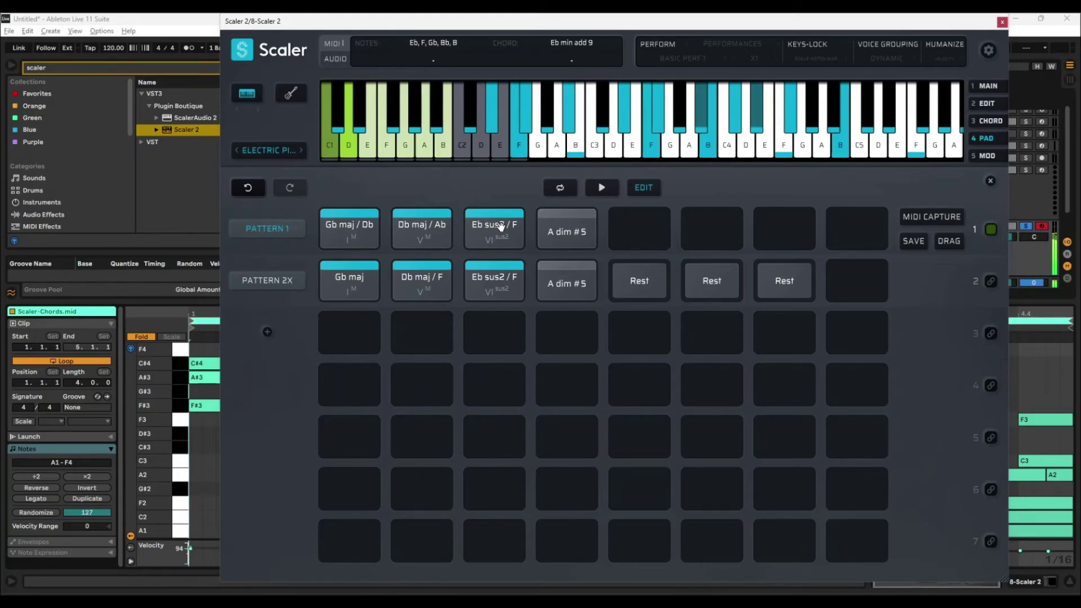
Drag Pattern 1's chords into the empty row to create Pattern 3
left_click_drag(603, 235, 357, 337)
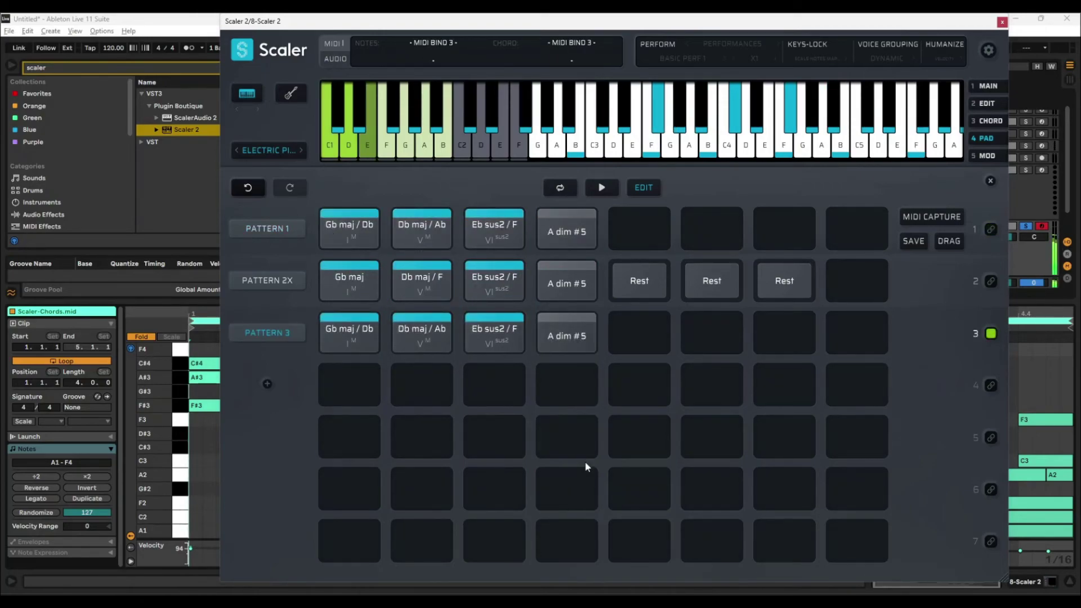
right_click(280, 338)
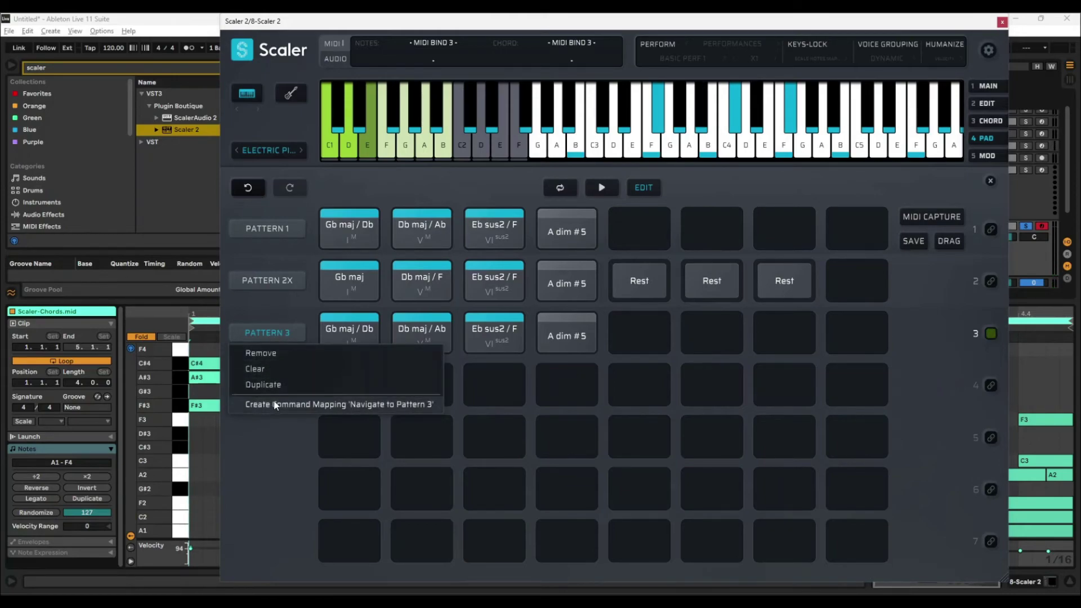
left_click(276, 439)
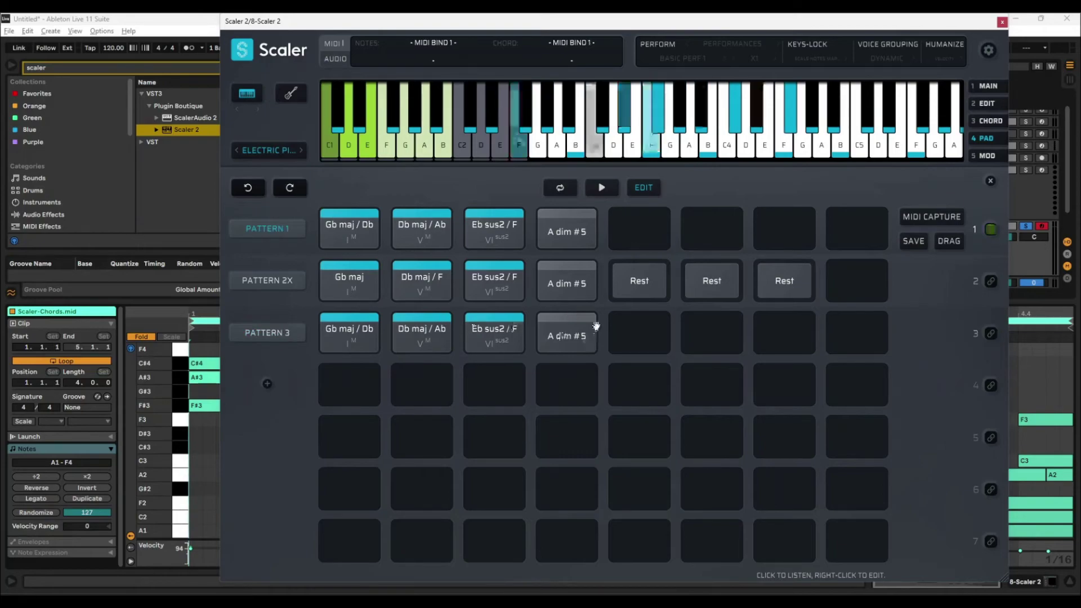
Add Eb sus2 / F to the end of Pattern 1 and audition Pattern 2X's chords
right_click(488, 285)
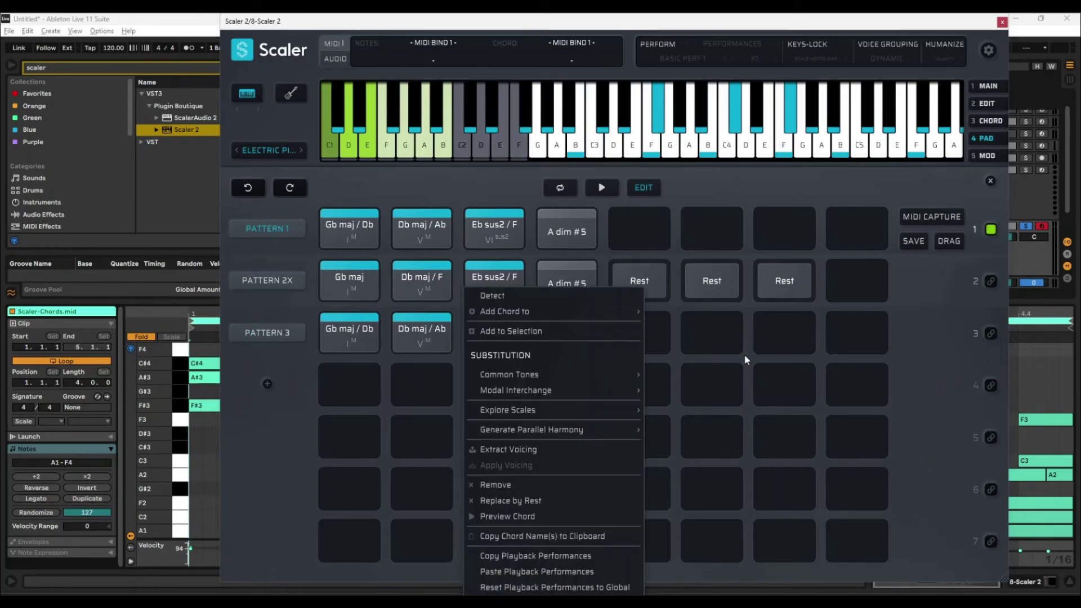
mouse_move(619, 314)
left_click(704, 313)
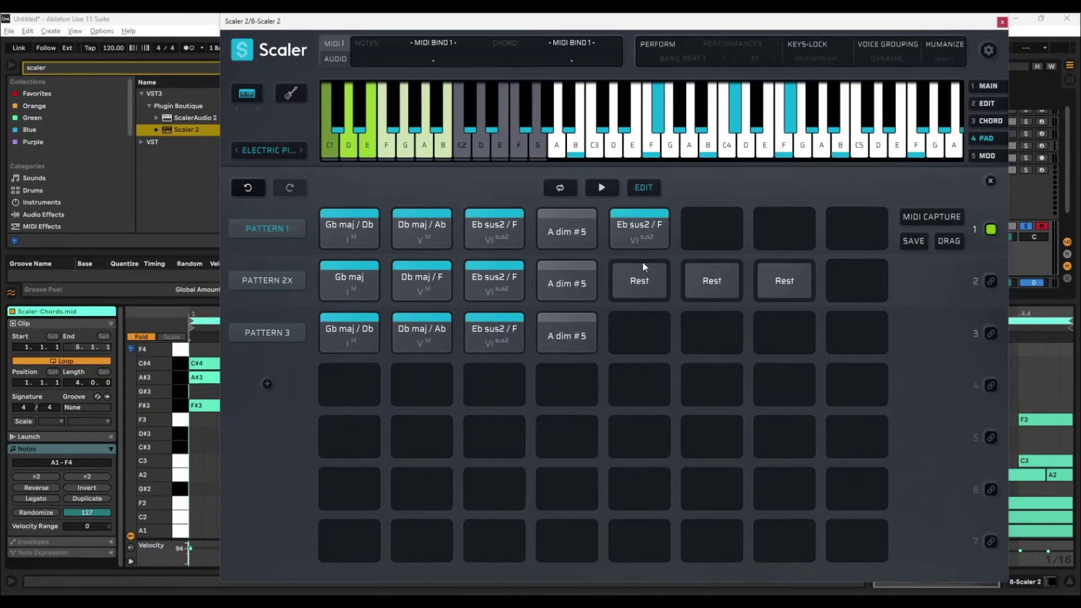
left_click(371, 295)
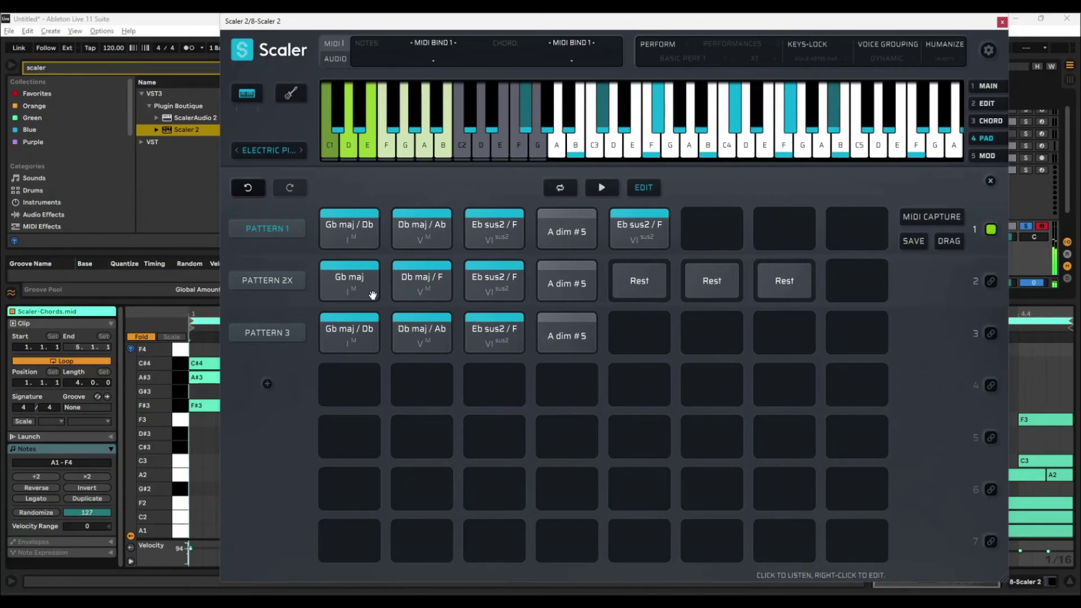
left_click(467, 298)
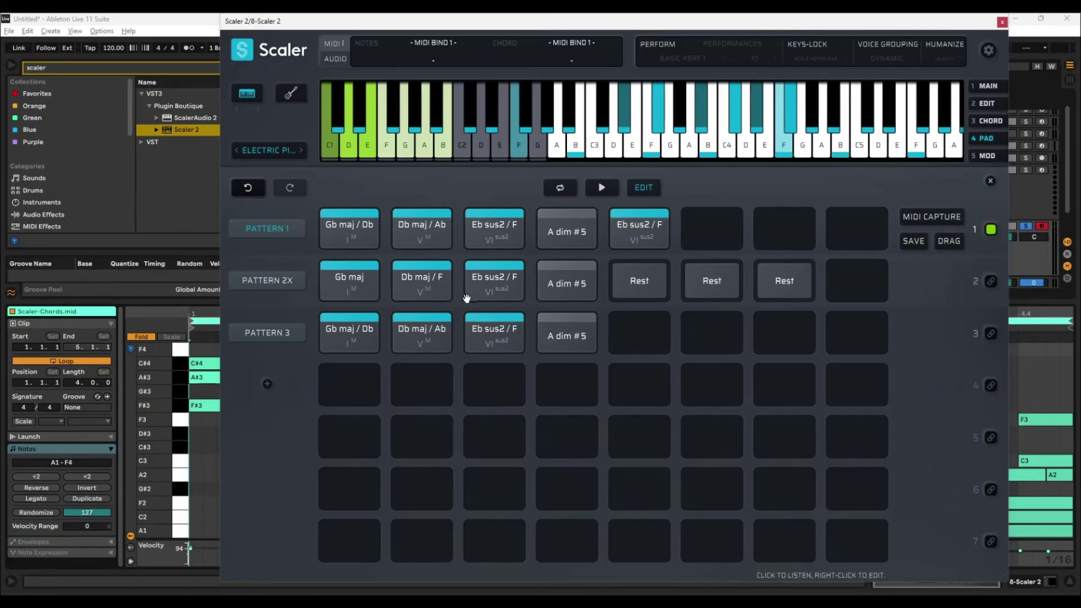
Put Db maj / F into a new pattern
right_click(434, 282)
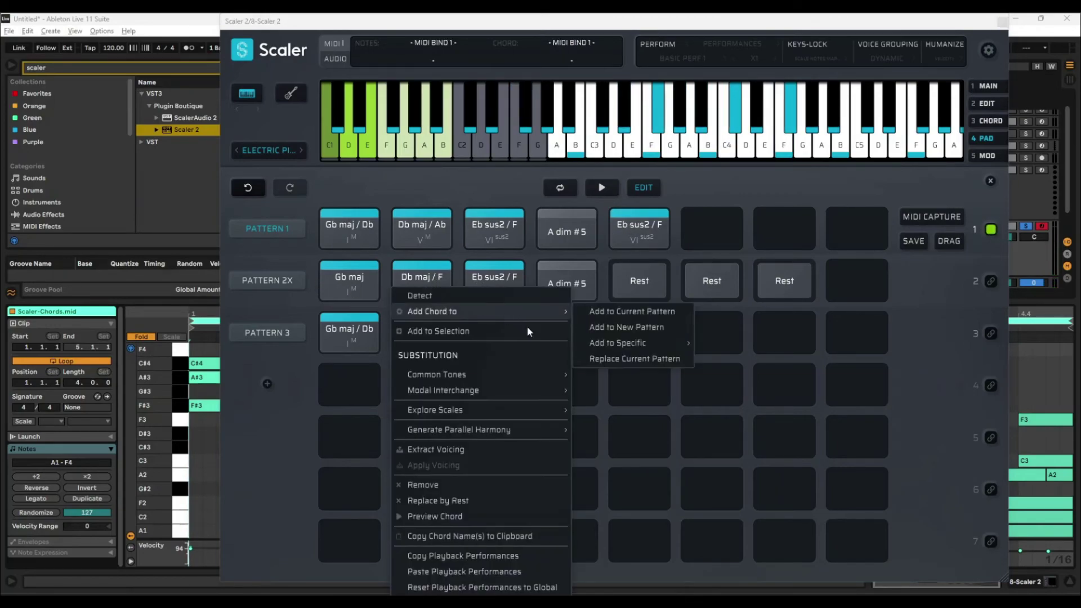
mouse_move(552, 314)
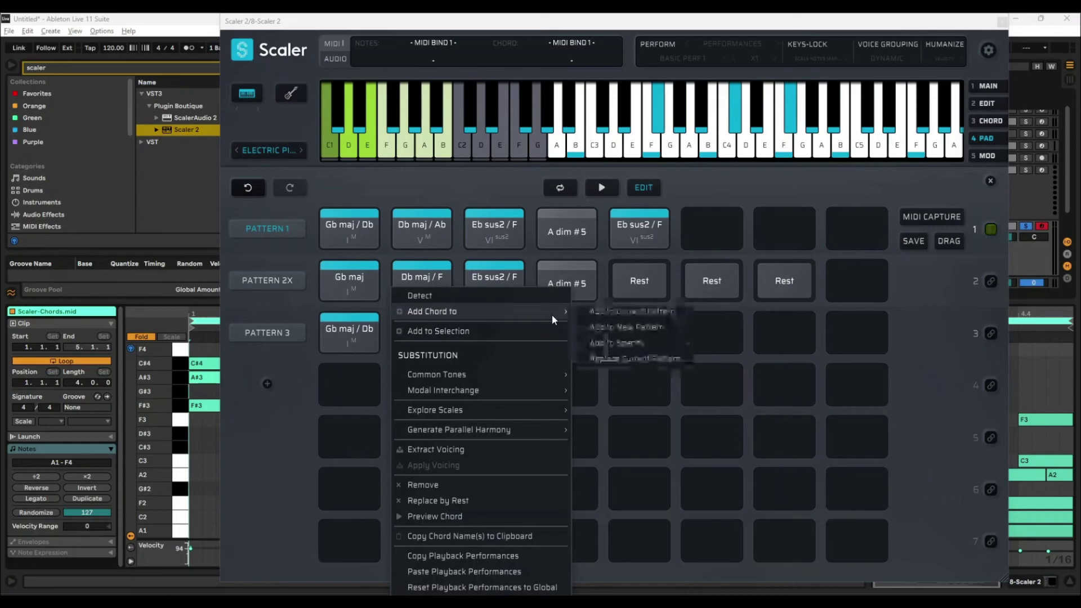
left_click(643, 327)
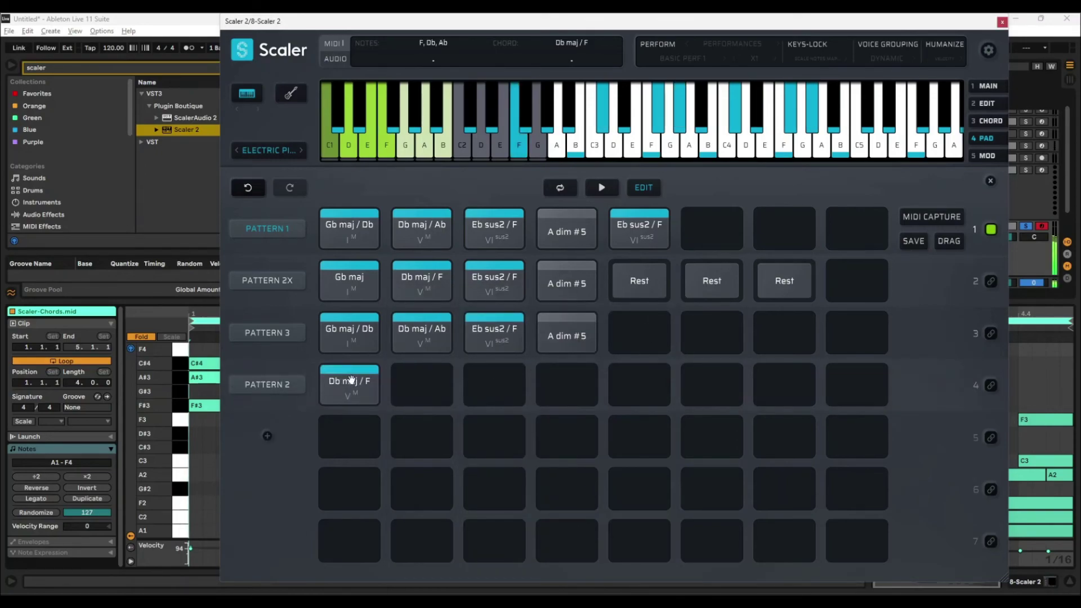
Append Db maj / F to Pattern 2X and audition it
right_click(429, 276)
mouse_move(546, 309)
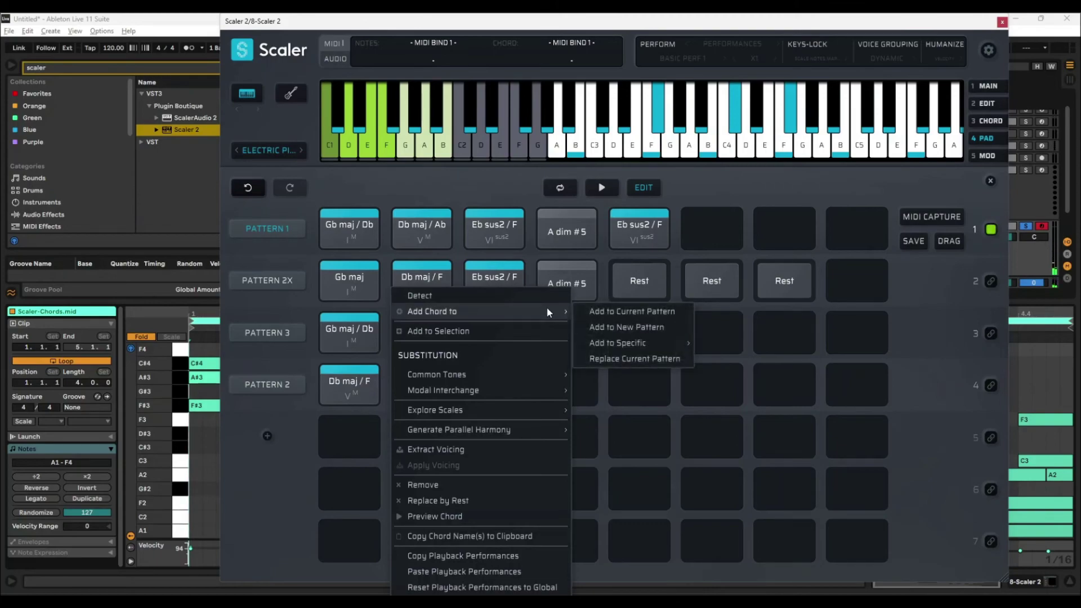
mouse_move(657, 344)
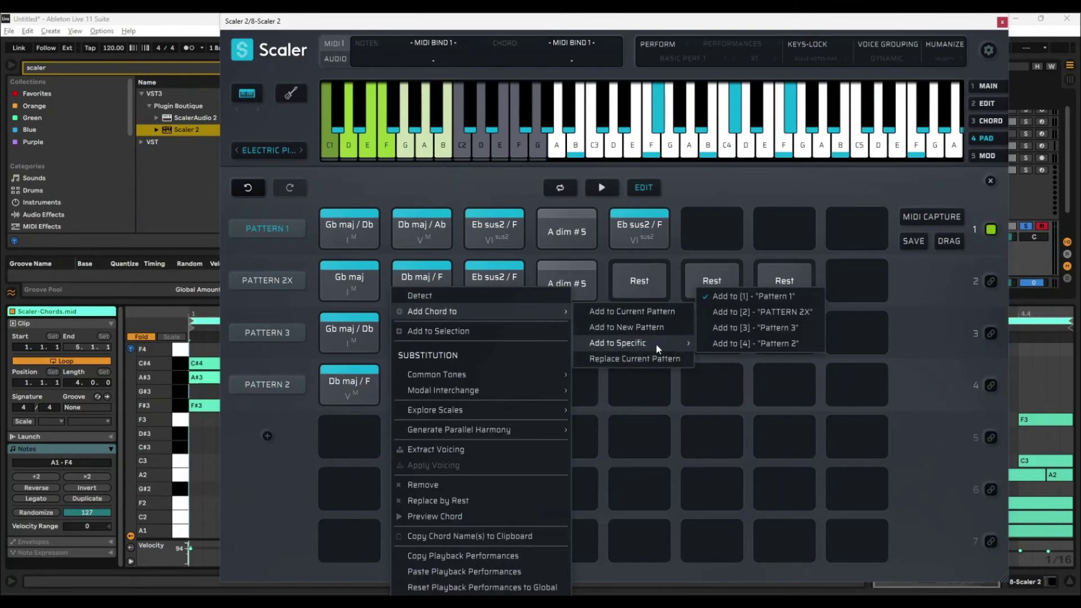
left_click(777, 313)
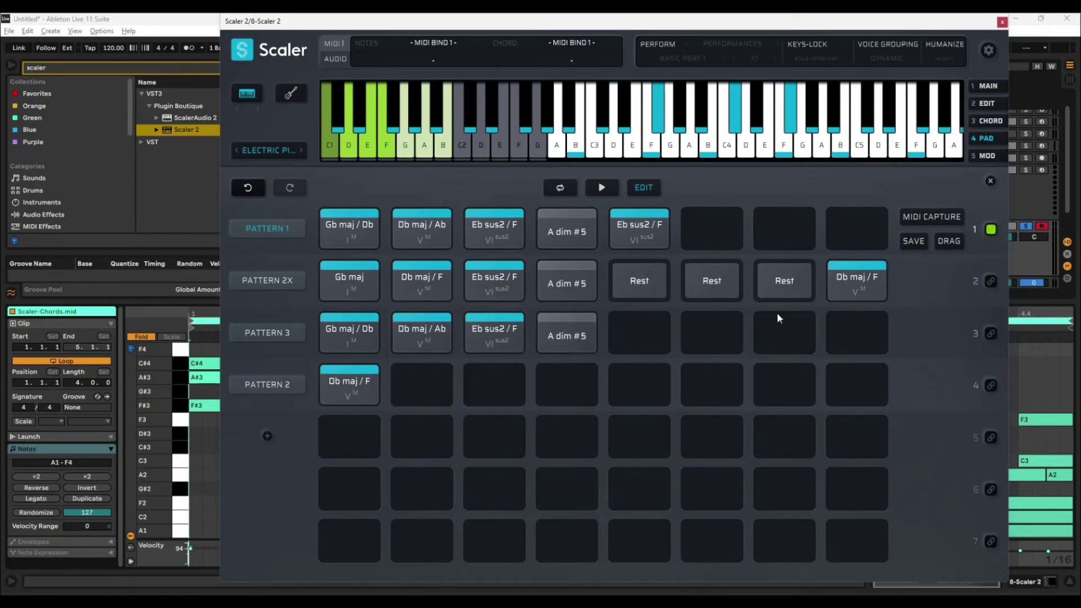
left_click(853, 287)
left_click(524, 327)
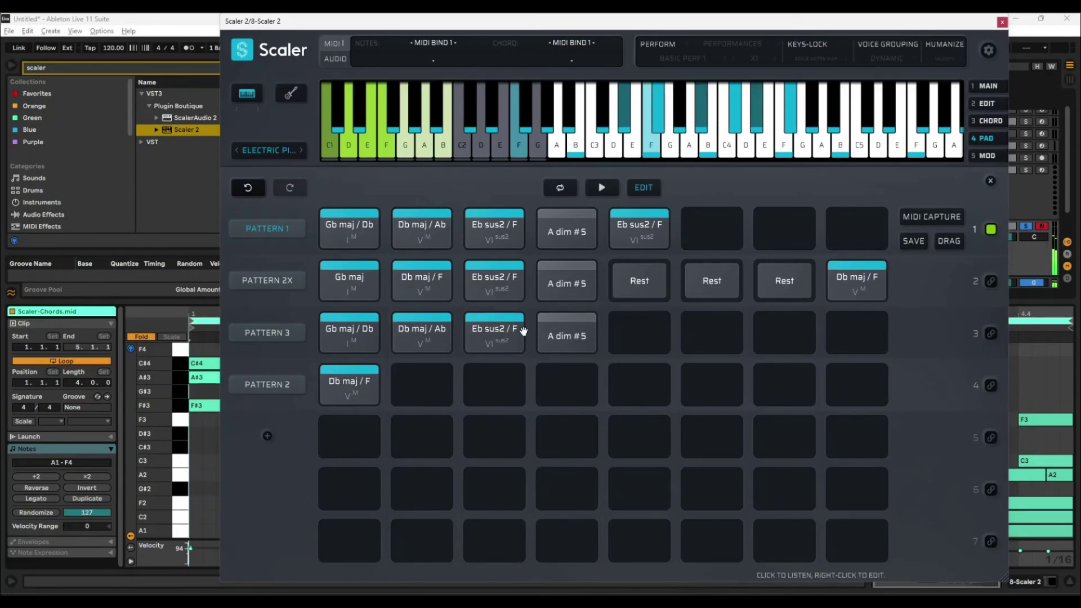
Replace Pattern 1 with Pattern 3's Eb sus2 / F chord
right_click(483, 326)
mouse_move(507, 38)
left_click(723, 83)
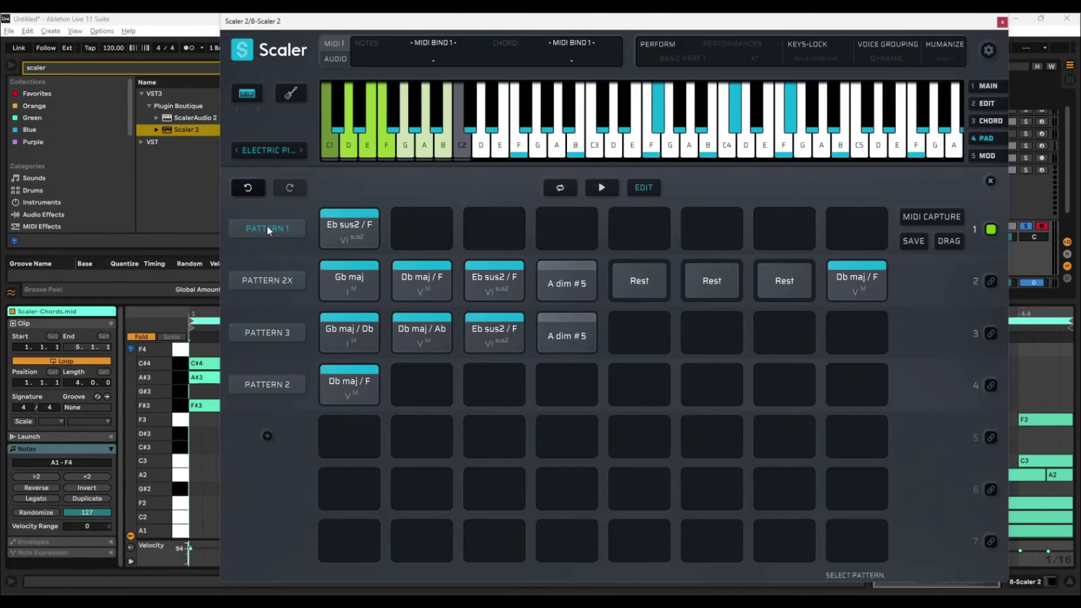
Undo the Pattern 1 replacement, extract a Pattern 2X chord's voicing, and audition the chords
key("ctrl+z")
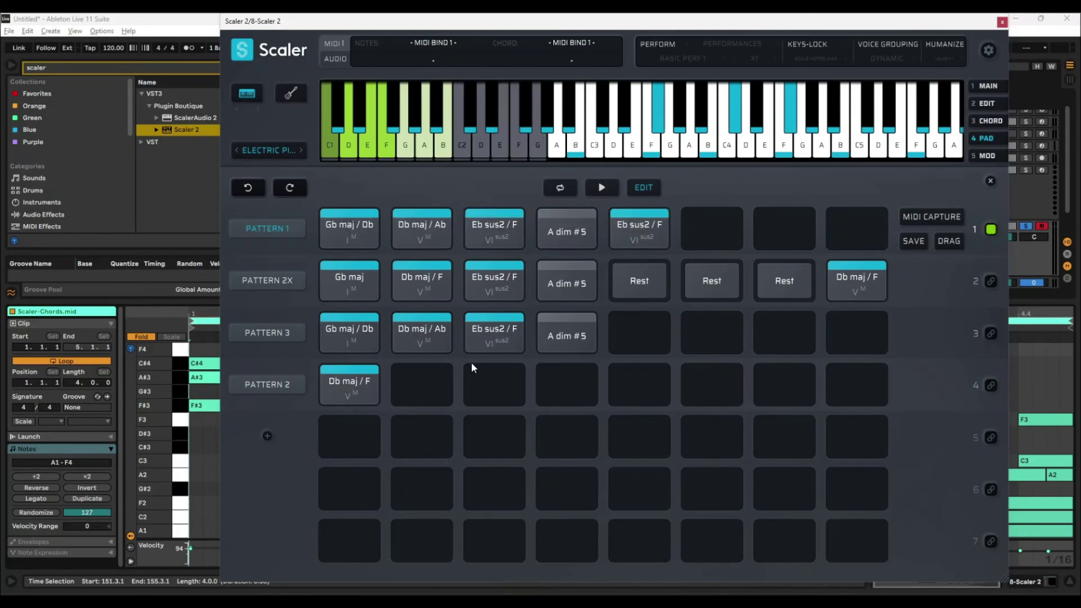
right_click(327, 287)
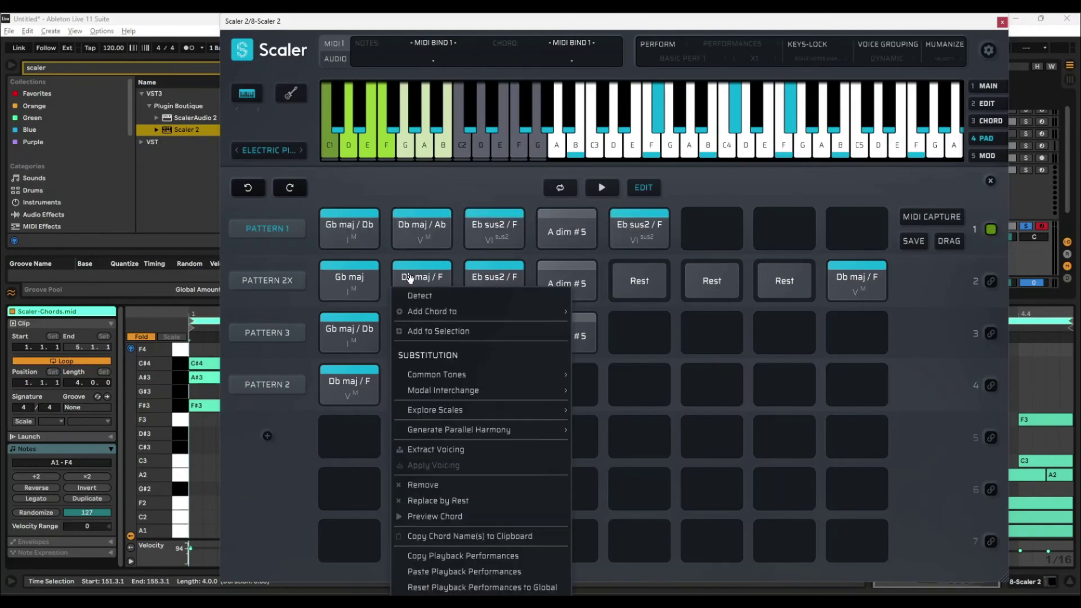
left_click(390, 451)
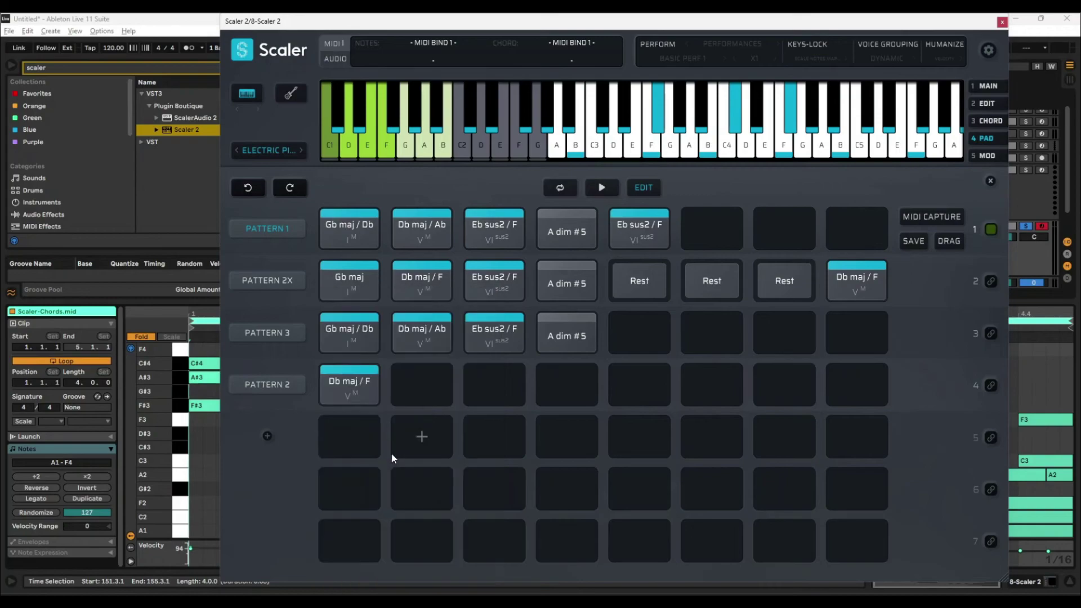
left_click(380, 217)
left_click(354, 379)
left_click(332, 281)
left_click(338, 278)
left_click(361, 228)
Extract the voicing of Pattern 1's Db maj / Ab chord
right_click(363, 225)
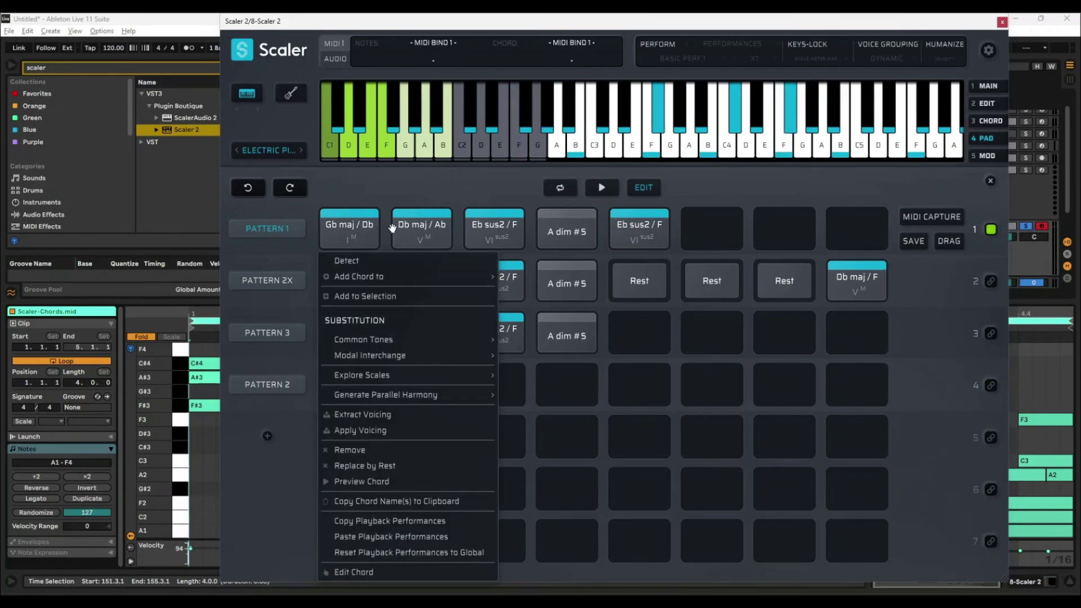
left_click(442, 422)
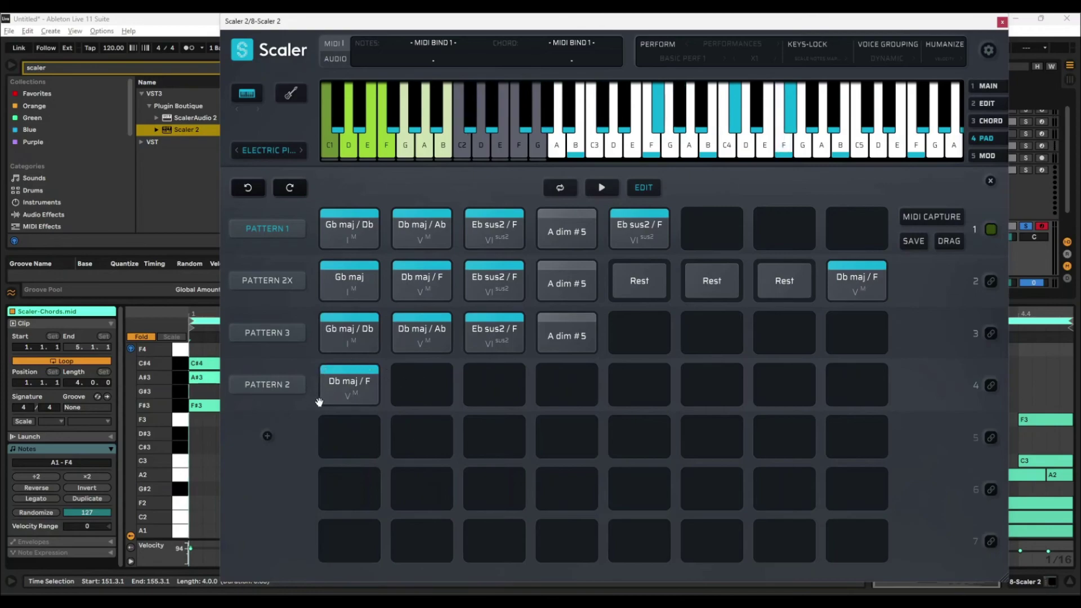
right_click(345, 383)
left_click(396, 230)
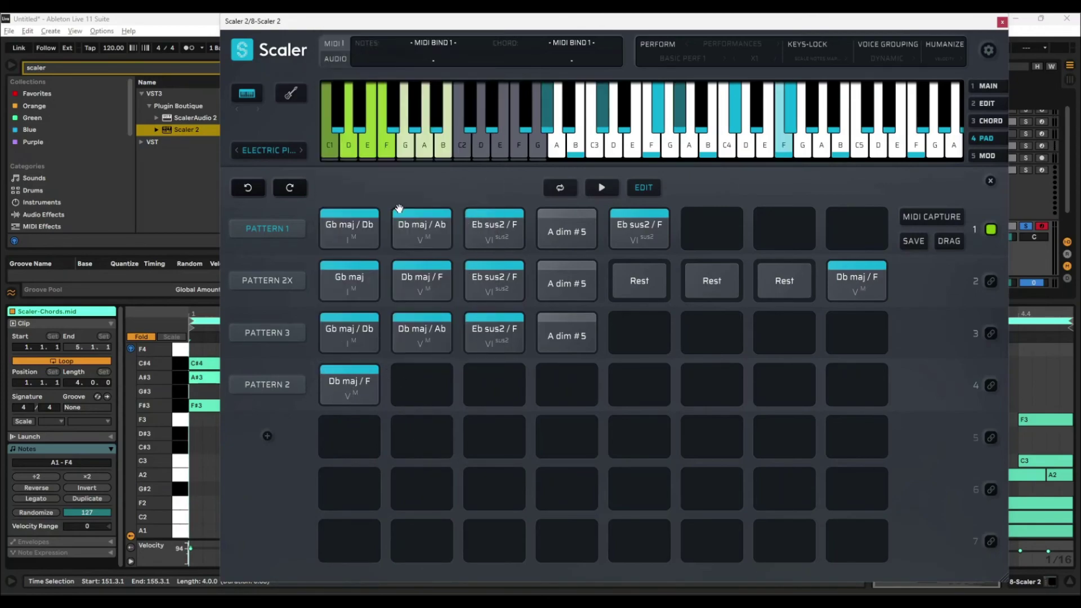
left_click(396, 231)
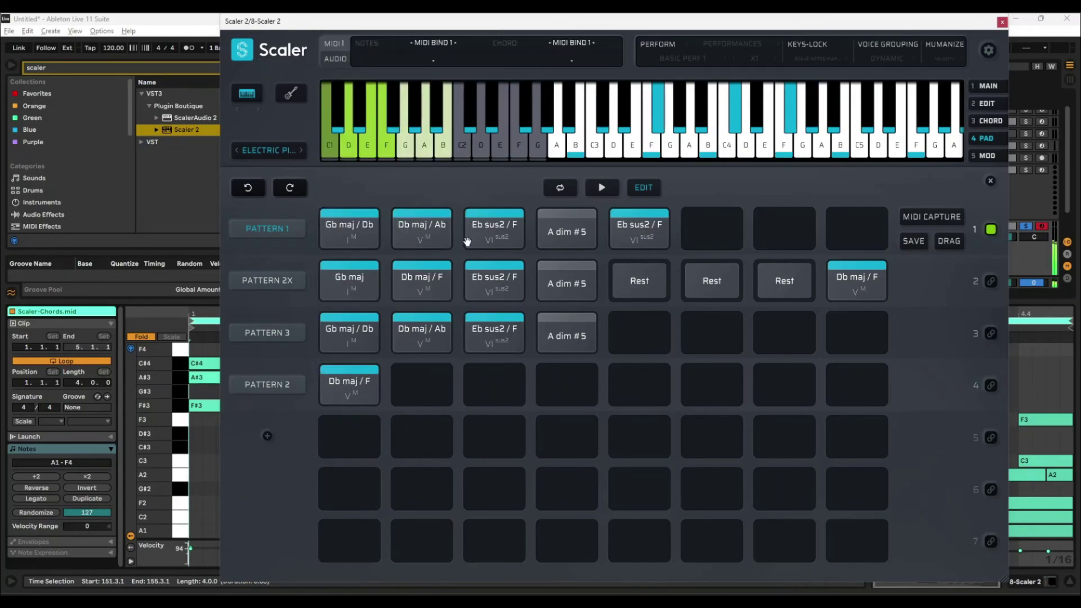
Apply the extracted voicing to Pattern 2's Db maj / F, making it Db maj / Ab
right_click(447, 241)
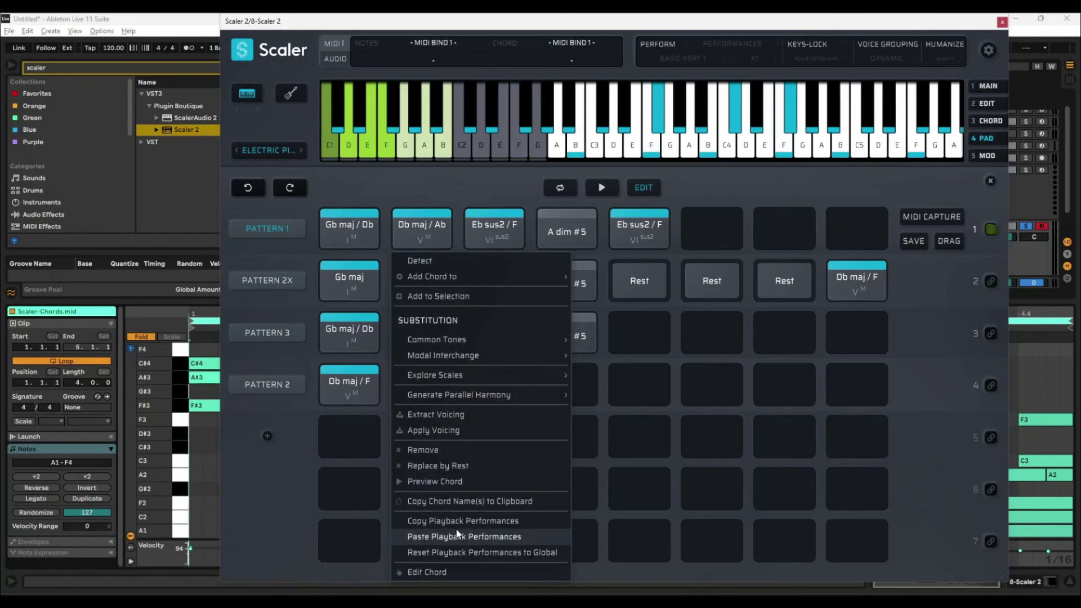
left_click(453, 521)
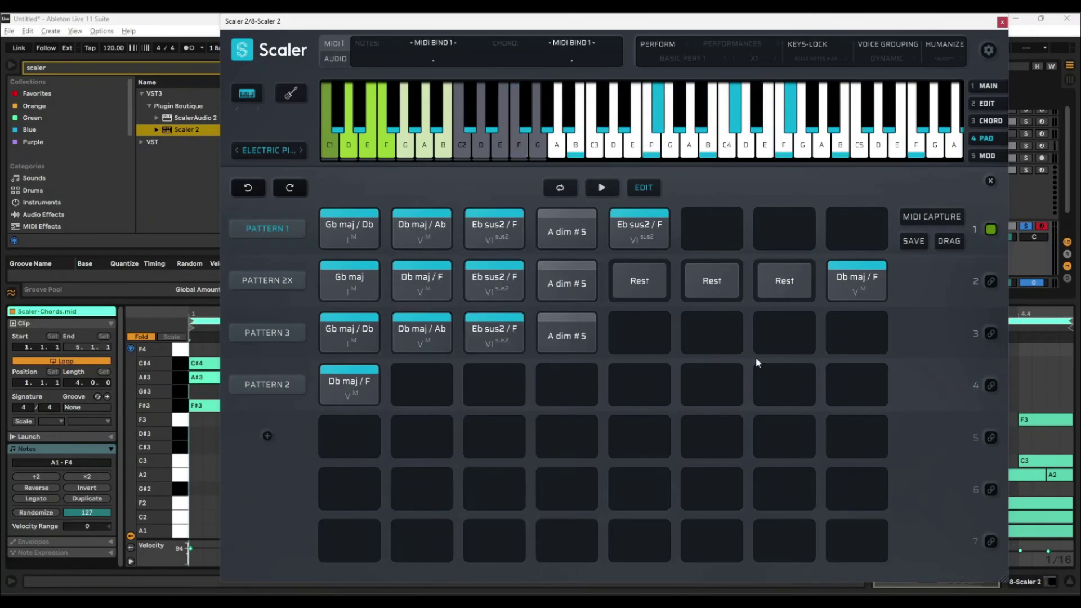
right_click(346, 390)
left_click(388, 370)
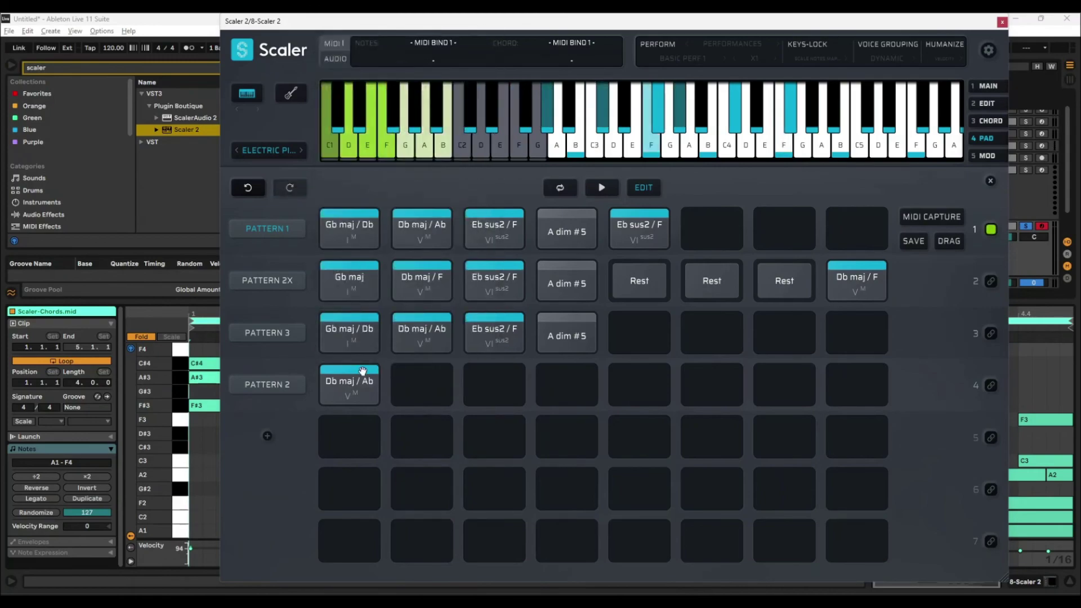
left_click(344, 388)
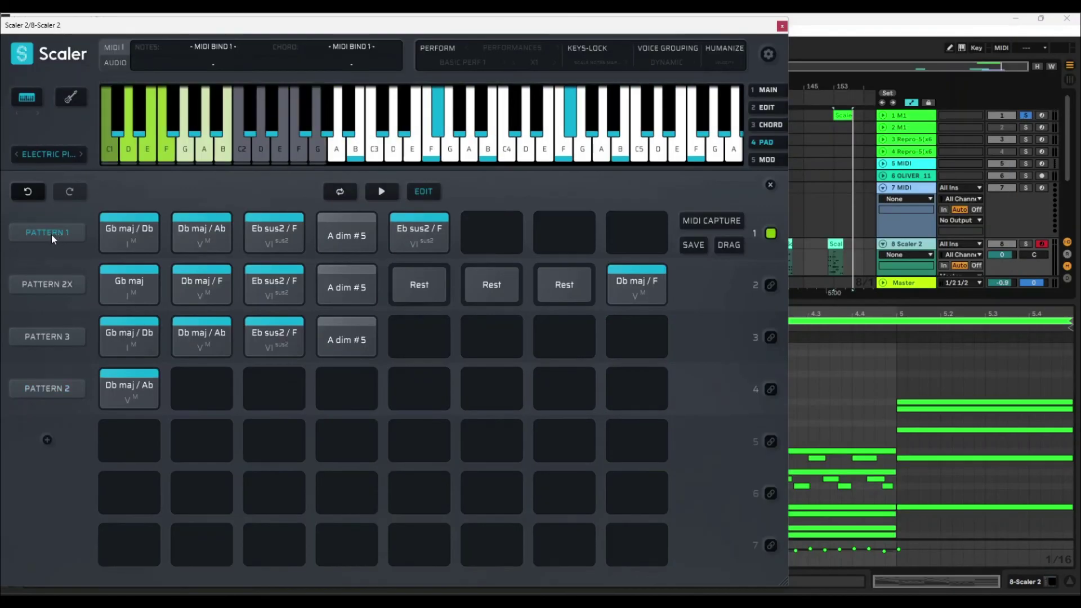
Drop Pattern 2X as a MIDI clip on track 2 M1 near bar 153, solo it and play
left_click(60, 284)
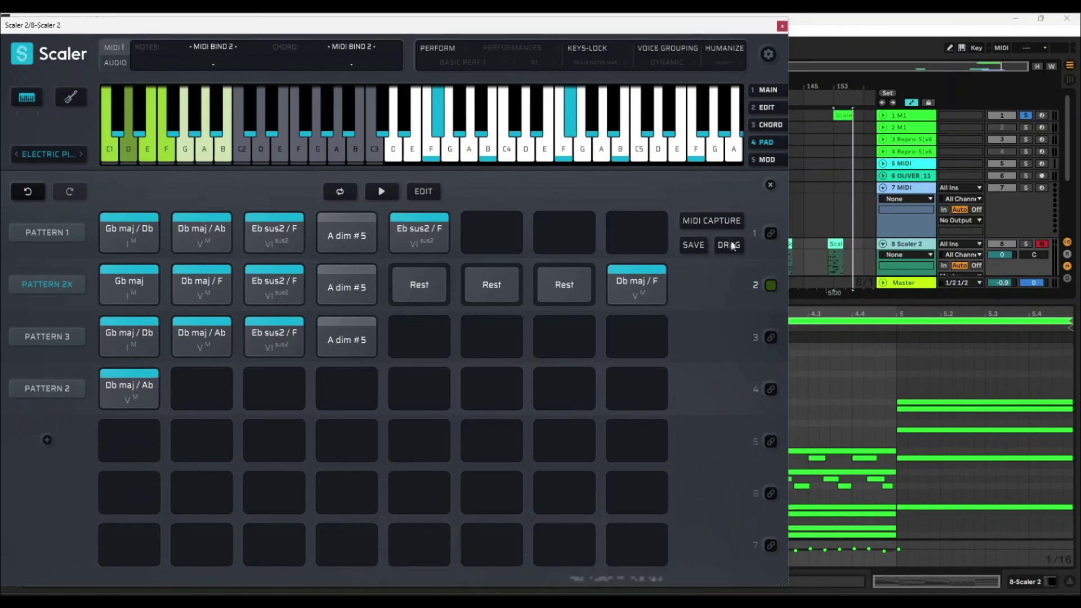
left_click_drag(730, 246, 838, 128)
left_click(1026, 128)
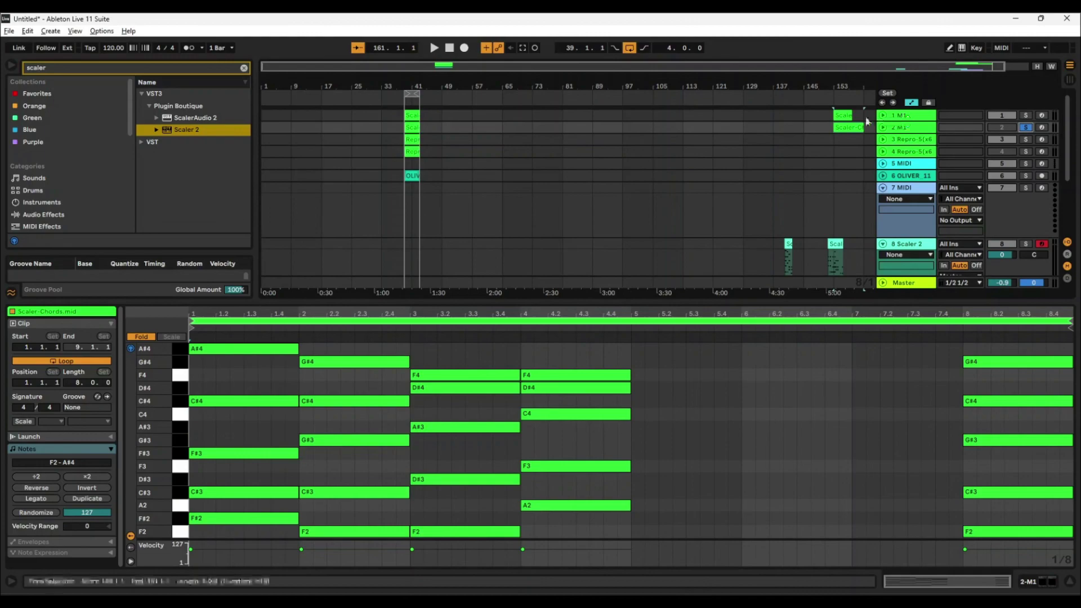
key("space")
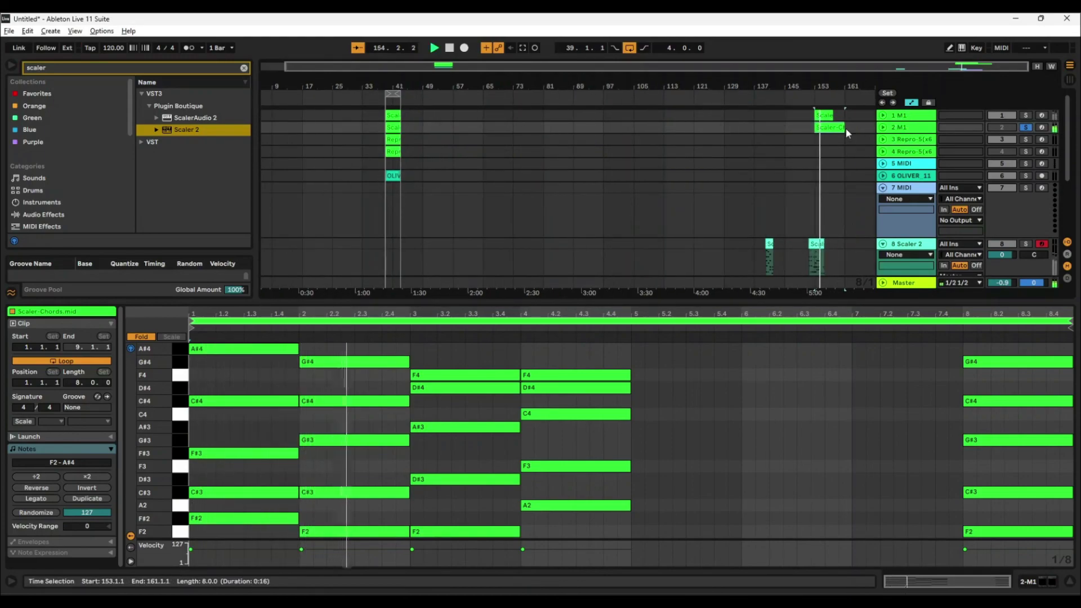
scroll(692, 153, "down", 2)
scroll(690, 147, "up", 2)
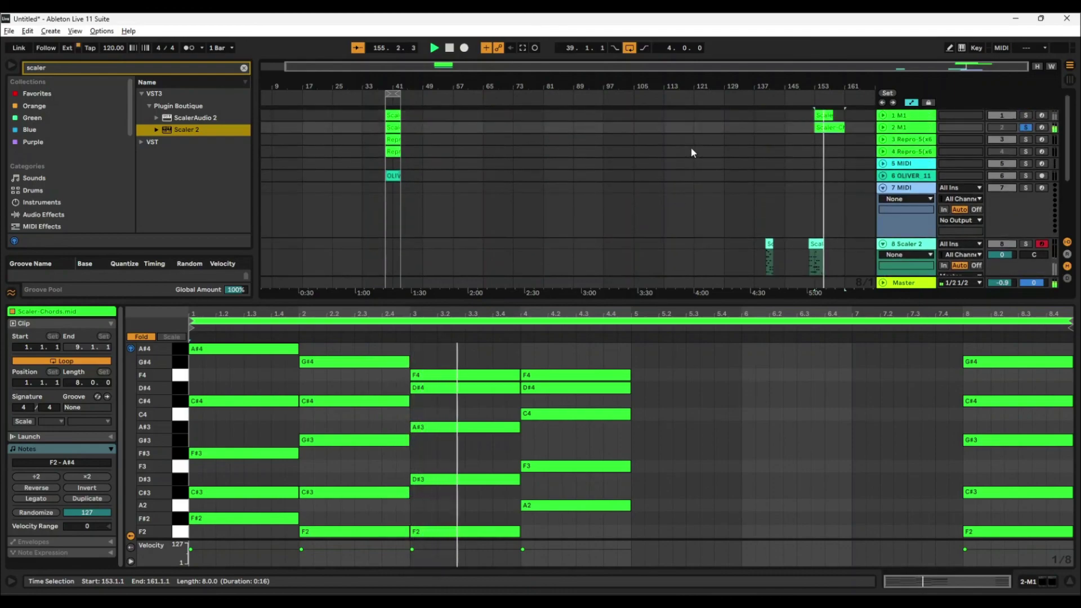
left_click(1027, 114)
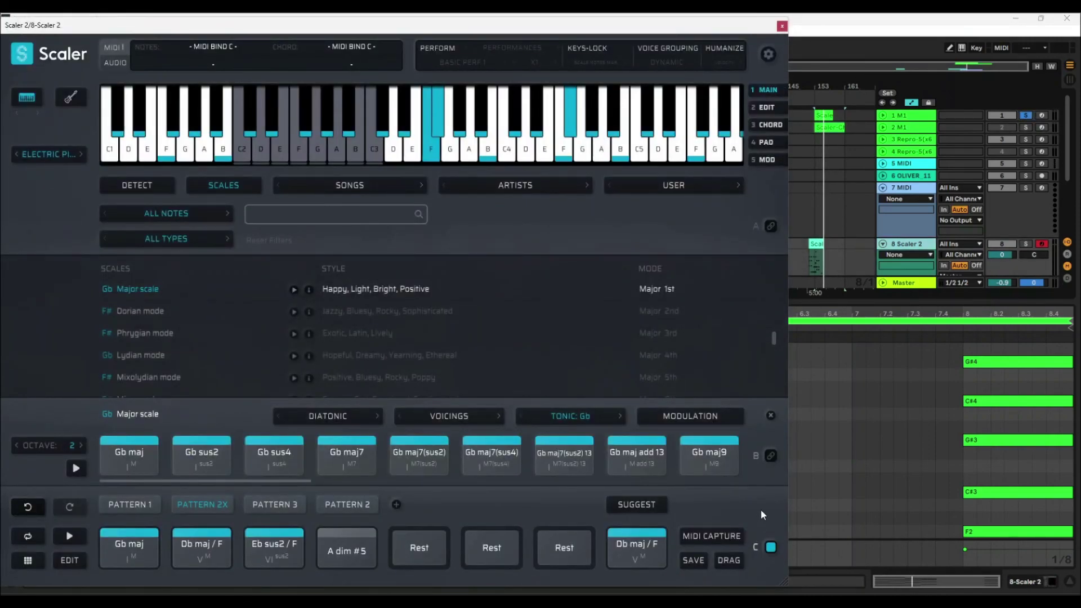
Show the Edit page with Pattern 2X's chord voicings and playback settings
left_click(766, 107)
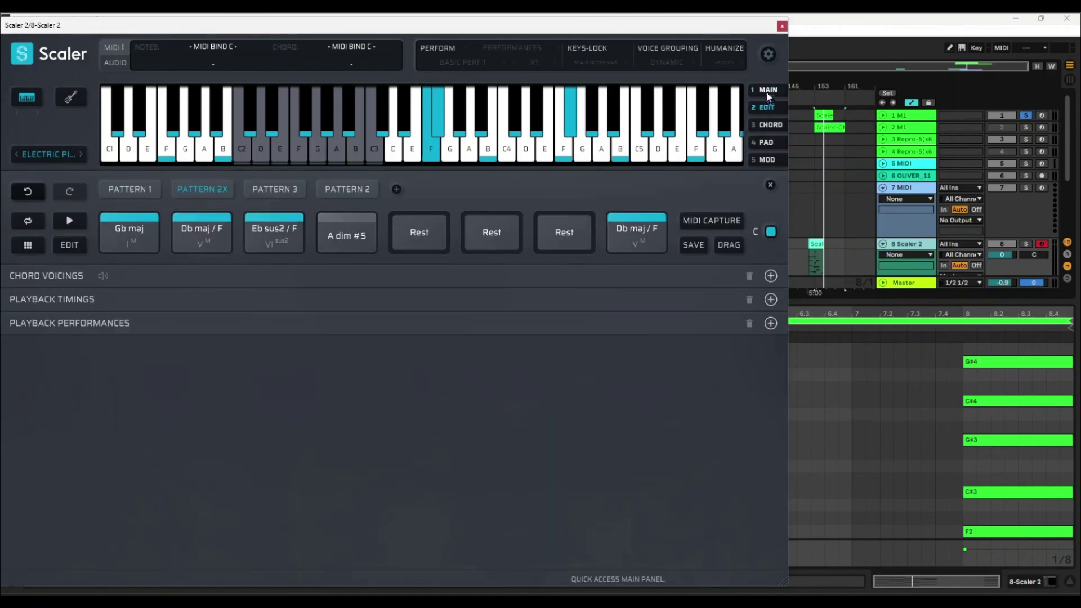